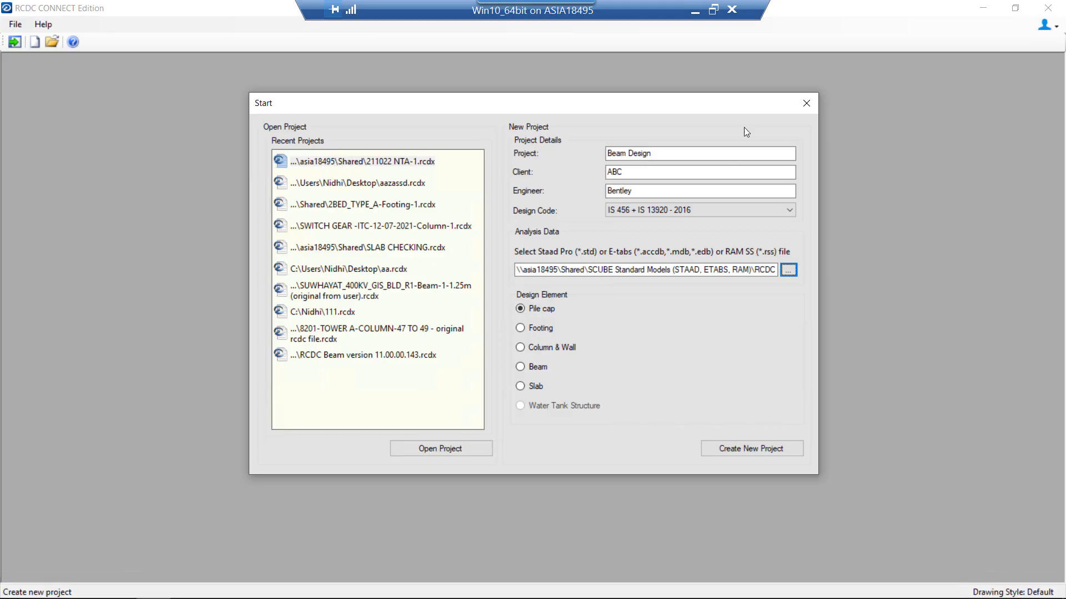
Check the project, client and engineer fields and select IS 456 + IS 13920 - 2016 as the design code
{"action": "left_click", "coordinate": [677, 152]}
{"action": "key", "text": "Tab"}
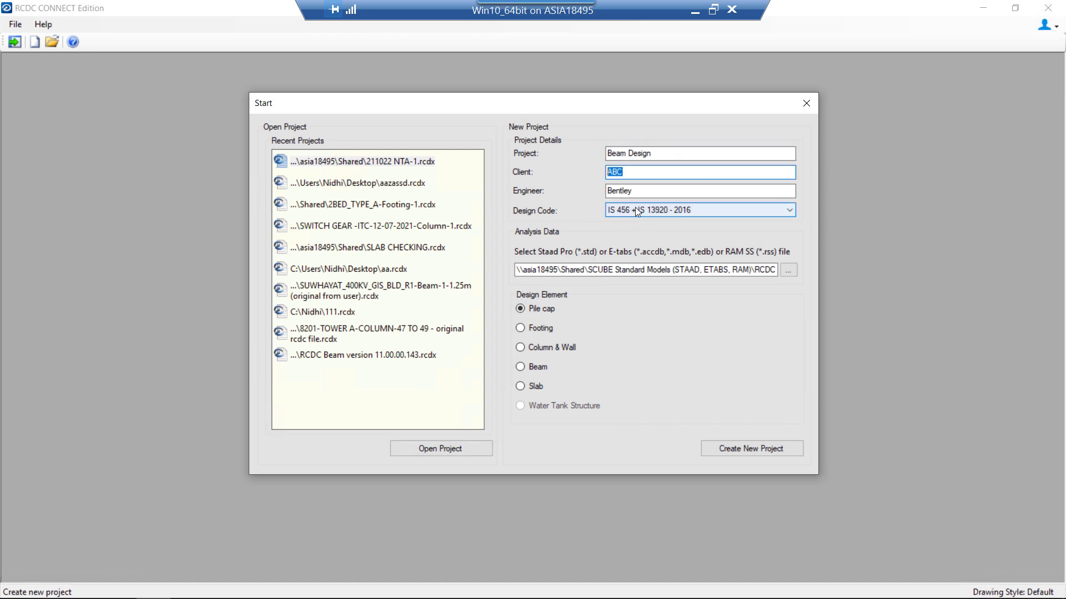
{"action": "key", "text": "Tab"}
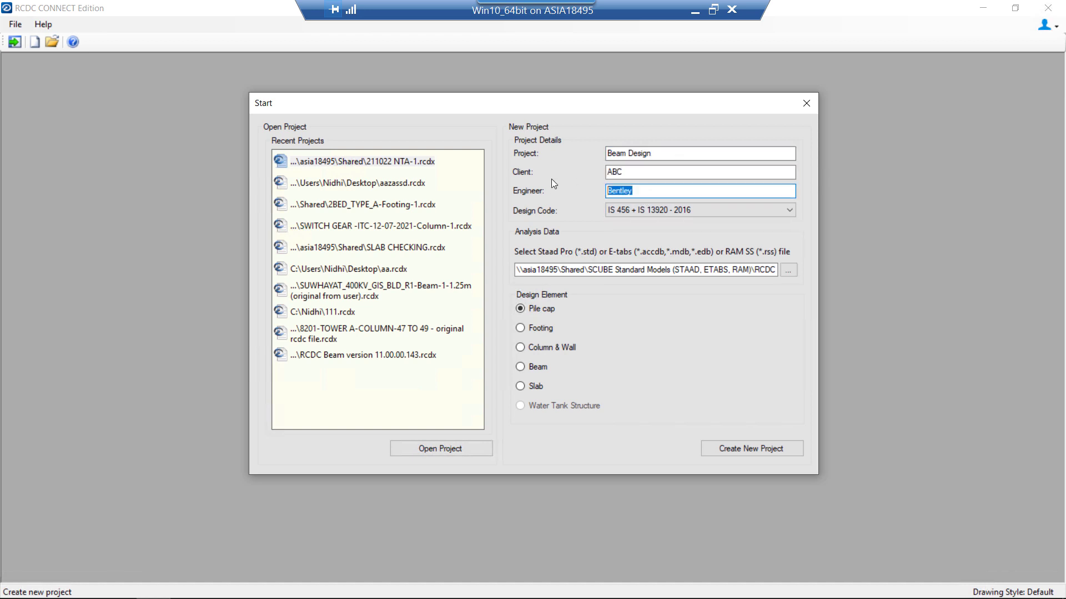
{"action": "left_click", "coordinate": [733, 212]}
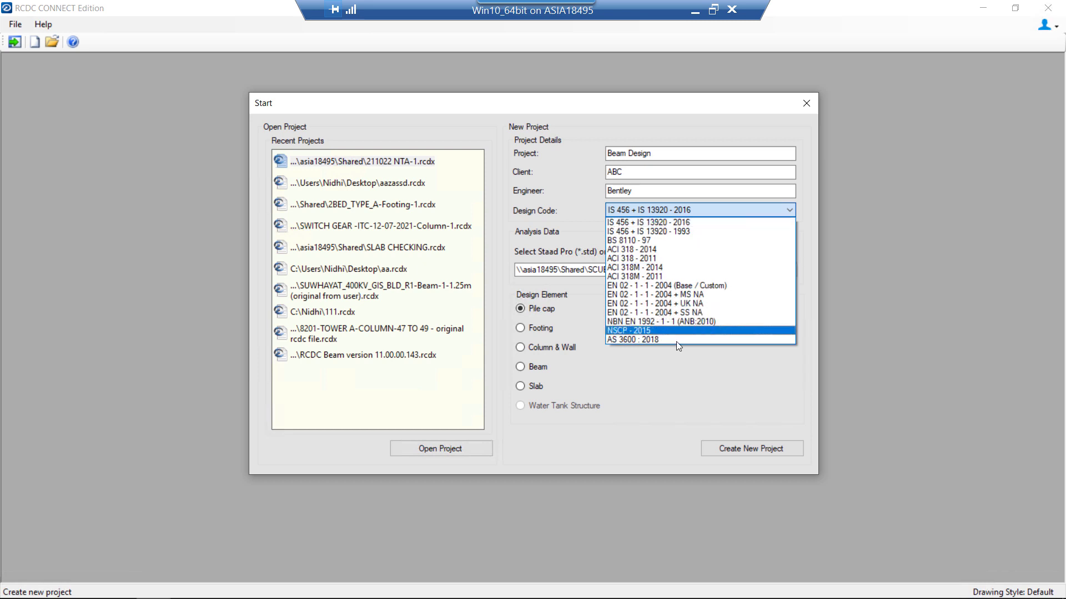
{"action": "left_click", "coordinate": [684, 223]}
Select the analysis model file from the SCUBE Standard Models share and set the design element to Beam
{"action": "left_click", "coordinate": [789, 271]}
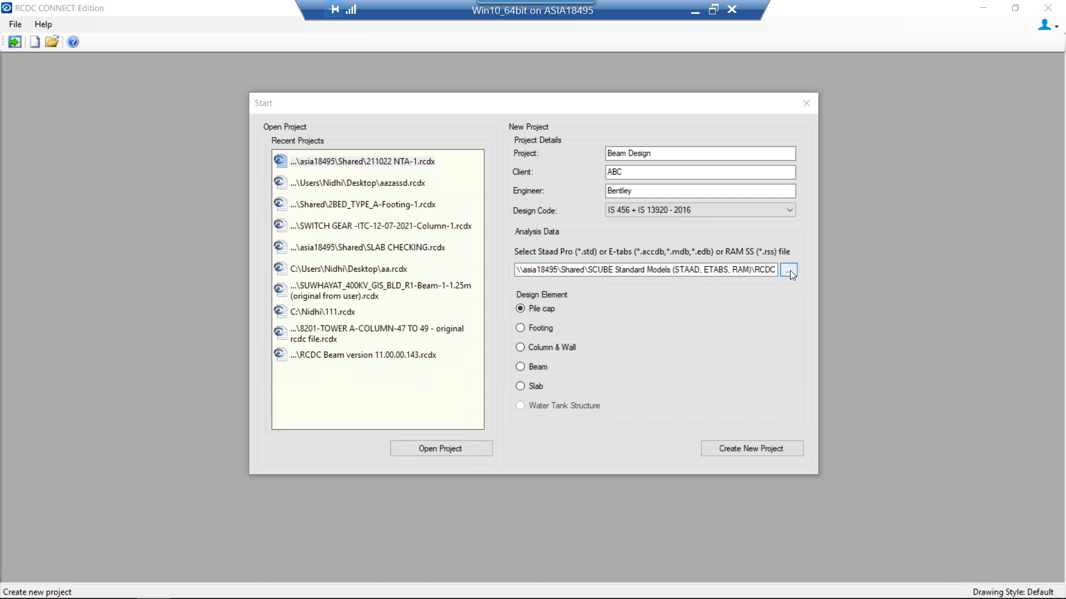
{"action": "double_click", "coordinate": [387, 105]}
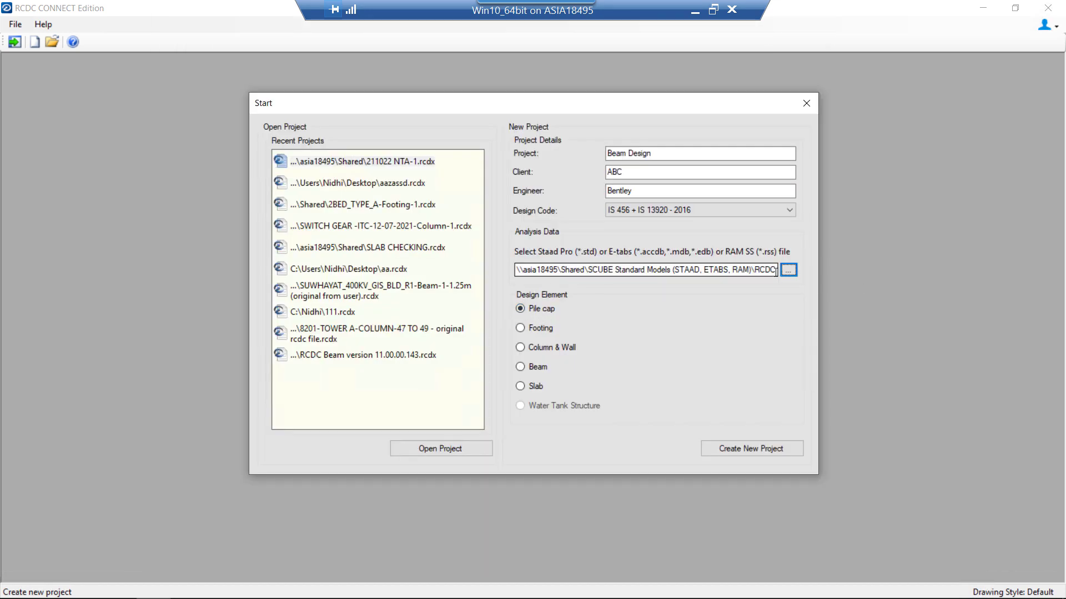
{"action": "left_click", "coordinate": [540, 372]}
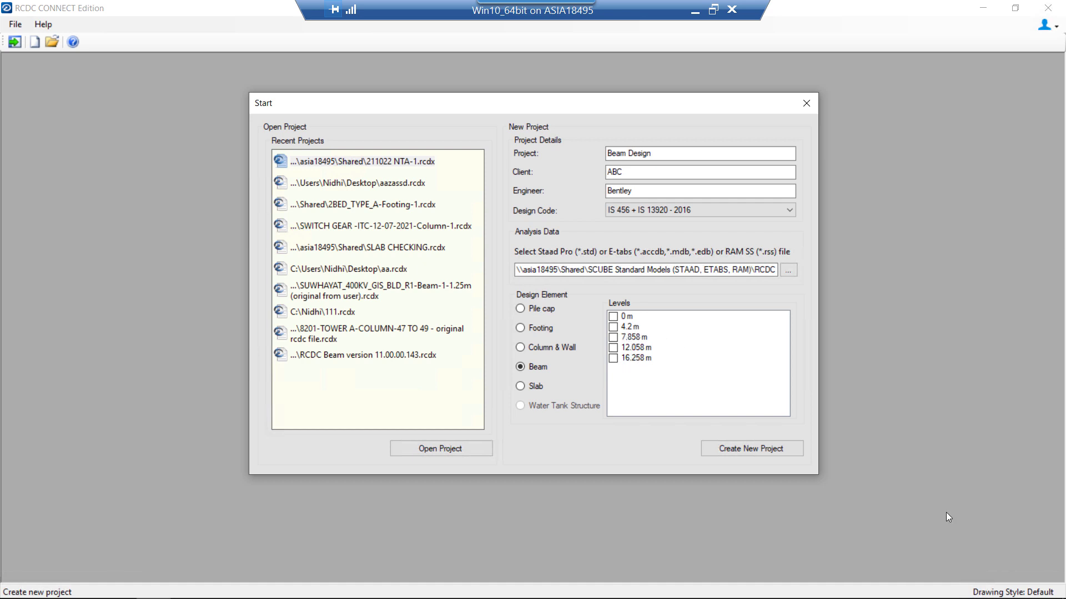
Include the 4.2 m and 7.858 m levels and create the new beam design project
{"action": "left_click", "coordinate": [613, 337]}
{"action": "left_click", "coordinate": [613, 337]}
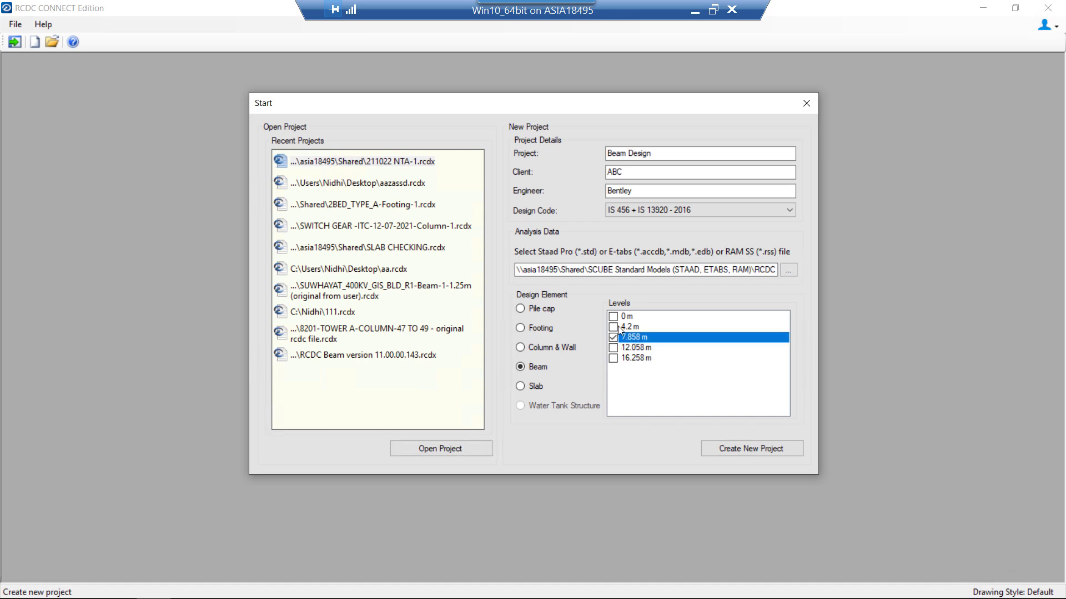
{"action": "left_click", "coordinate": [612, 327]}
{"action": "left_click", "coordinate": [612, 327]}
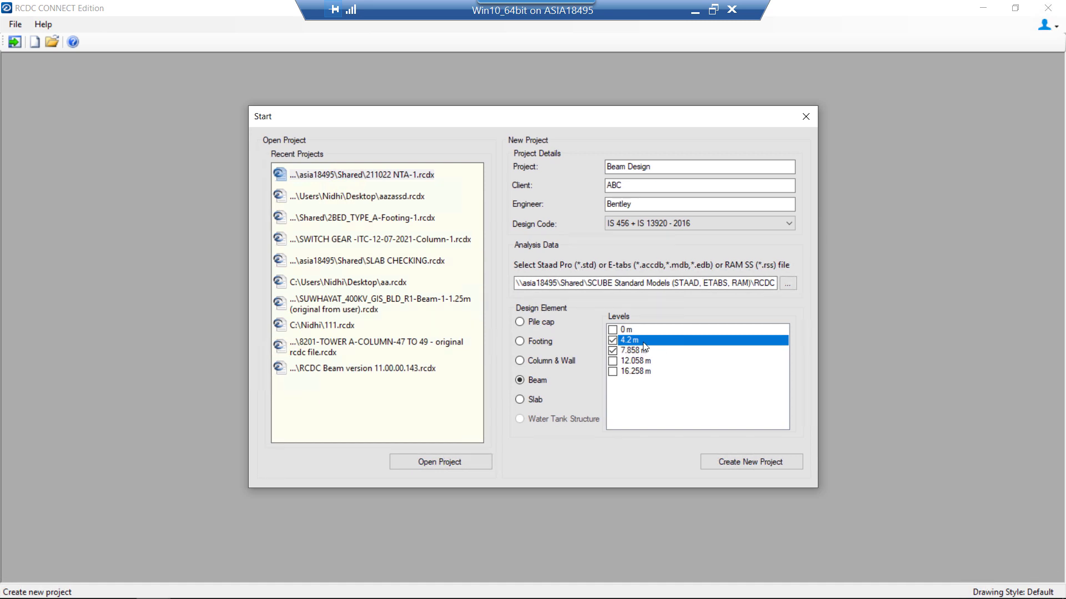
{"action": "left_click", "coordinate": [767, 464]}
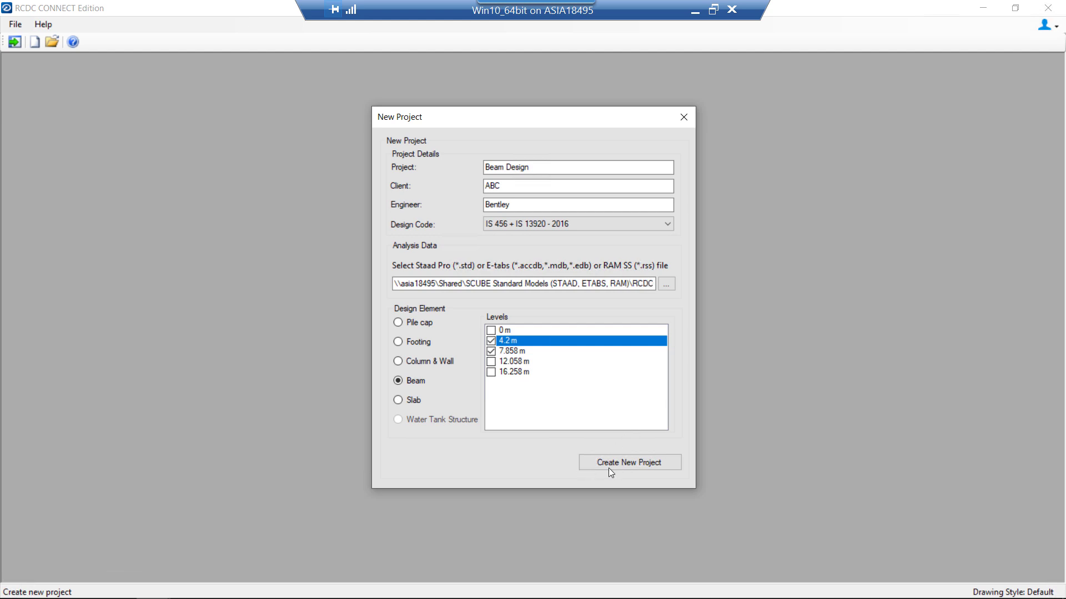
{"action": "left_click", "coordinate": [623, 468]}
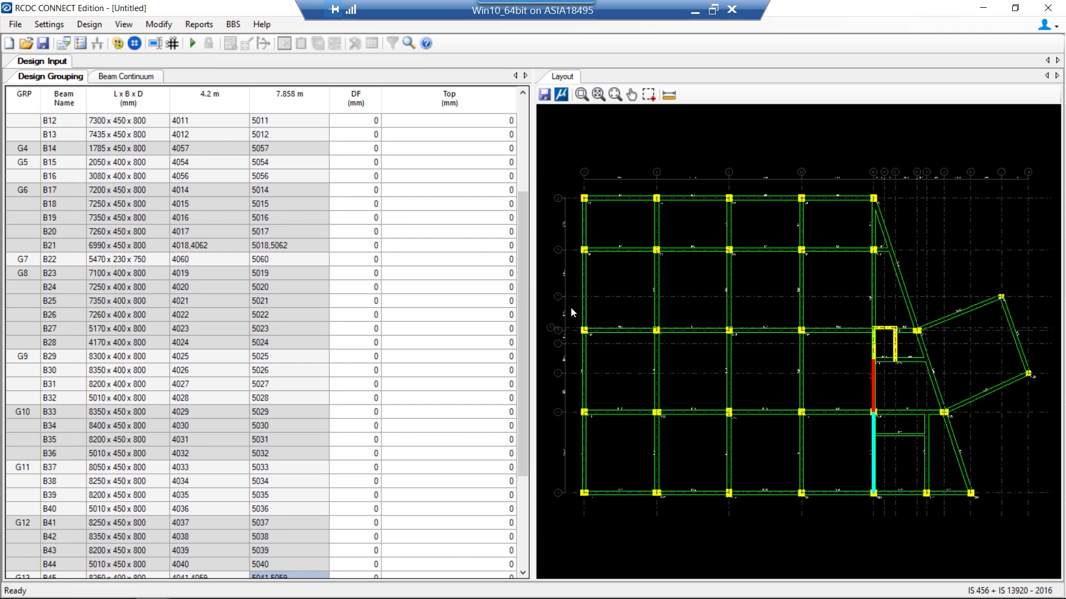
Examine the beam and column numbering across the floor layout, from the B1 row down to the B23 row
{"action": "scroll", "coordinate": [624, 201], "scroll_direction": "up", "scroll_amount": 3}
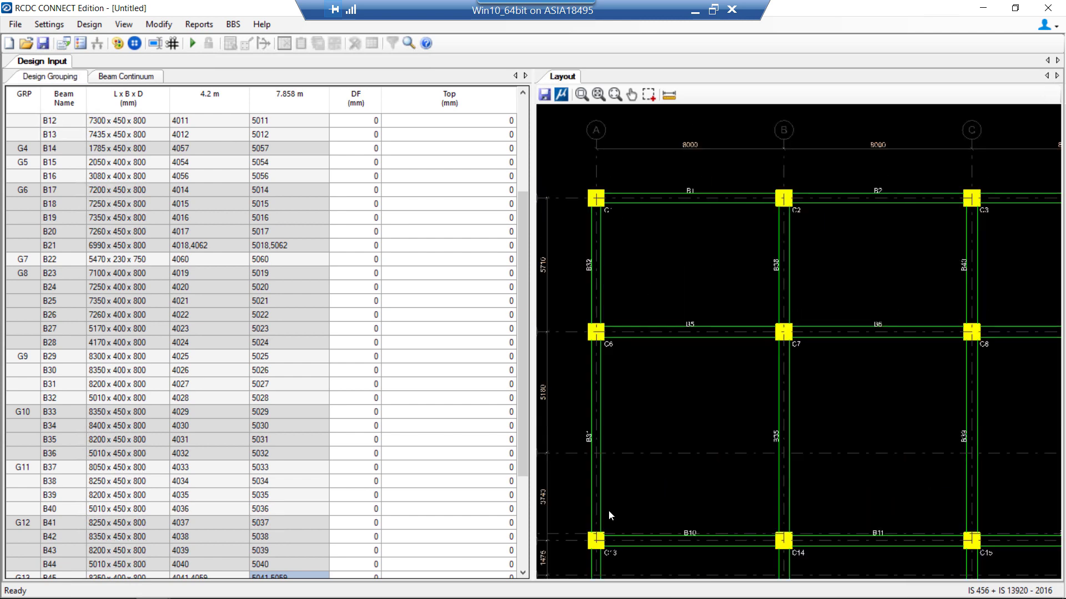
{"action": "scroll", "coordinate": [679, 167], "scroll_direction": "up", "scroll_amount": 3}
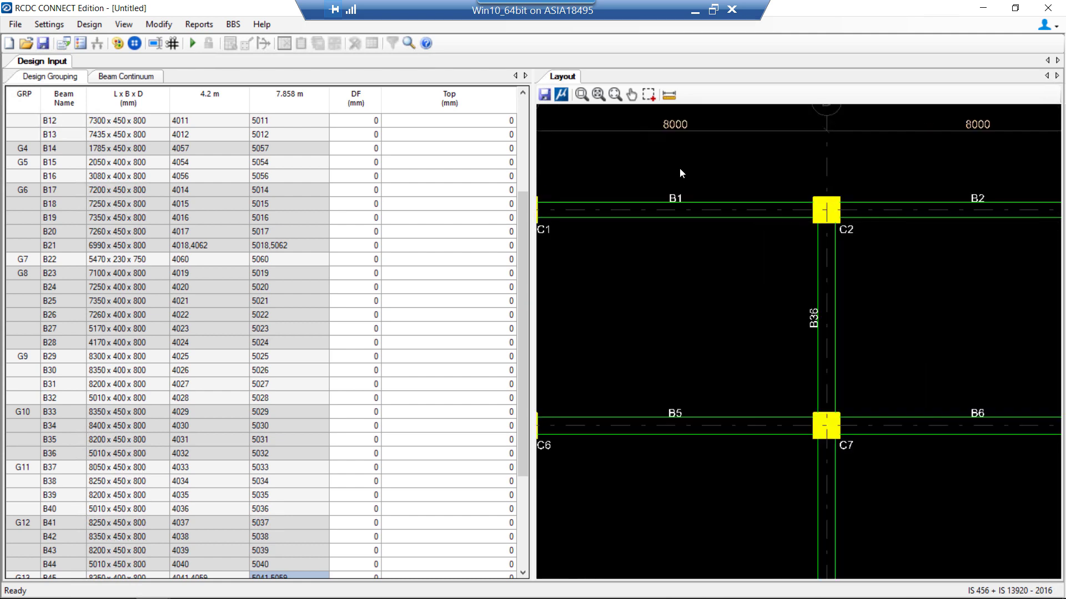
{"action": "scroll", "coordinate": [632, 206], "scroll_direction": "down", "scroll_amount": 2}
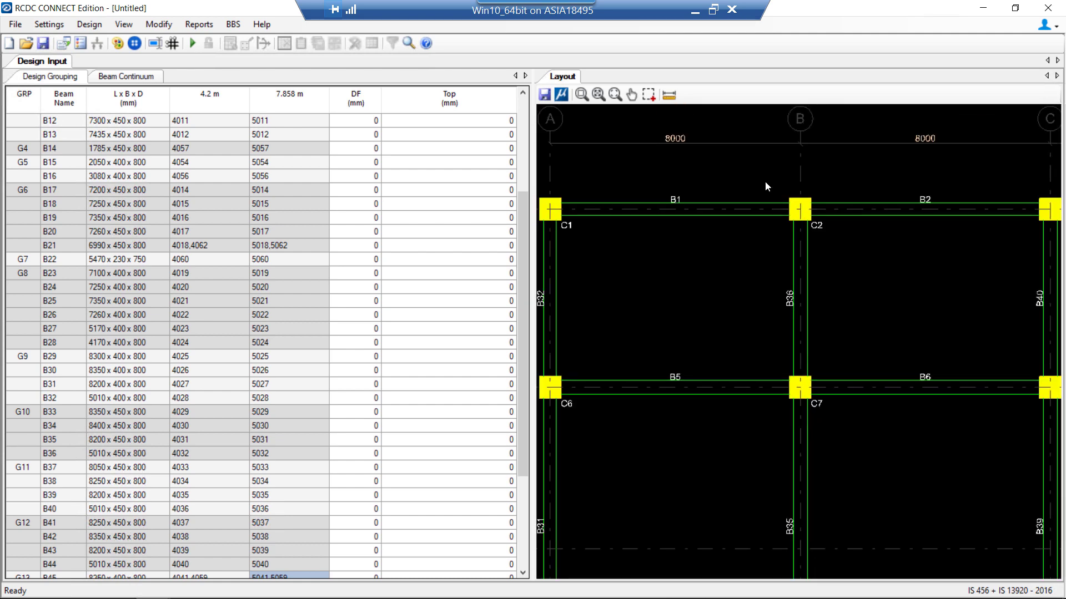
{"action": "scroll", "coordinate": [766, 231], "scroll_direction": "down", "scroll_amount": 4}
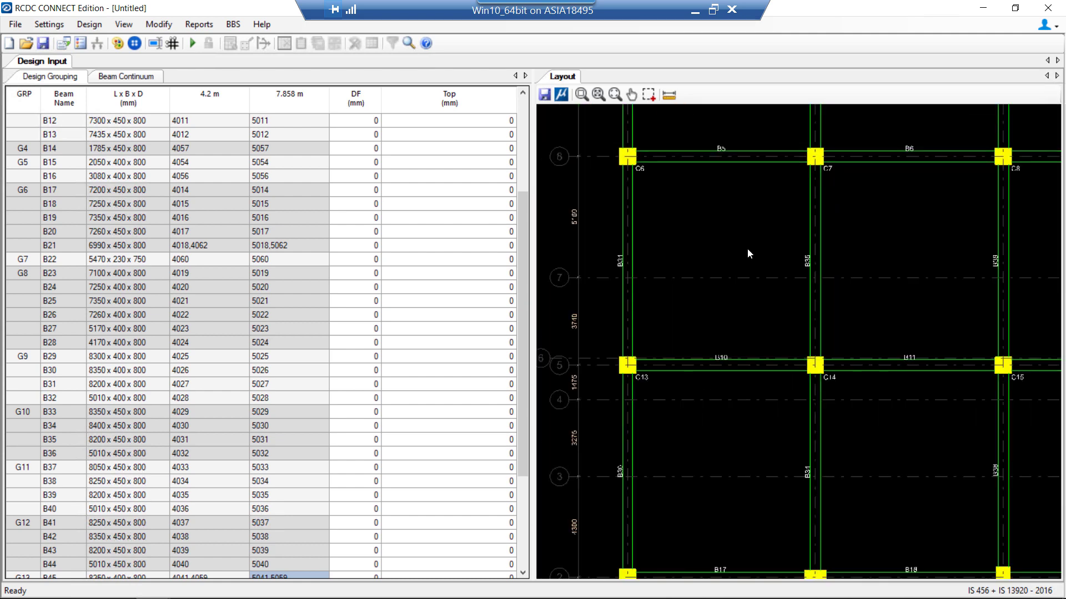
{"action": "scroll", "coordinate": [707, 405], "scroll_direction": "up", "scroll_amount": 3}
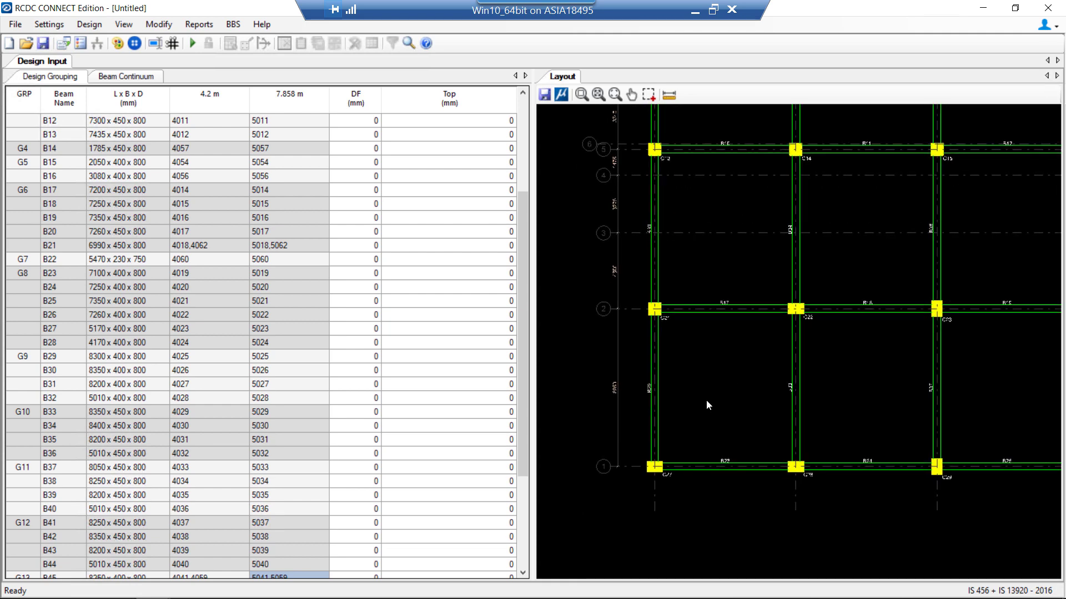
{"action": "scroll", "coordinate": [663, 413], "scroll_direction": "up", "scroll_amount": 2}
{"action": "scroll", "coordinate": [637, 330], "scroll_direction": "down", "scroll_amount": 3}
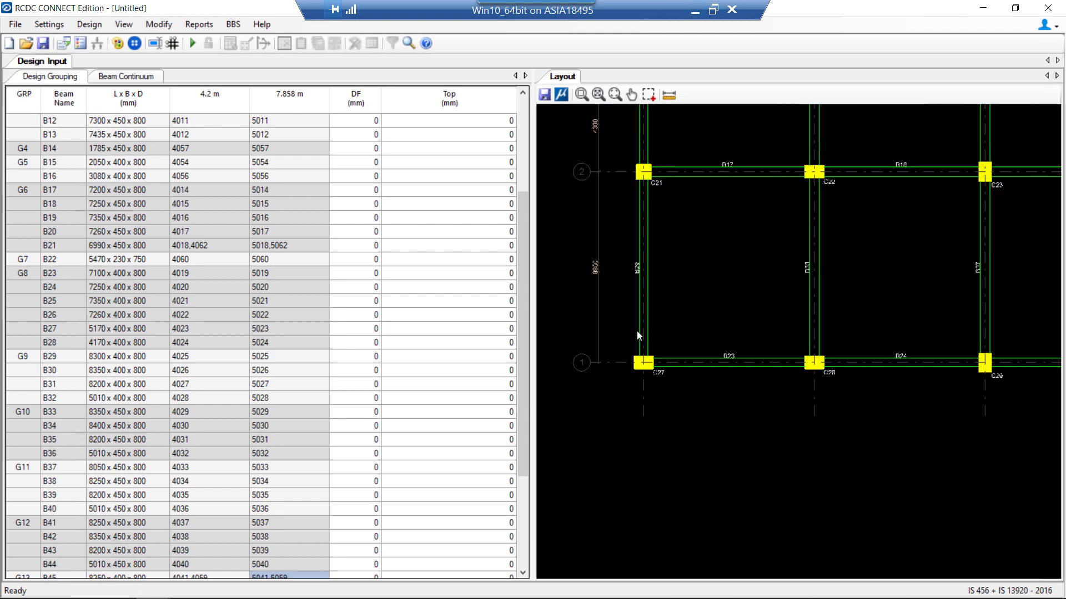
{"action": "scroll", "coordinate": [633, 331], "scroll_direction": "up", "scroll_amount": 3}
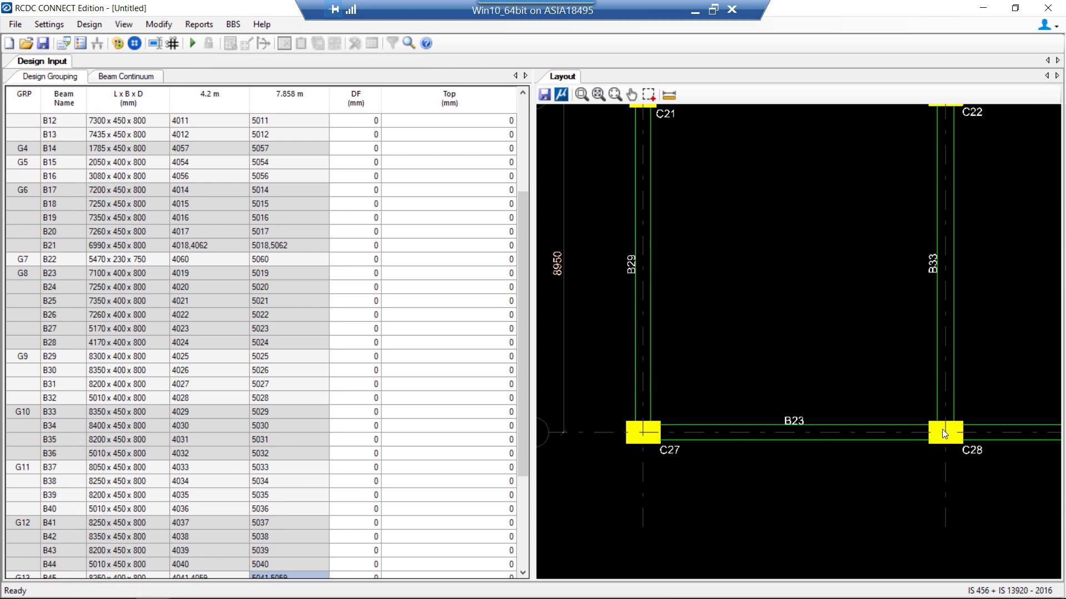
{"action": "scroll", "coordinate": [861, 397], "scroll_direction": "down", "scroll_amount": 3}
{"action": "scroll", "coordinate": [842, 393], "scroll_direction": "up", "scroll_amount": 1}
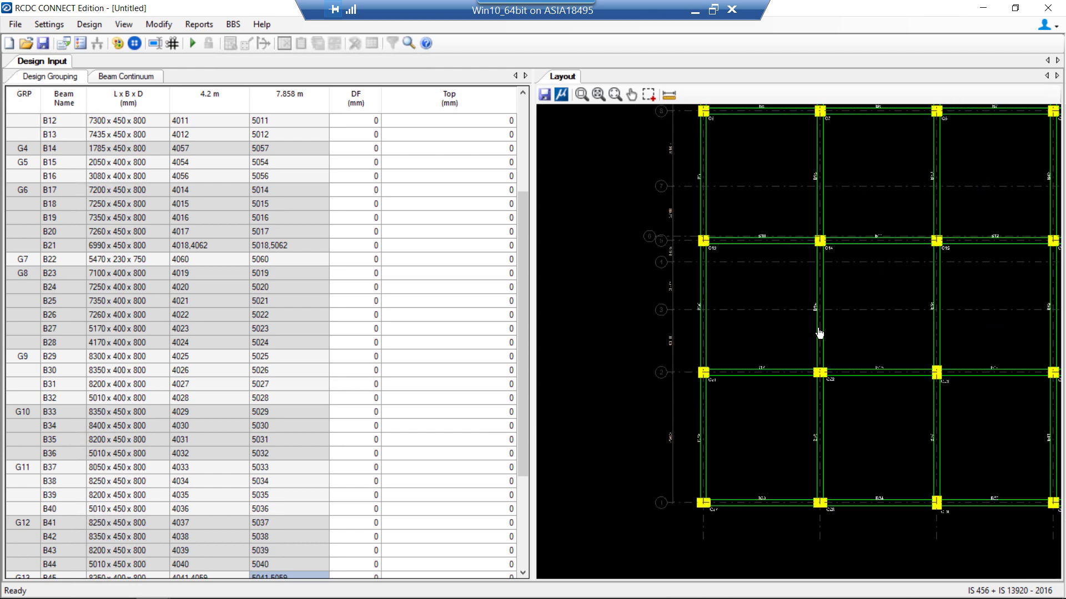
{"action": "middle_click_drag", "start_coordinate": [819, 333], "coordinate": [815, 335]}
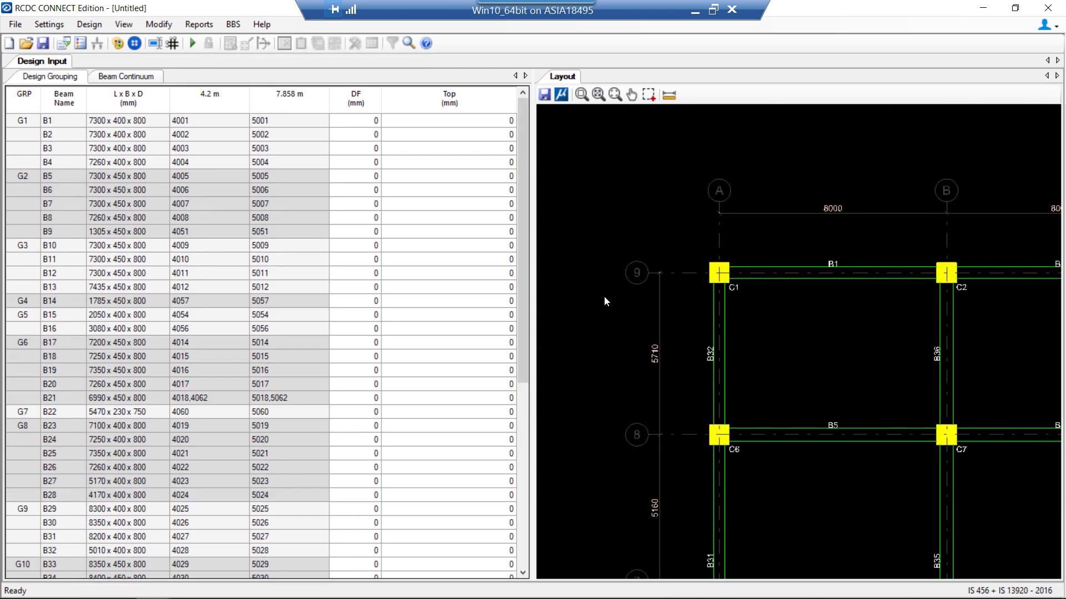
View the beam continuum list and highlight the B1 to B4 continuous beam in the layout, then clear the highlight
{"action": "left_click", "coordinate": [155, 76]}
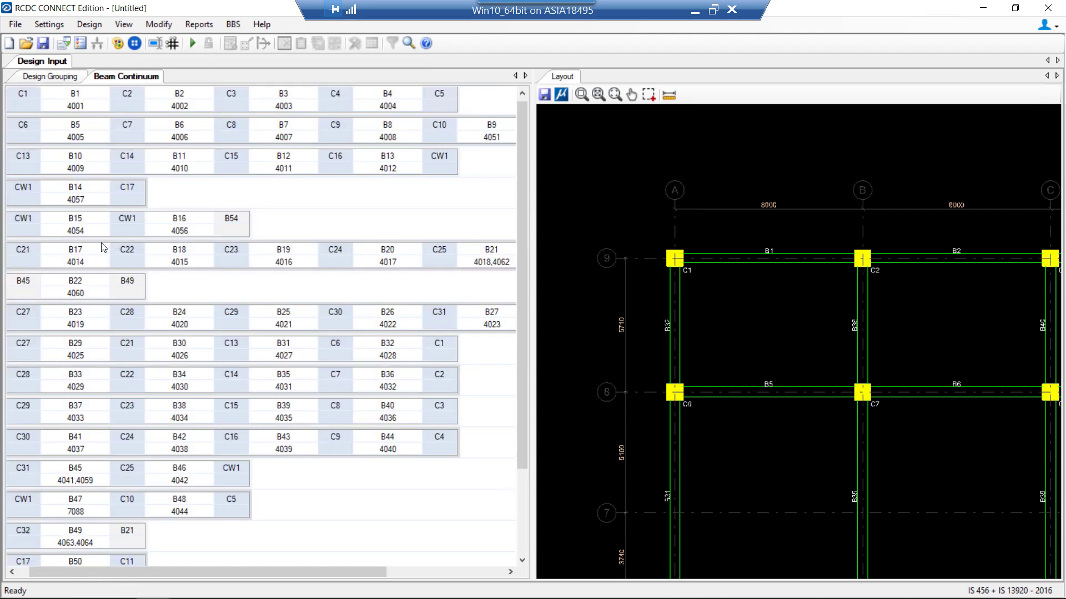
{"action": "scroll", "coordinate": [728, 265], "scroll_direction": "up", "scroll_amount": 3}
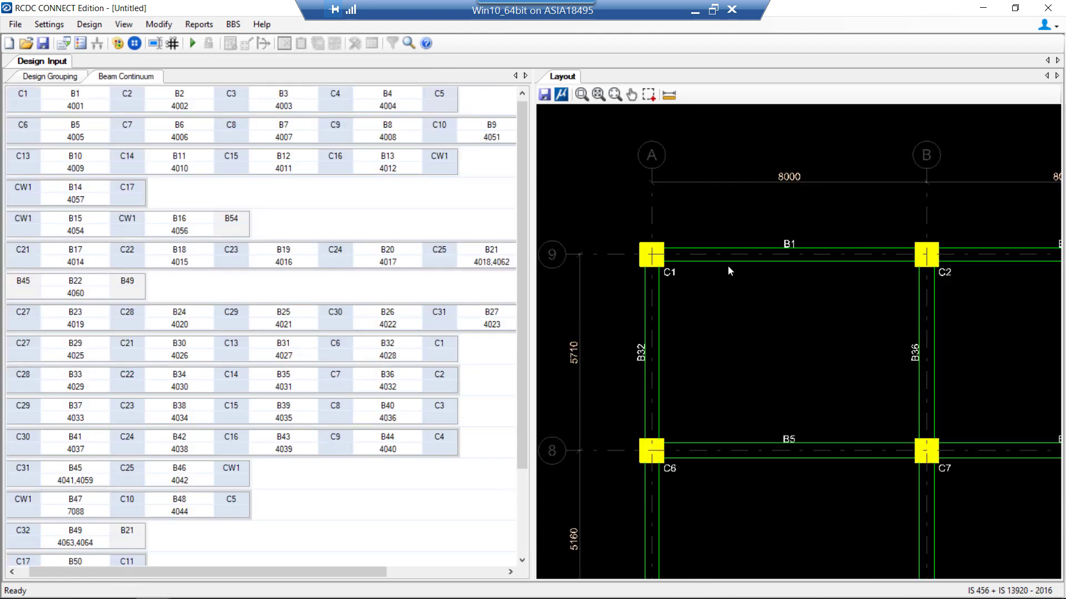
{"action": "middle_click_drag", "start_coordinate": [953, 294], "coordinate": [920, 292]}
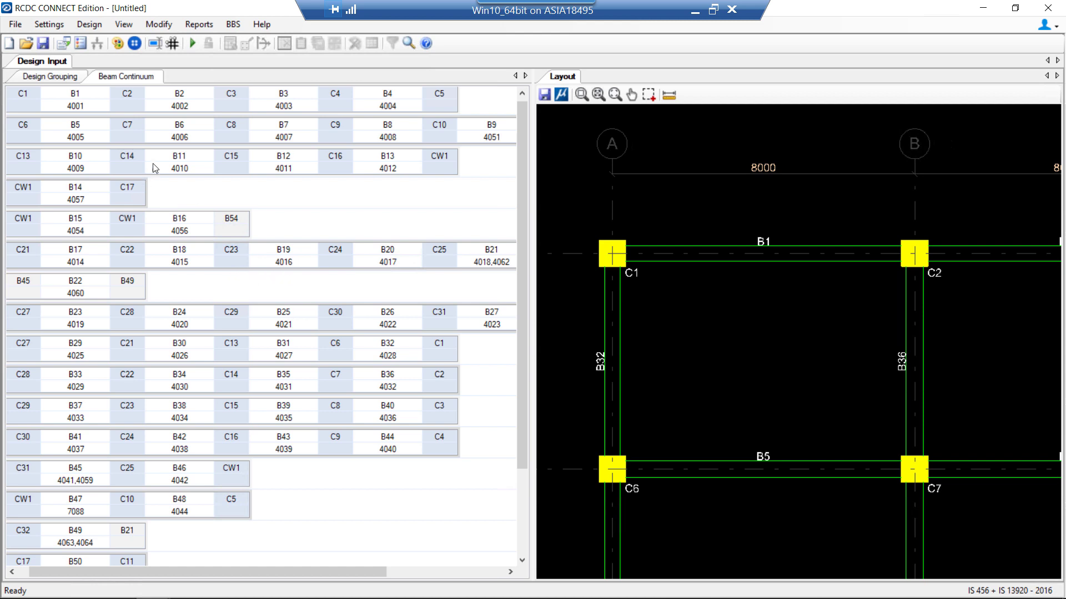
{"action": "left_click", "coordinate": [81, 105]}
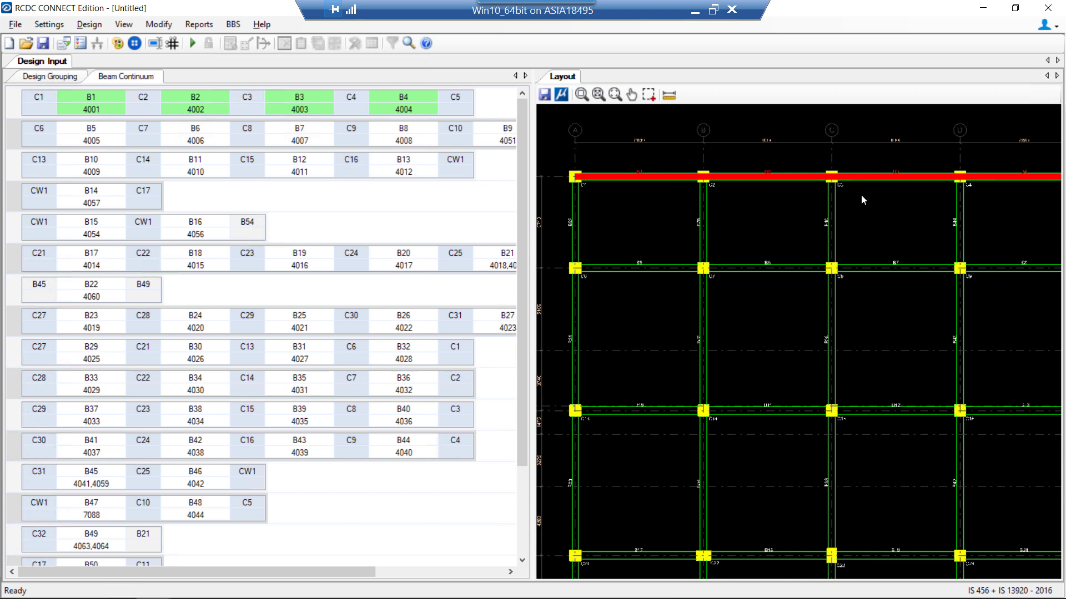
{"action": "left_click", "coordinate": [574, 183]}
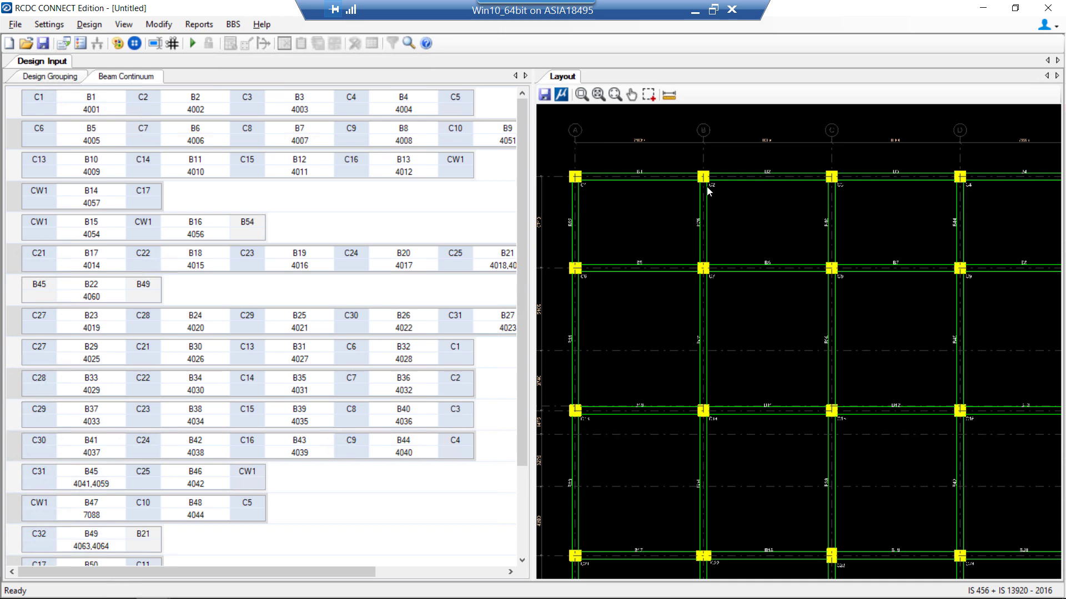
Examine how secondary beam B22 frames between beams B45 and B49 in the layout
{"action": "scroll", "coordinate": [854, 375], "scroll_direction": "down", "scroll_amount": 3}
{"action": "scroll", "coordinate": [835, 417], "scroll_direction": "up", "scroll_amount": 2}
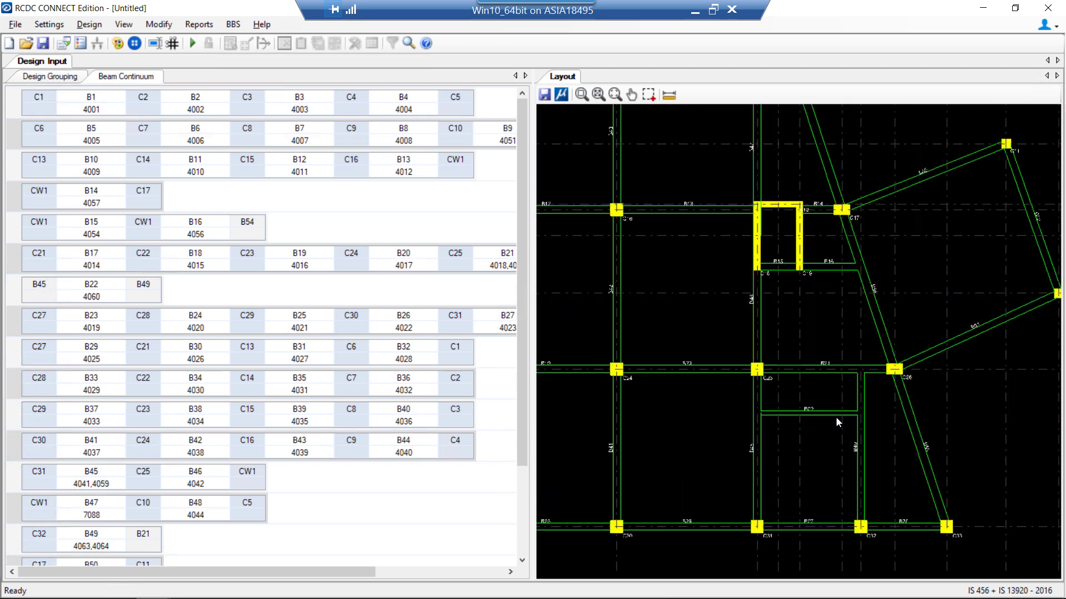
{"action": "scroll", "coordinate": [782, 432], "scroll_direction": "up", "scroll_amount": 2}
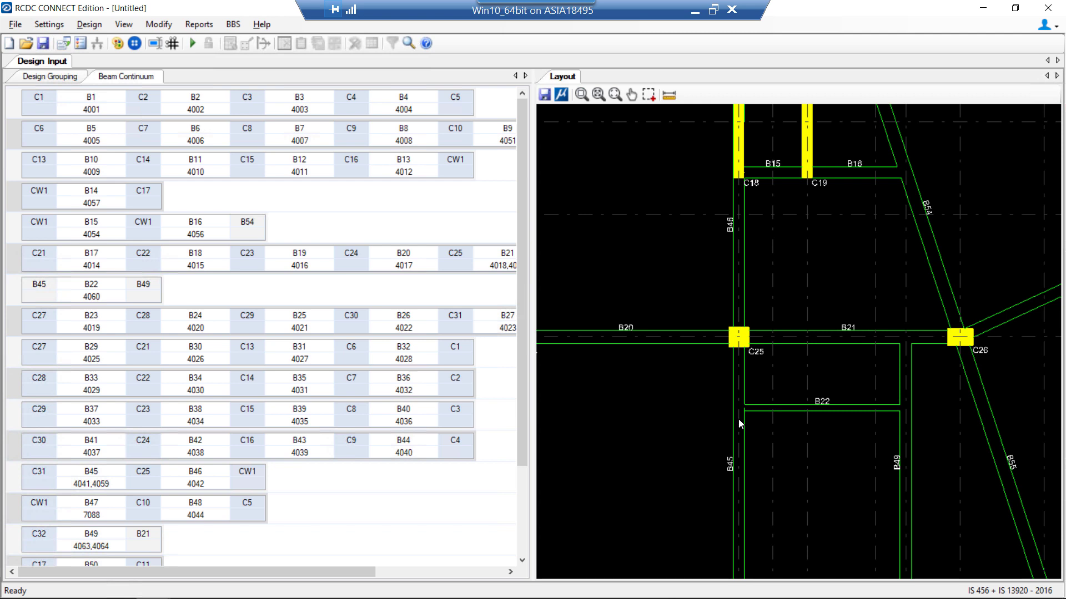
{"action": "scroll", "coordinate": [850, 412], "scroll_direction": "up", "scroll_amount": 2}
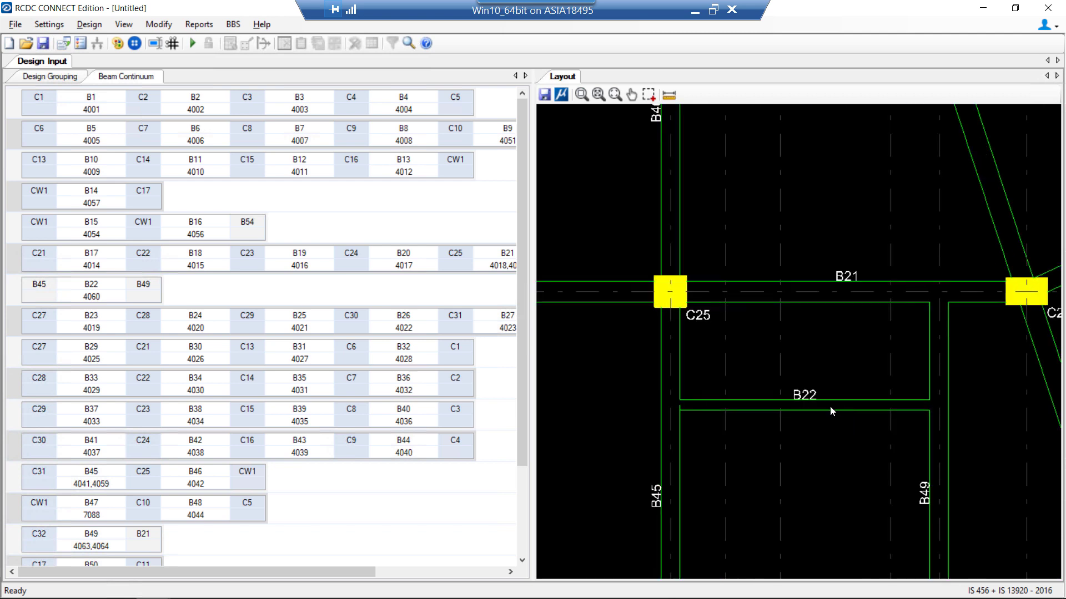
{"action": "scroll", "coordinate": [855, 361], "scroll_direction": "down", "scroll_amount": 1}
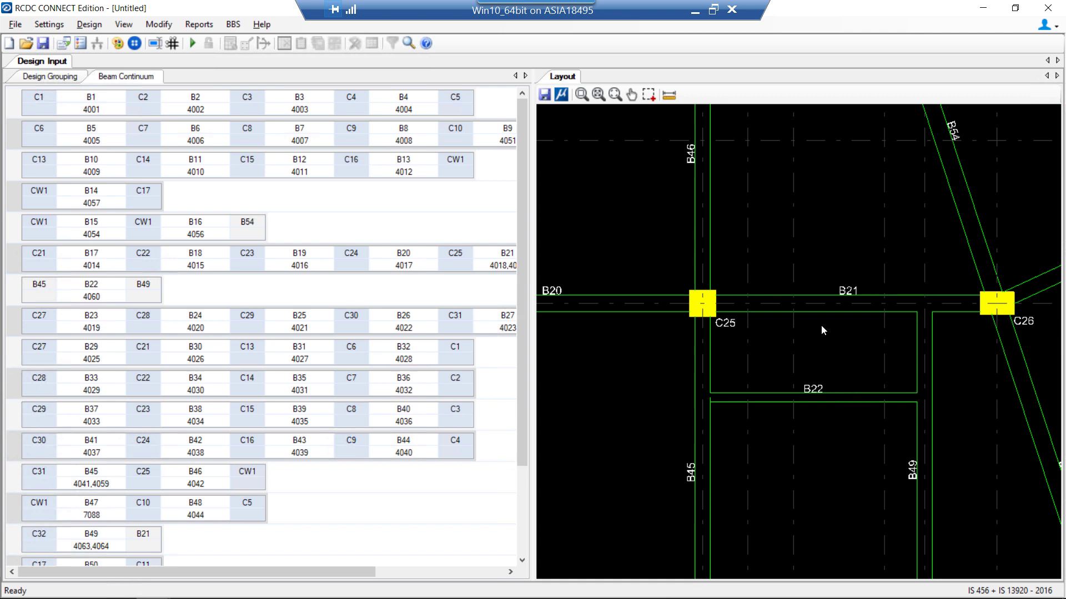
{"action": "scroll", "coordinate": [845, 474], "scroll_direction": "down", "scroll_amount": 3}
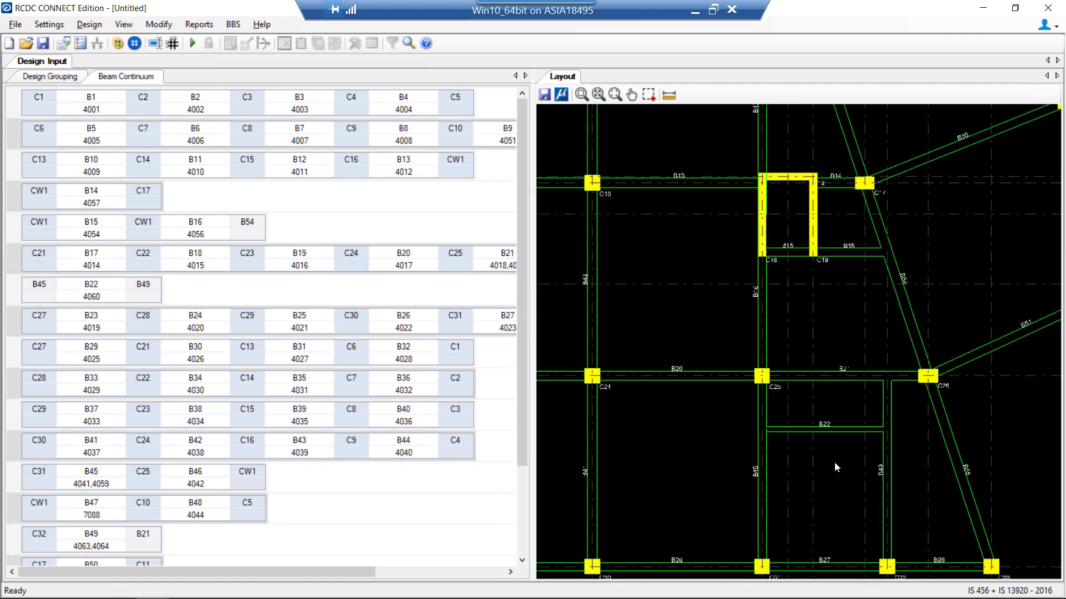
{"action": "scroll", "coordinate": [804, 345], "scroll_direction": "down", "scroll_amount": 5}
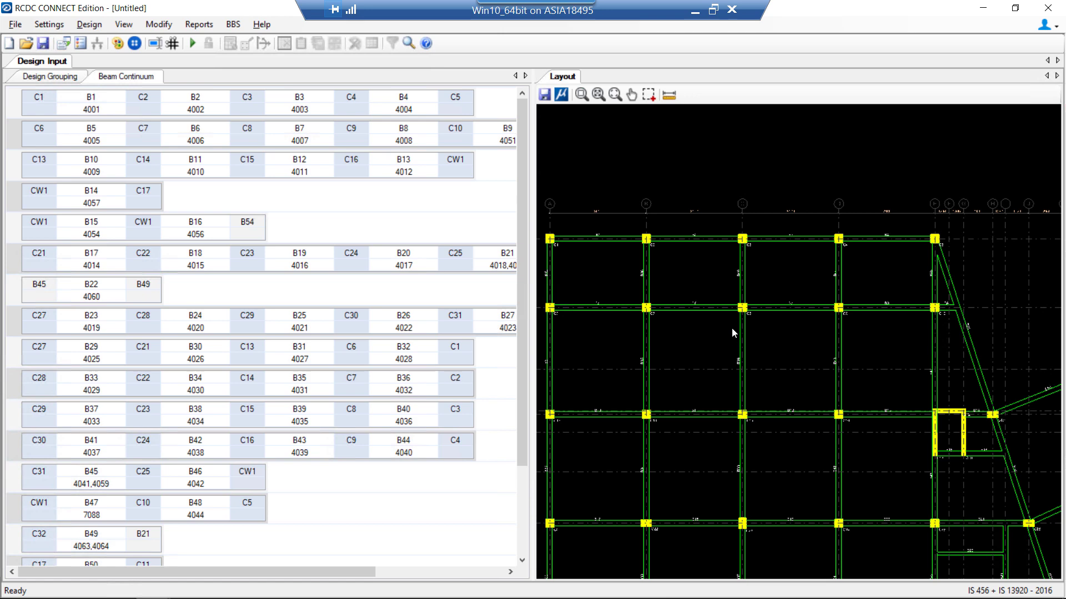
{"action": "scroll", "coordinate": [734, 323], "scroll_direction": "down", "scroll_amount": 3}
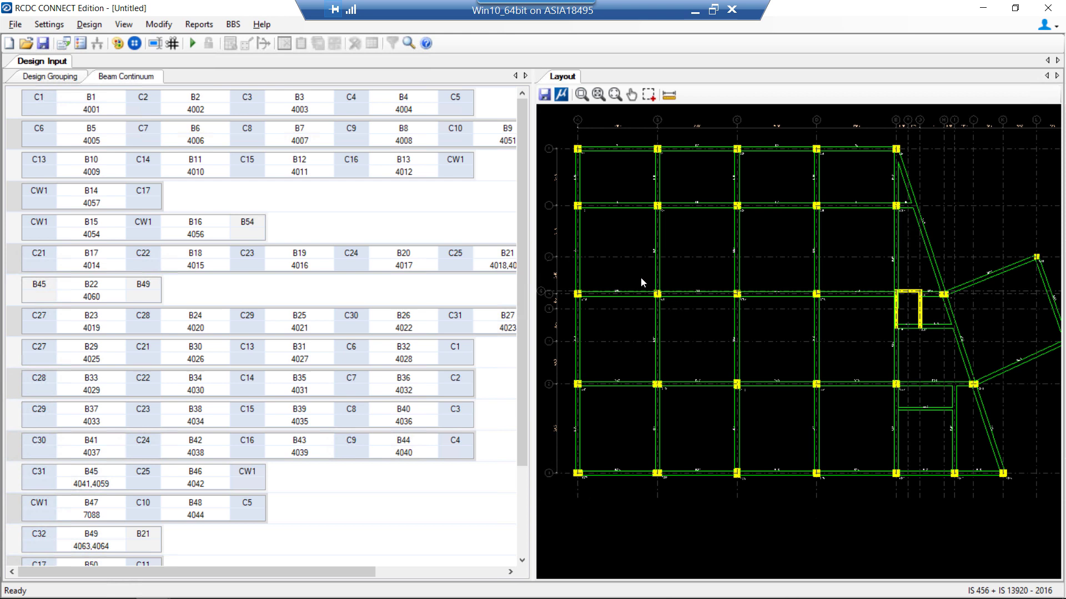
Switch to the other RCDC project with the 4 m level and inspect beam B7 between columns C10 and C11
{"action": "key", "text": "alt+Tab"}
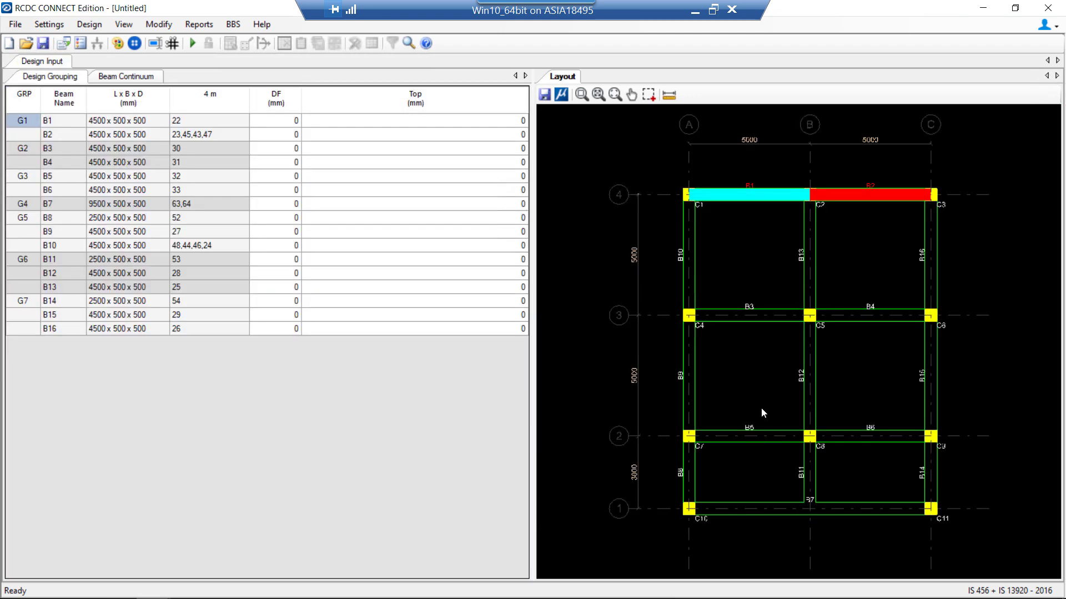
{"action": "scroll", "coordinate": [720, 383], "scroll_direction": "up", "scroll_amount": 3}
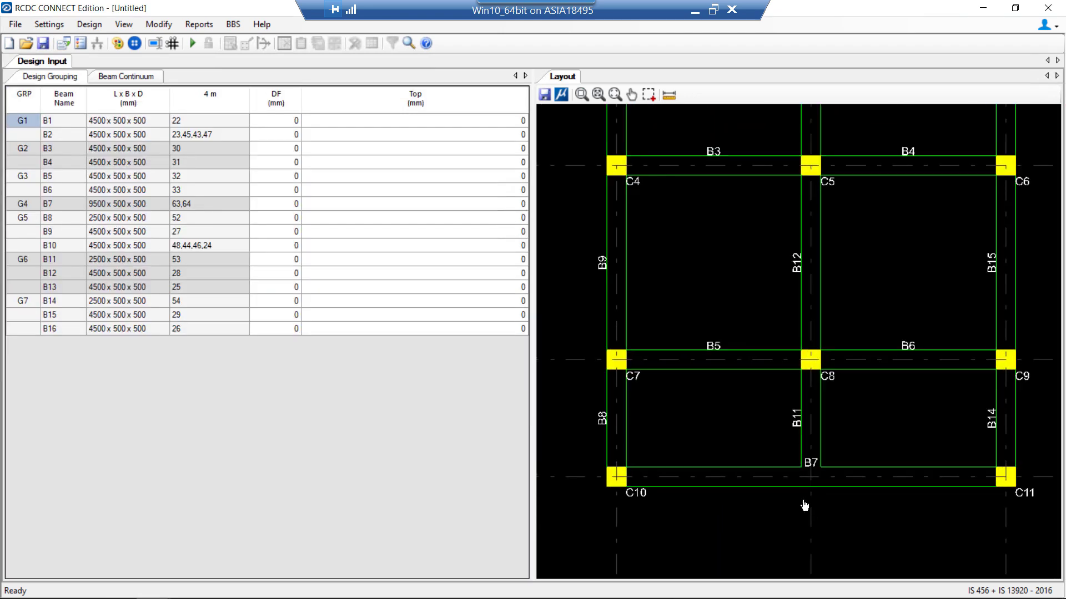
{"action": "middle_click_drag", "start_coordinate": [805, 506], "coordinate": [790, 463]}
{"action": "scroll", "coordinate": [800, 423], "scroll_direction": "up", "scroll_amount": 1}
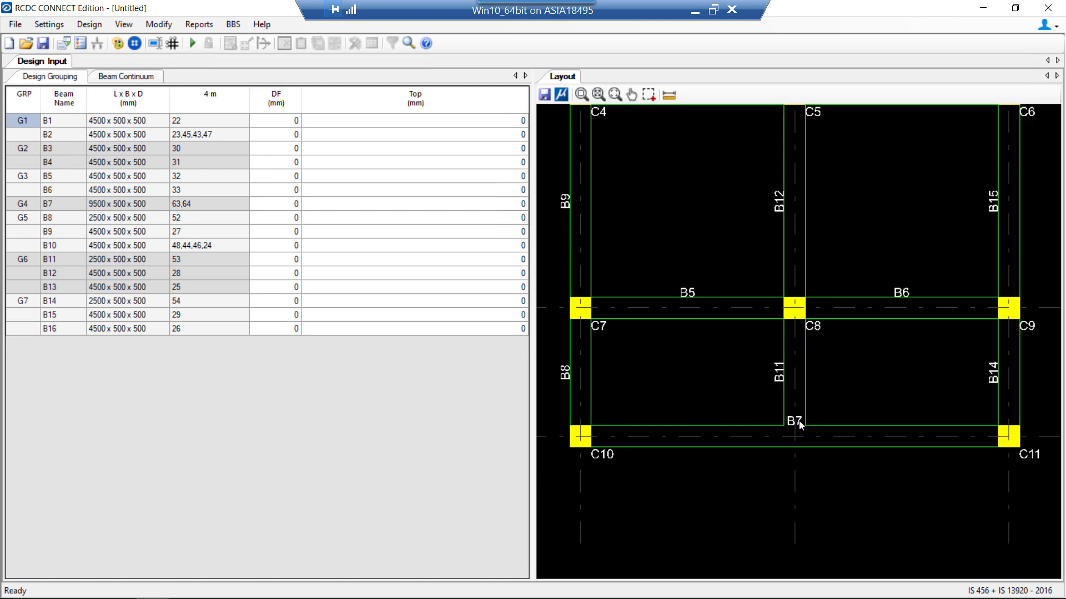
{"action": "middle_click_drag", "start_coordinate": [866, 422], "coordinate": [866, 393]}
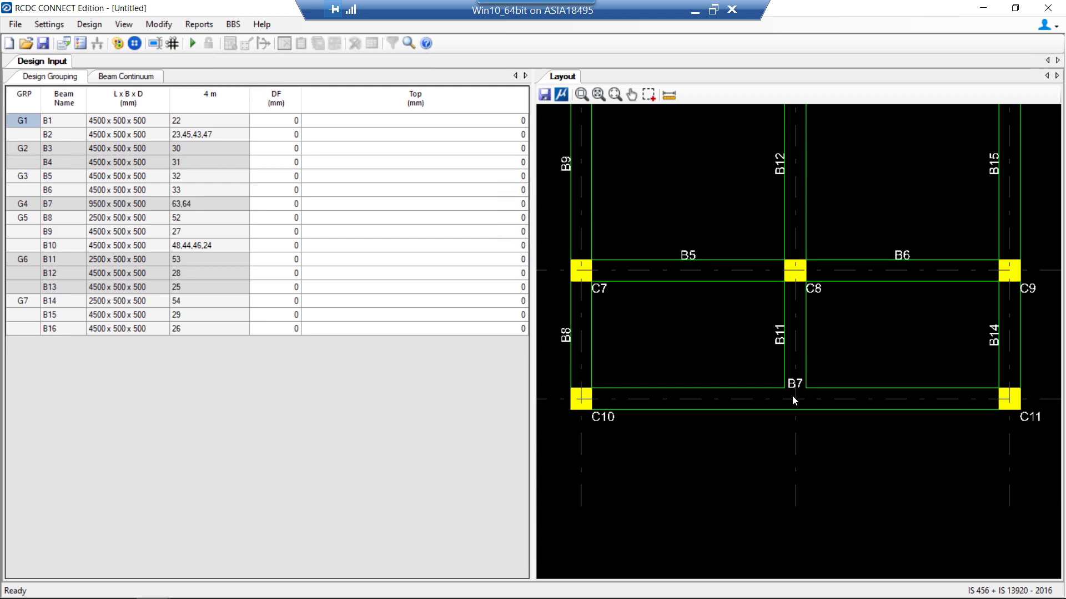
View the beam continuum list and highlight beam B7 between columns C10 and C11 in the layout
{"action": "left_click", "coordinate": [139, 78]}
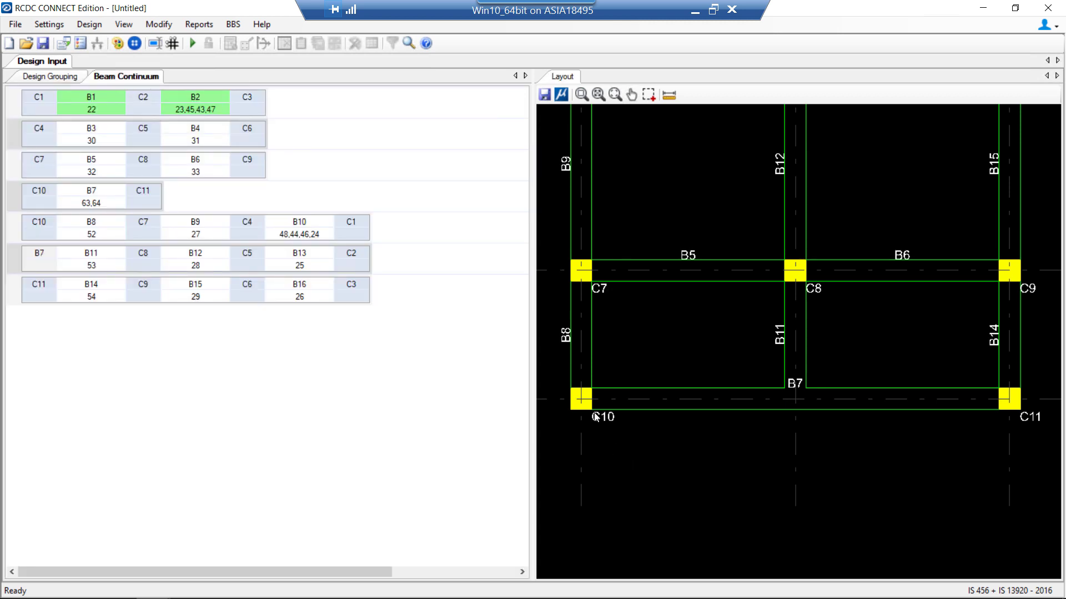
{"action": "left_click", "coordinate": [590, 407]}
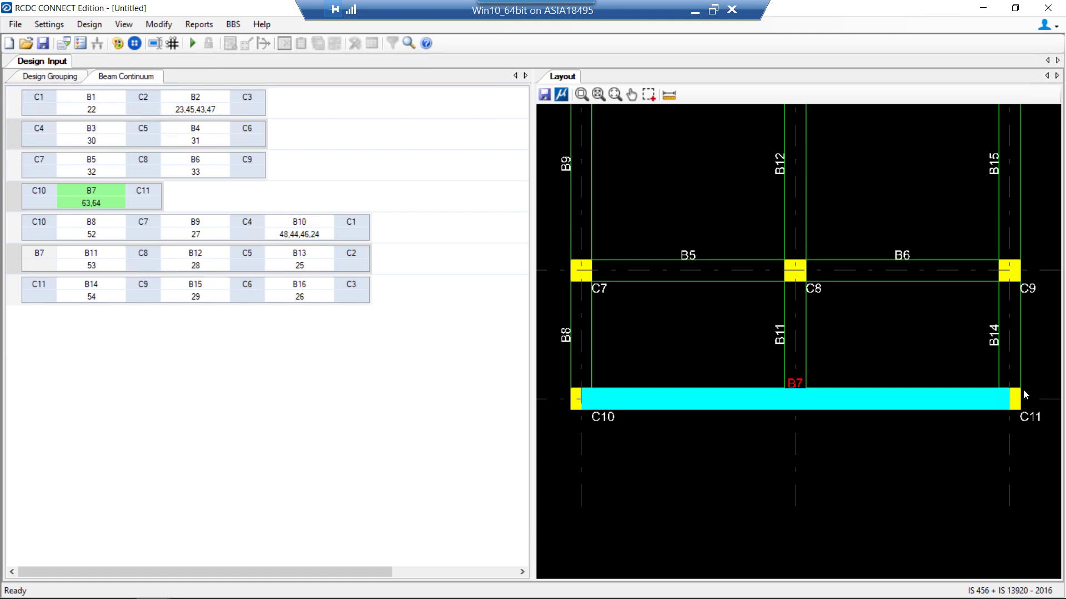
{"action": "scroll", "coordinate": [980, 405], "scroll_direction": "down", "scroll_amount": 1}
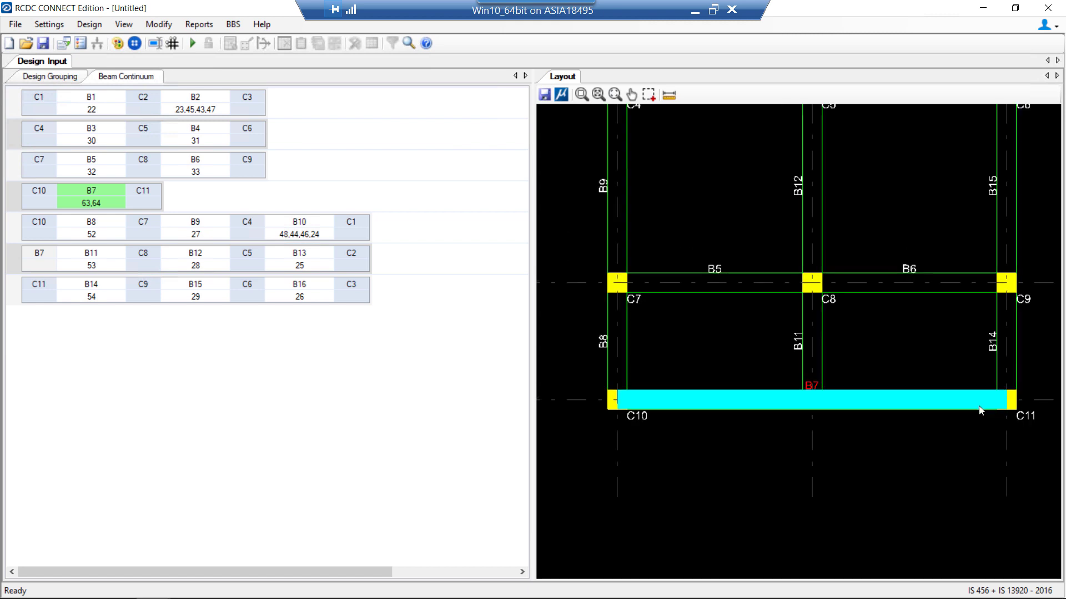
Remove the B7 support from the start of the B11–B12–B13 continuous beam and reselect that beam in the layout
{"action": "middle_click_drag", "start_coordinate": [911, 345], "coordinate": [884, 381]}
{"action": "left_click", "coordinate": [791, 379]}
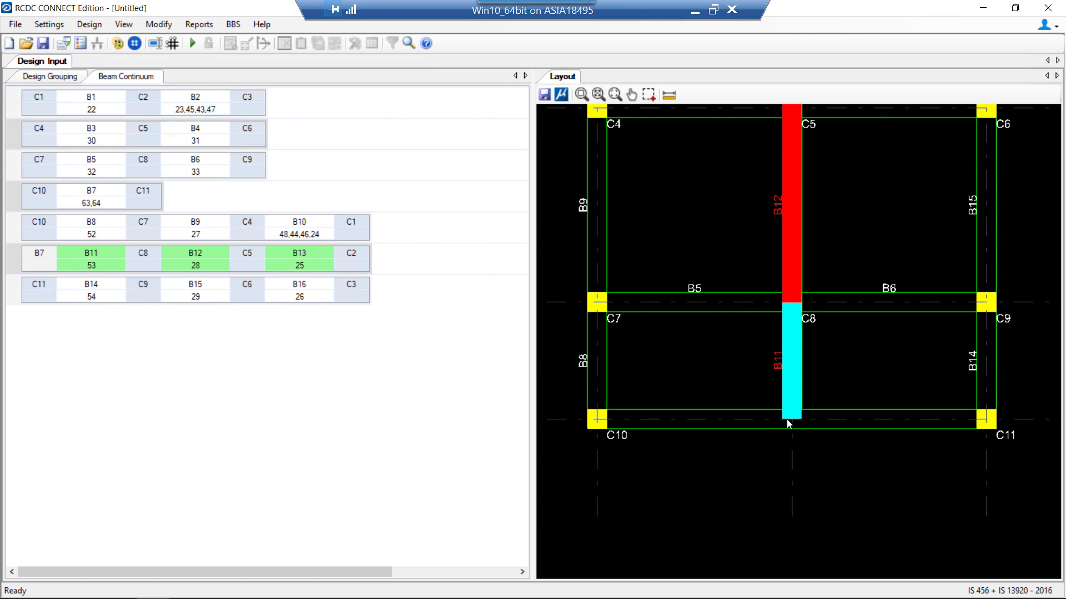
{"action": "left_click", "coordinate": [40, 255]}
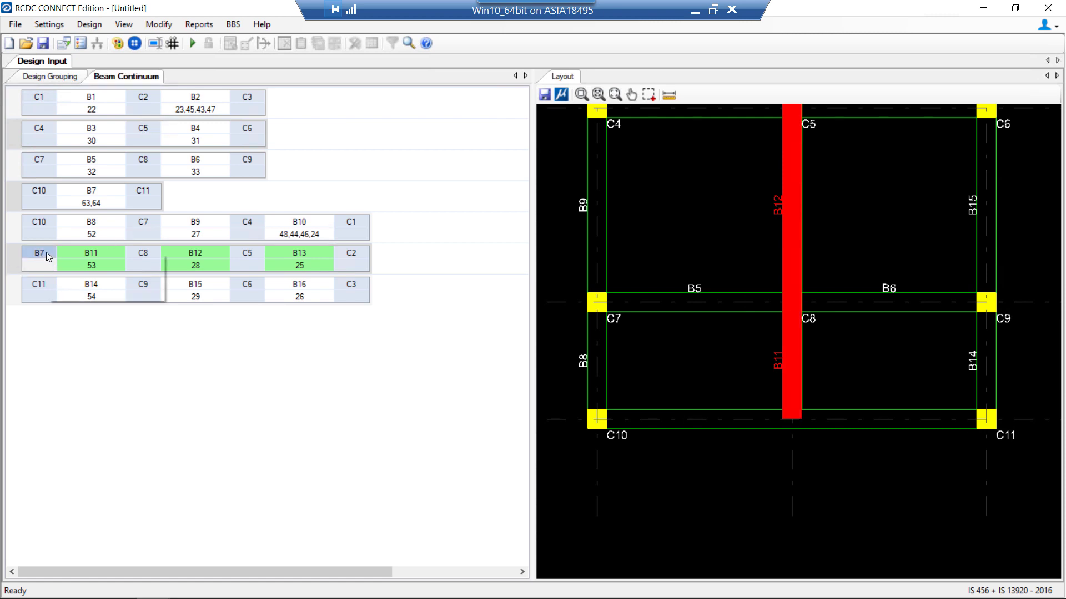
{"action": "right_click", "coordinate": [47, 256]}
{"action": "left_click", "coordinate": [93, 284]}
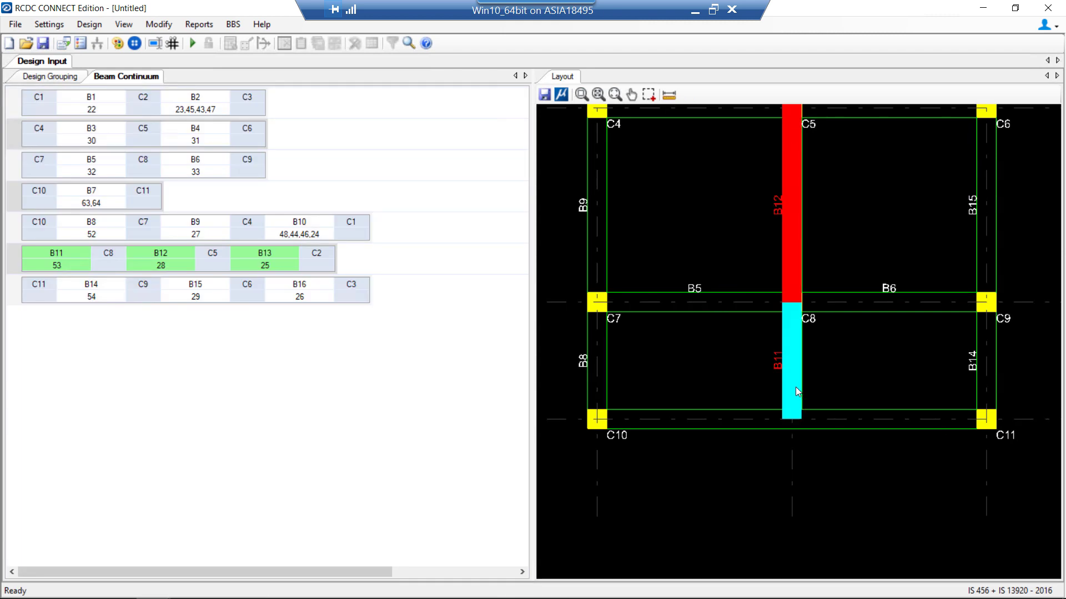
{"action": "left_click", "coordinate": [864, 299]}
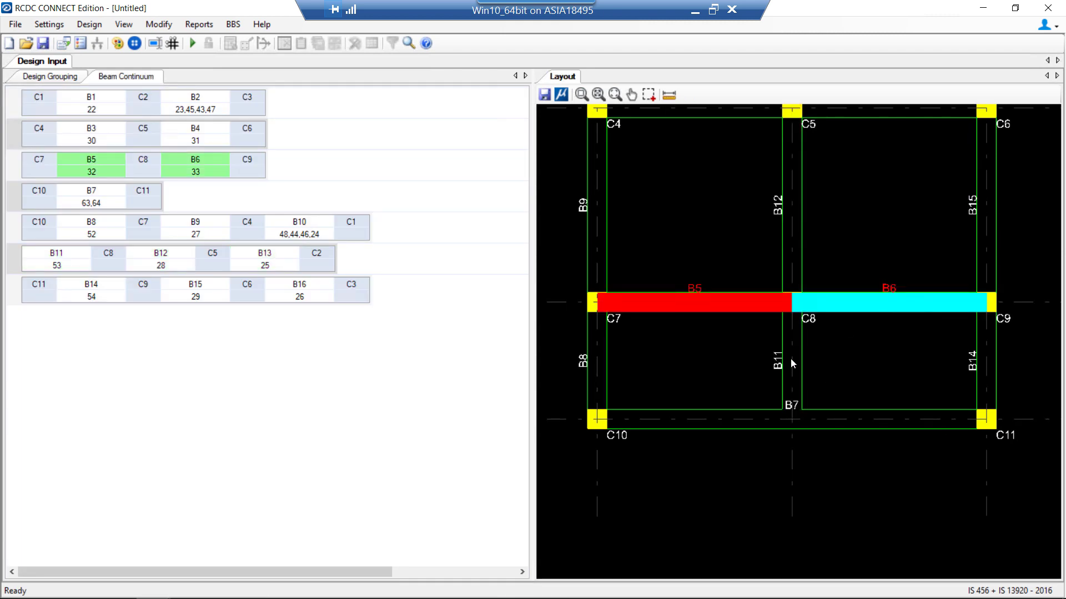
{"action": "left_click", "coordinate": [792, 364]}
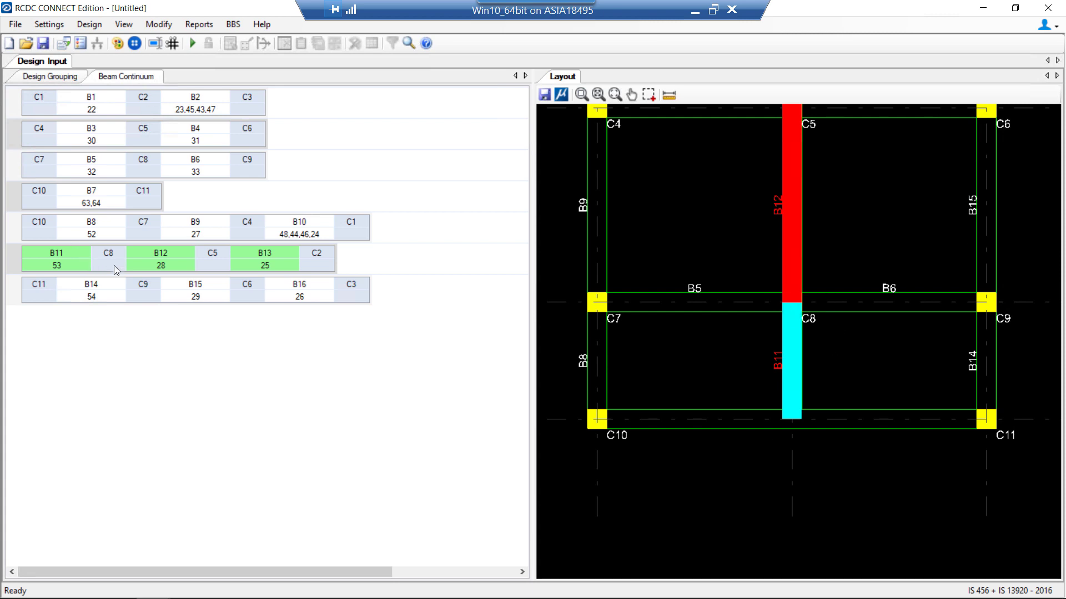
Split beam B7 between columns C10 and C11 into separate spans at members 63 and 64
{"action": "left_click", "coordinate": [694, 419]}
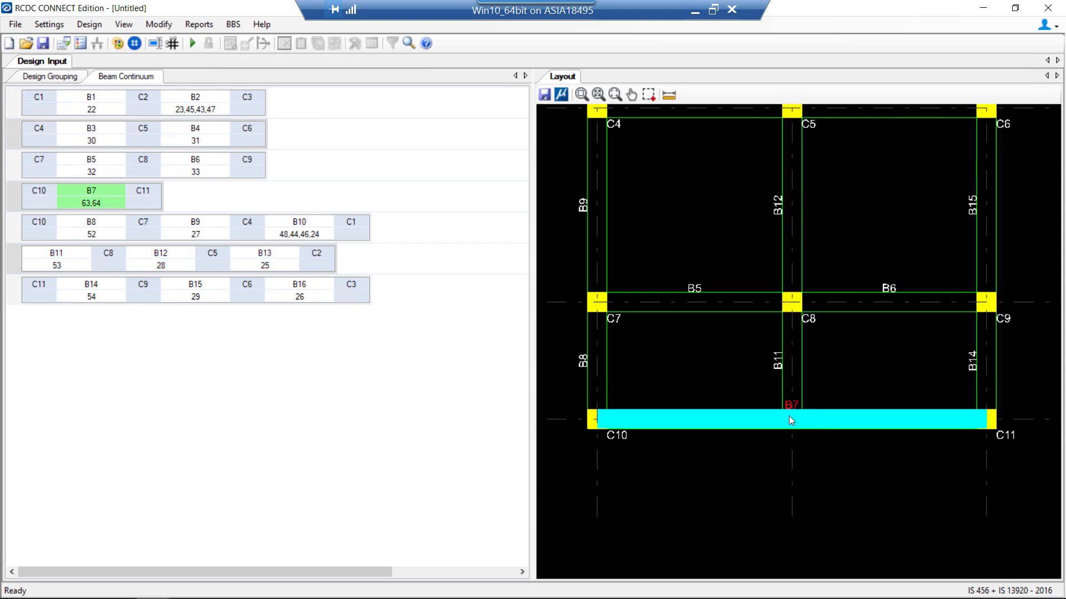
{"action": "right_click", "coordinate": [755, 420]}
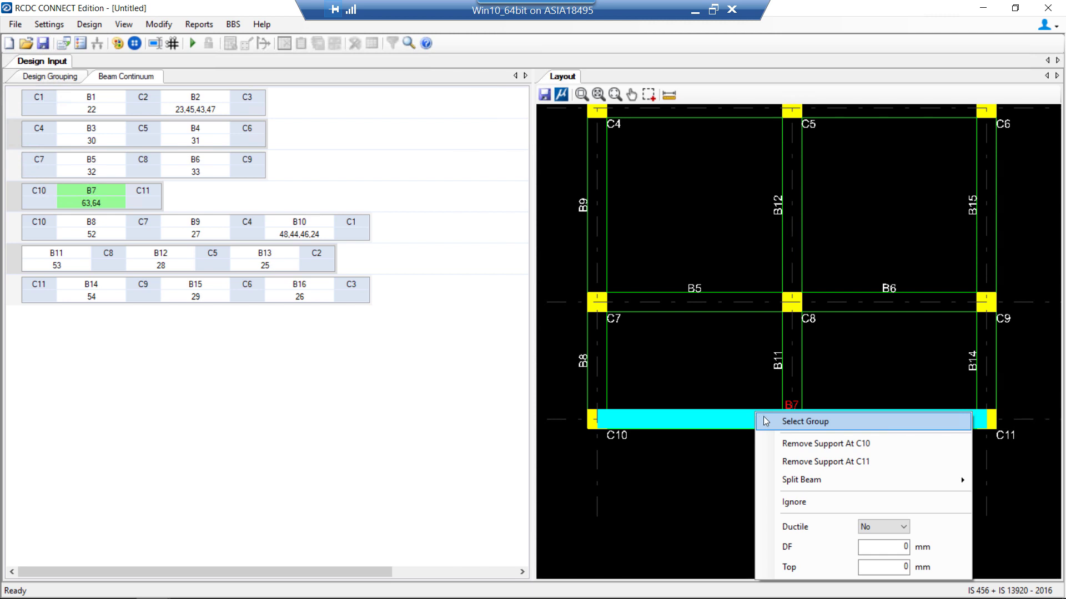
{"action": "mouse_move", "coordinate": [811, 485]}
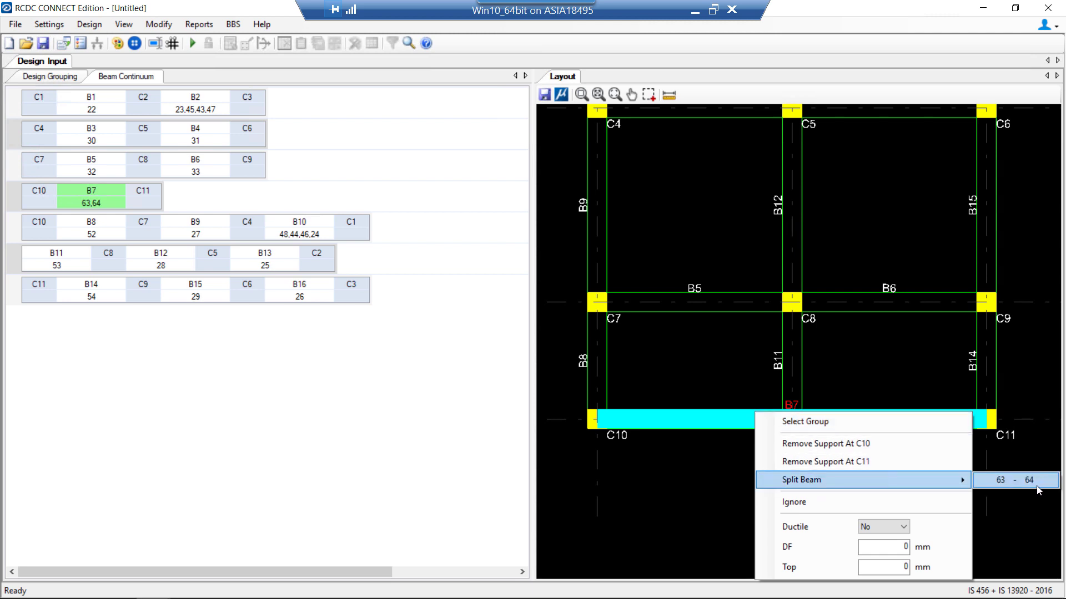
{"action": "left_click", "coordinate": [117, 199]}
{"action": "right_click", "coordinate": [117, 199]}
{"action": "left_click", "coordinate": [89, 198]}
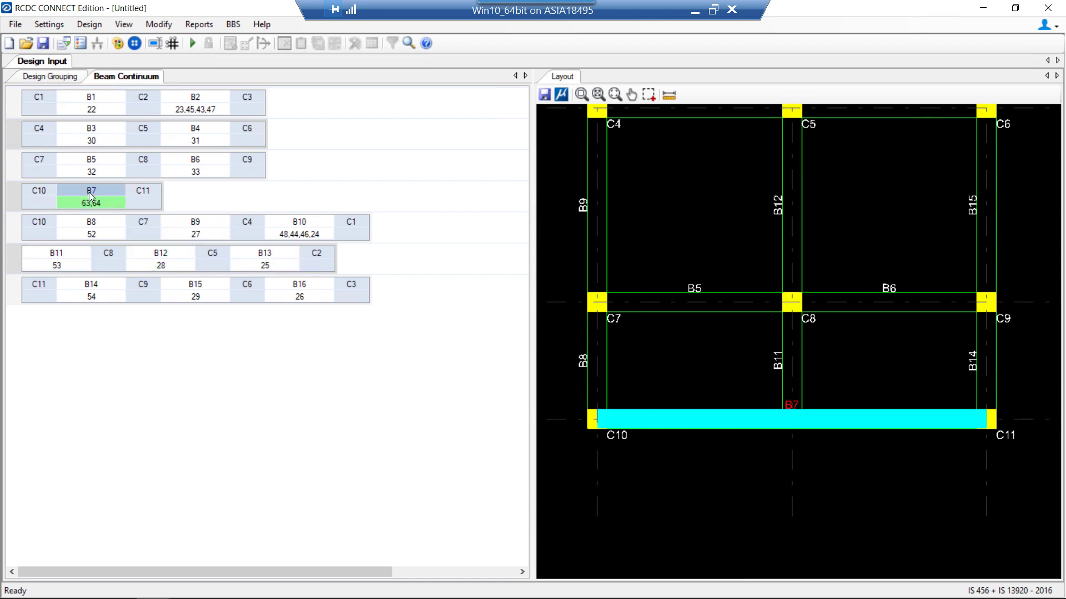
{"action": "right_click", "coordinate": [91, 195]}
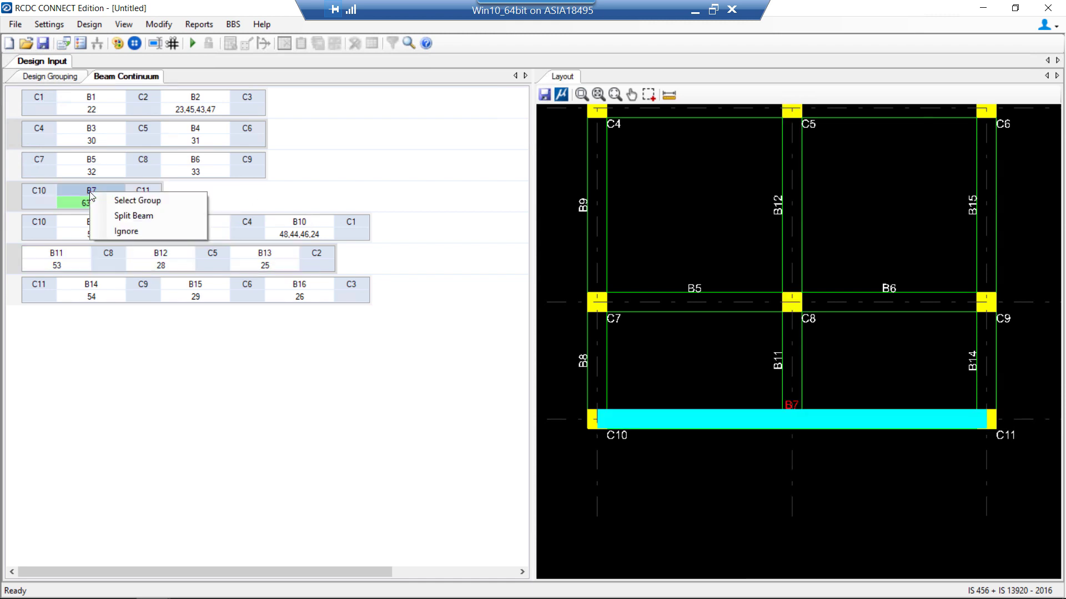
{"action": "left_click", "coordinate": [136, 216]}
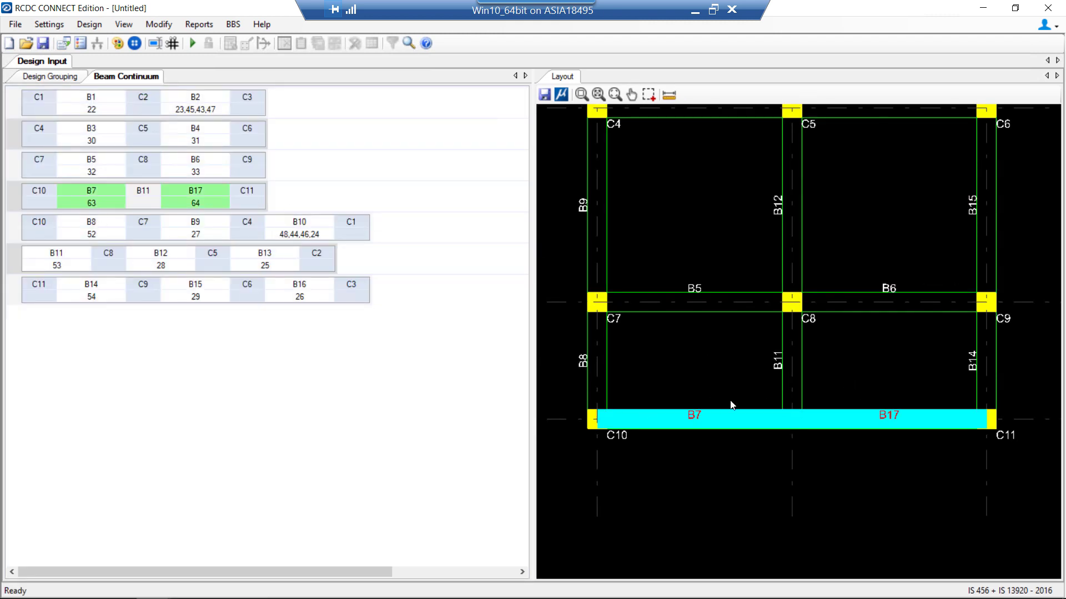
Highlight the B11 beam and the split B7–B17 beam, and examine them within the floor layout
{"action": "left_click", "coordinate": [710, 414]}
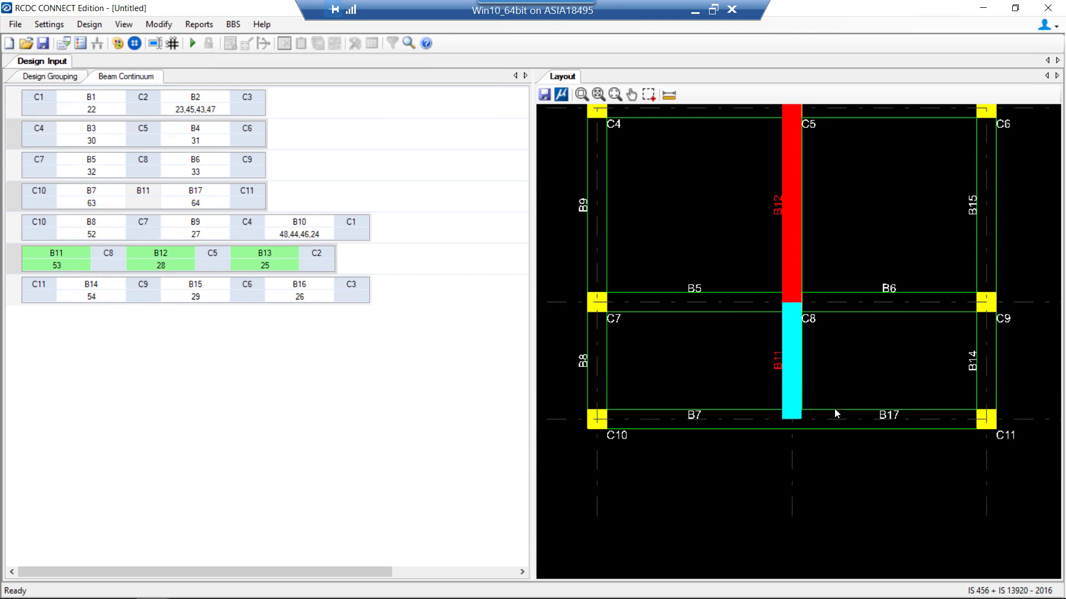
{"action": "left_click", "coordinate": [847, 414]}
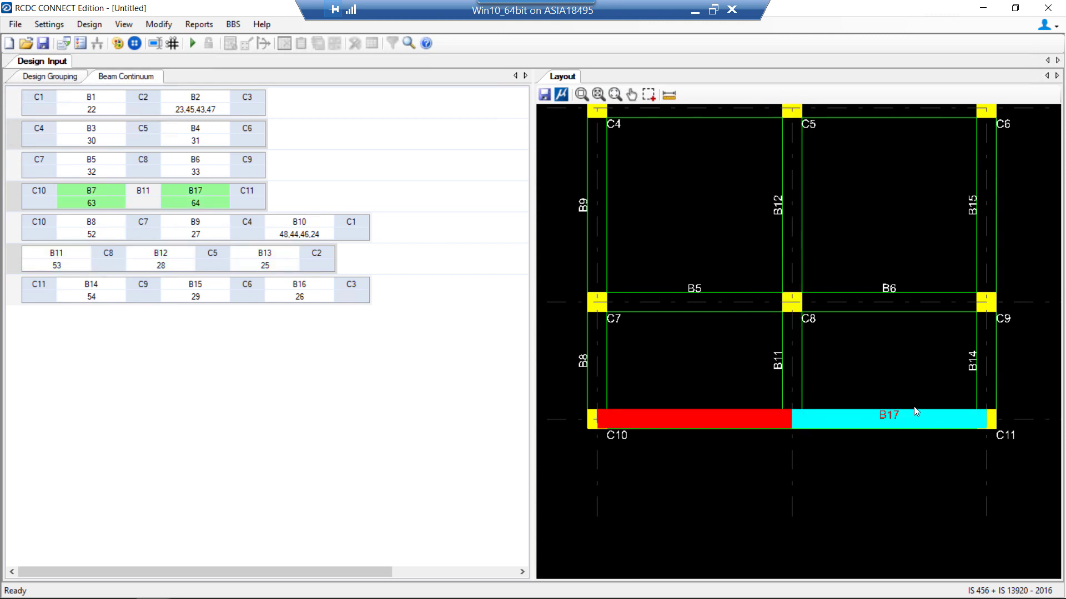
{"action": "scroll", "coordinate": [913, 406], "scroll_direction": "down", "scroll_amount": 2}
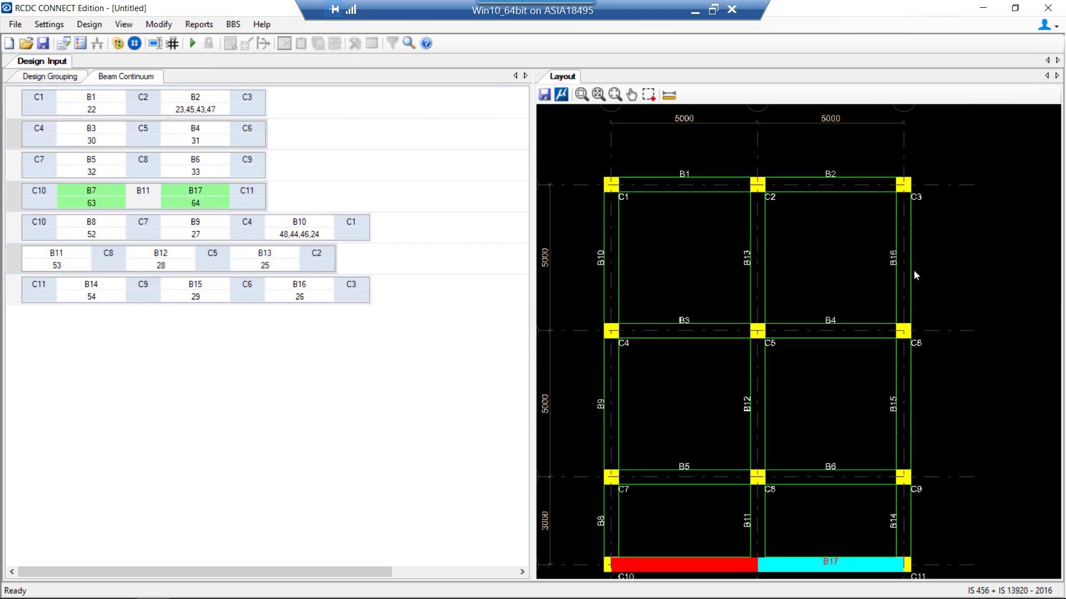
{"action": "scroll", "coordinate": [902, 248], "scroll_direction": "up", "scroll_amount": 1}
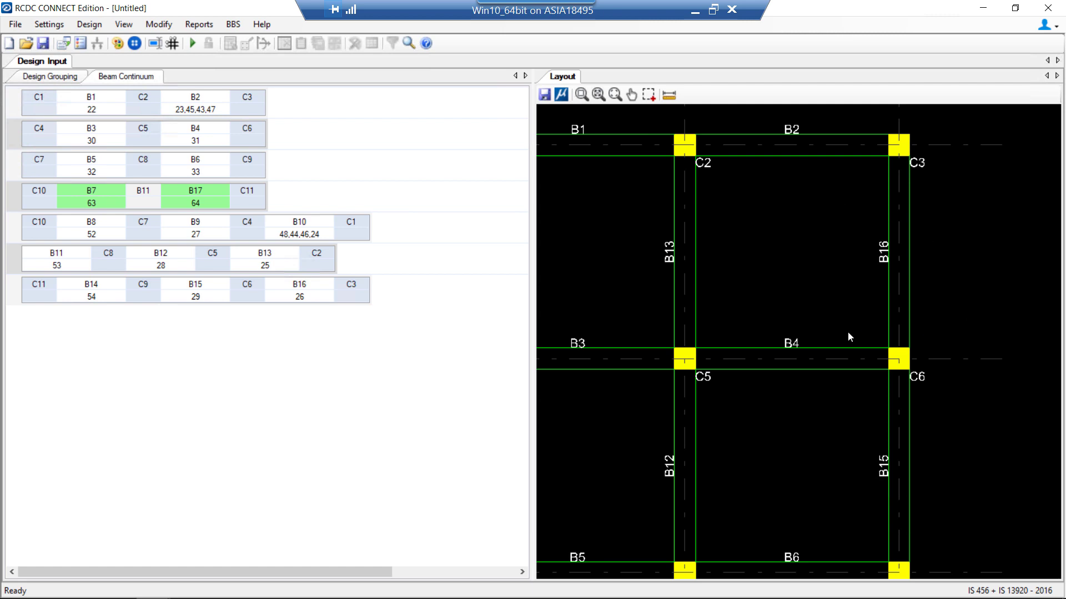
{"action": "scroll", "coordinate": [900, 249], "scroll_direction": "down", "scroll_amount": 3}
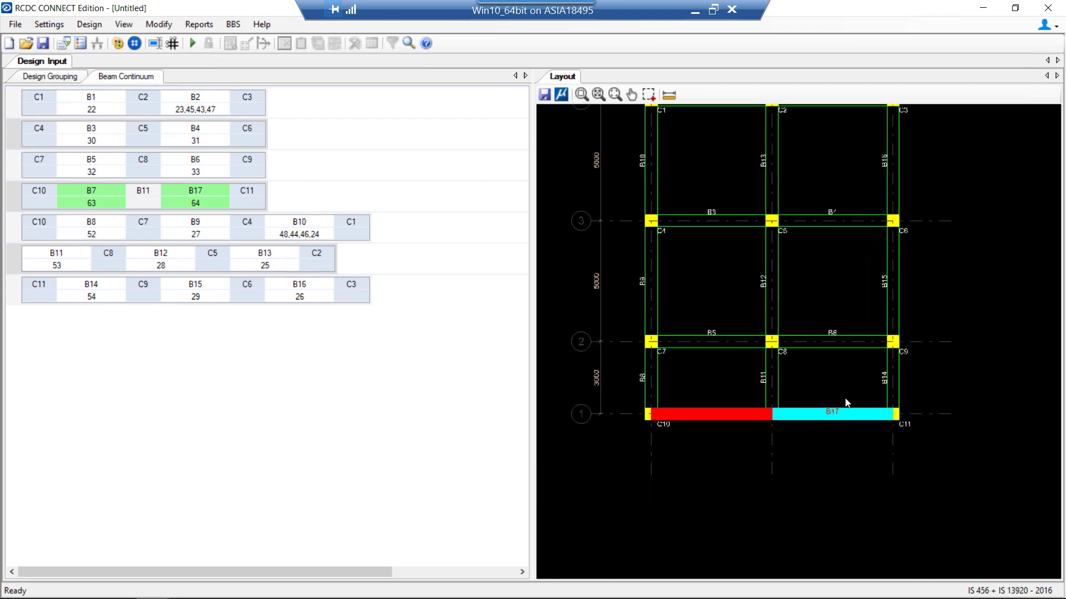
{"action": "scroll", "coordinate": [846, 402], "scroll_direction": "up", "scroll_amount": 2}
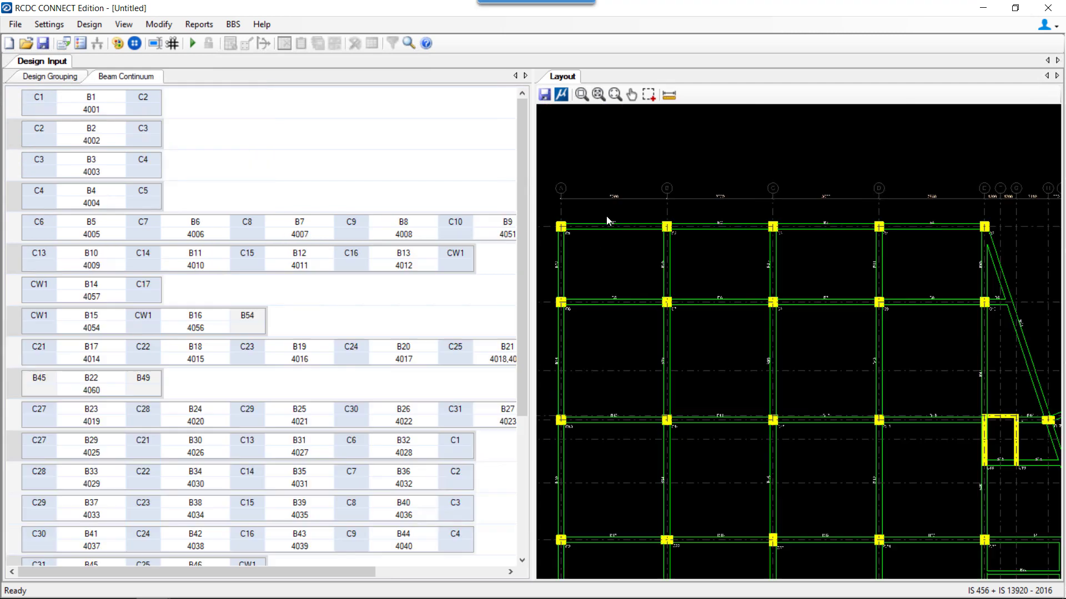
Return to the larger multi-bay RCDC project and highlight beams B1, B2, B3 and B4 one at a time along the upper grid line
{"action": "scroll", "coordinate": [605, 217], "scroll_direction": "up", "scroll_amount": 4}
{"action": "mouse_move", "coordinate": [624, 298]}
{"action": "middle_mouse_down"}
{"action": "mouse_move", "coordinate": [688, 351]}
{"action": "mouse_move", "coordinate": [677, 325]}
{"action": "middle_mouse_up"}
{"action": "scroll", "coordinate": [623, 307], "scroll_direction": "up", "scroll_amount": 2}
{"action": "scroll", "coordinate": [627, 302], "scroll_direction": "down", "scroll_amount": 5}
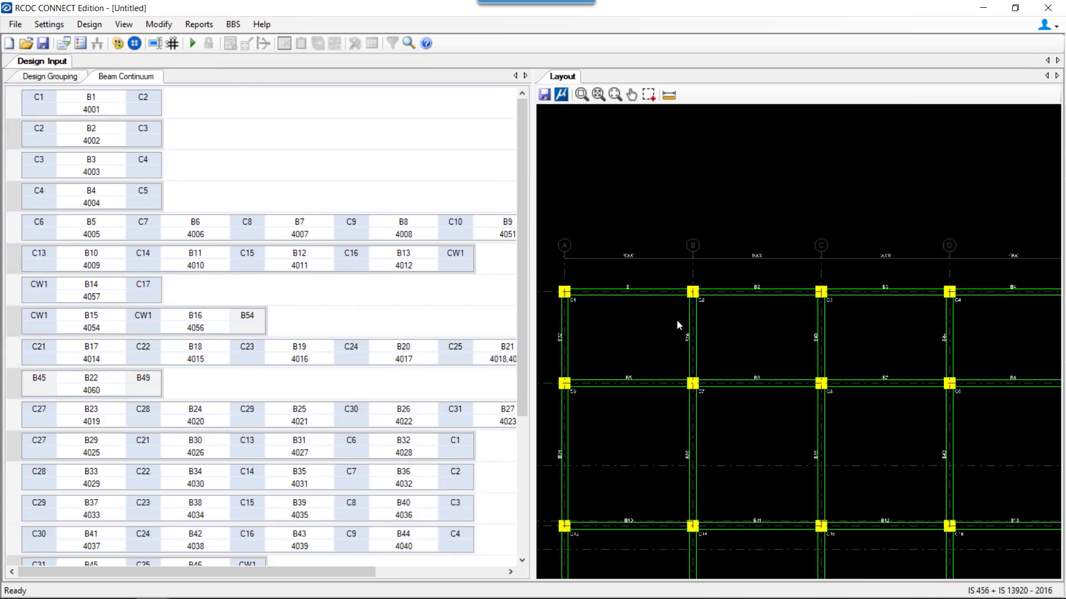
{"action": "left_click", "coordinate": [645, 292]}
{"action": "left_click", "coordinate": [744, 291]}
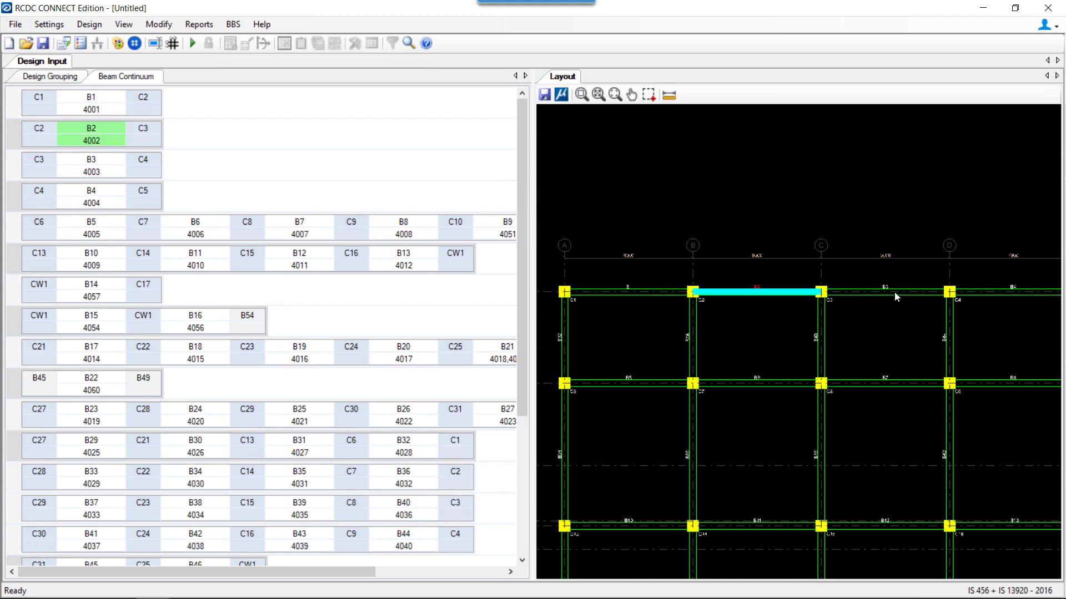
{"action": "left_click", "coordinate": [894, 292]}
{"action": "middle_click_drag", "start_coordinate": [1002, 294], "coordinate": [864, 304]}
{"action": "left_click", "coordinate": [865, 304]}
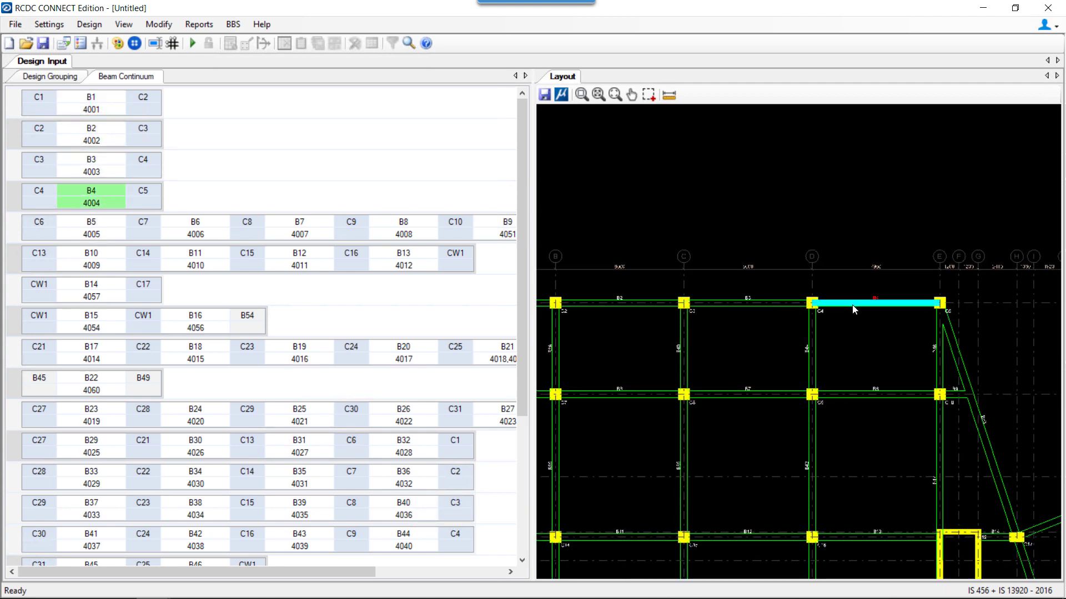
Mark beam B1 for merging and merge beam B2 into it as one continuous beam from C1 to C3
{"action": "scroll", "coordinate": [715, 308], "scroll_direction": "down", "scroll_amount": 2}
{"action": "scroll", "coordinate": [655, 314], "scroll_direction": "down", "scroll_amount": 1}
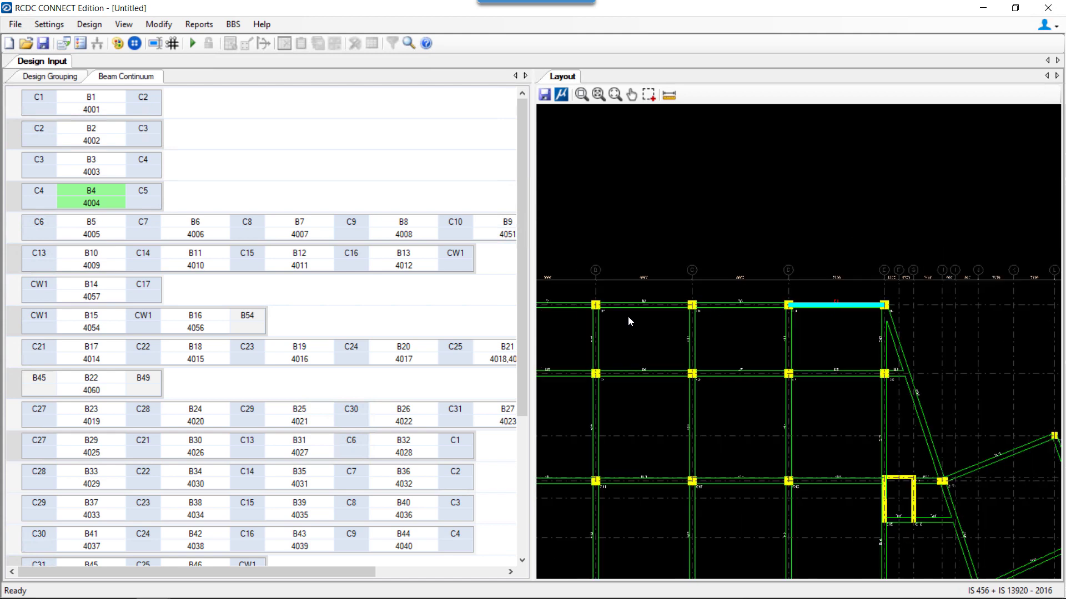
{"action": "middle_click_drag", "start_coordinate": [628, 315], "coordinate": [724, 315]}
{"action": "scroll", "coordinate": [640, 314], "scroll_direction": "up", "scroll_amount": 5}
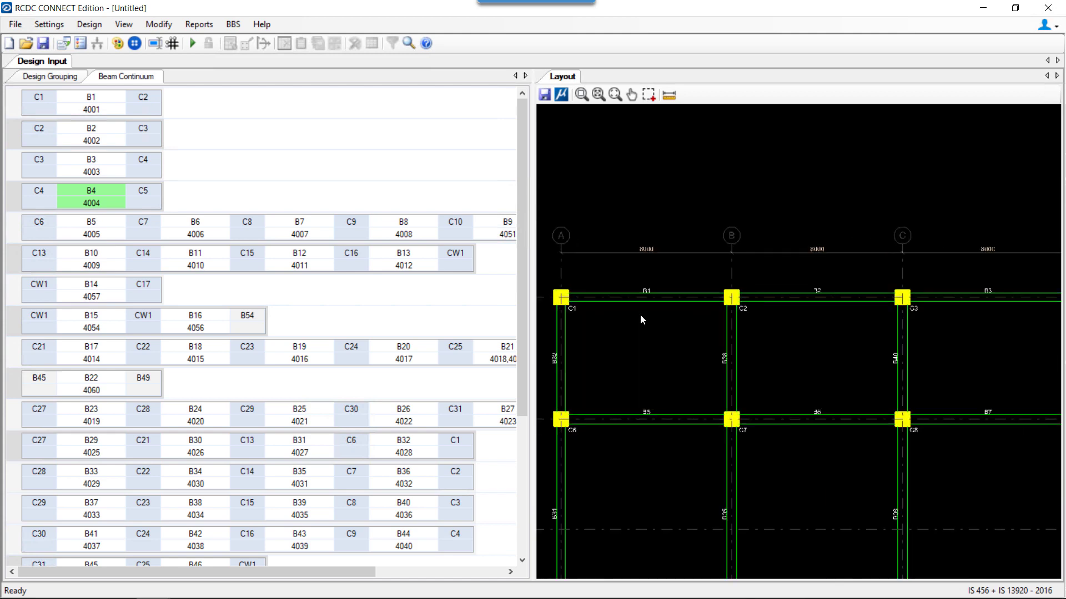
{"action": "scroll", "coordinate": [772, 302], "scroll_direction": "down", "scroll_amount": 5}
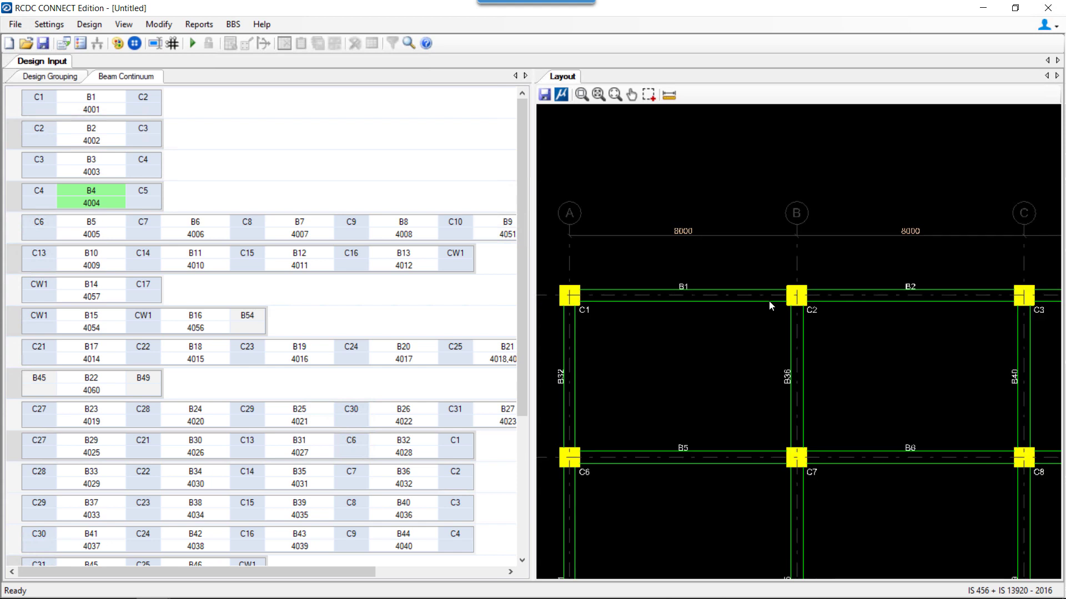
{"action": "middle_click_drag", "start_coordinate": [707, 340], "coordinate": [725, 336]}
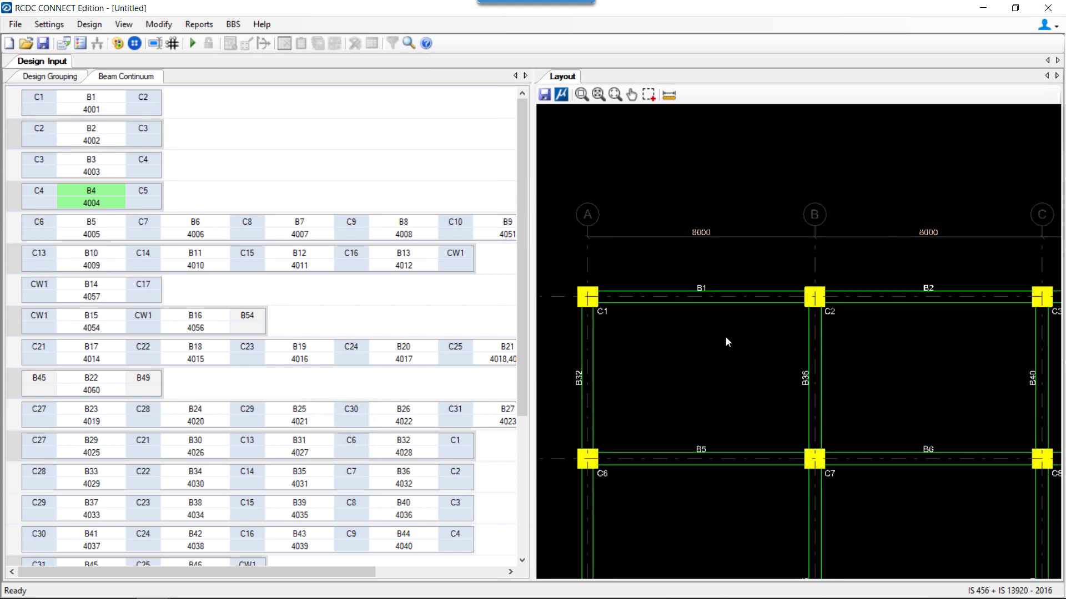
{"action": "left_click", "coordinate": [719, 295]}
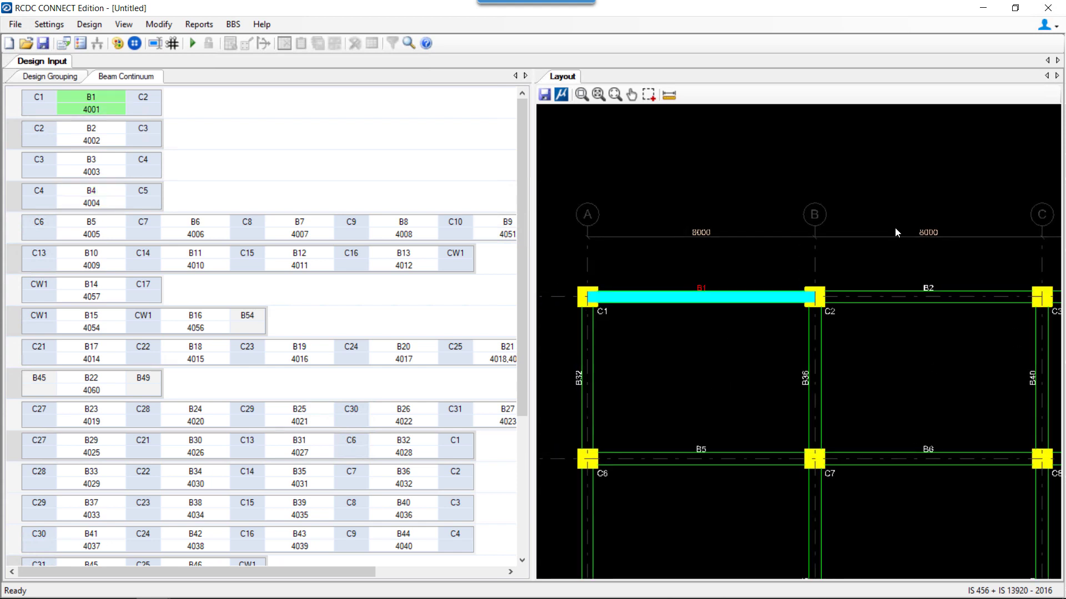
{"action": "right_click", "coordinate": [120, 101]}
{"action": "left_click", "coordinate": [131, 126]}
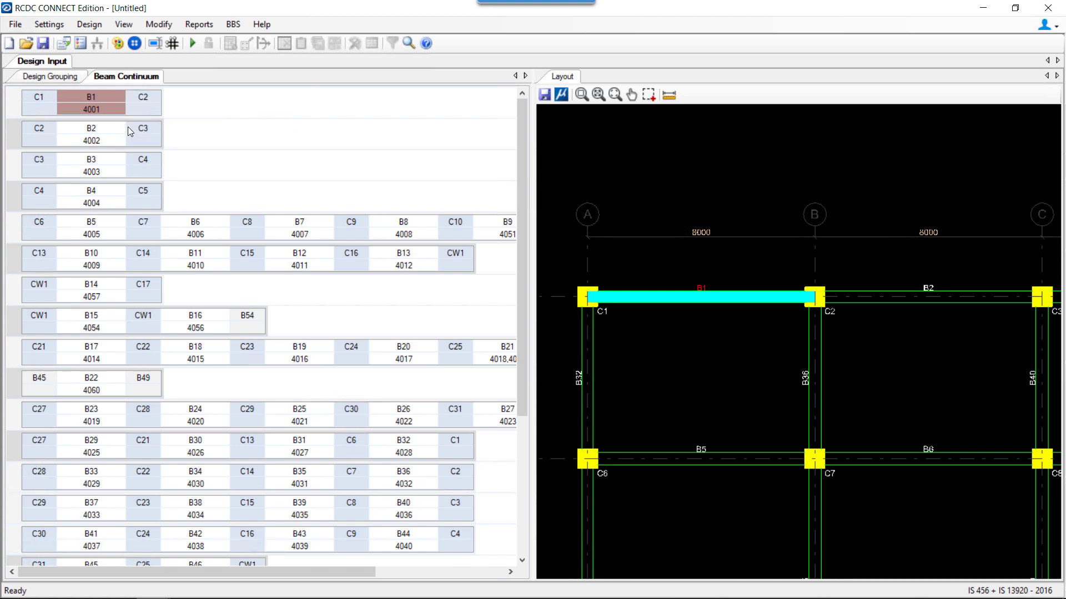
{"action": "right_click", "coordinate": [107, 125]}
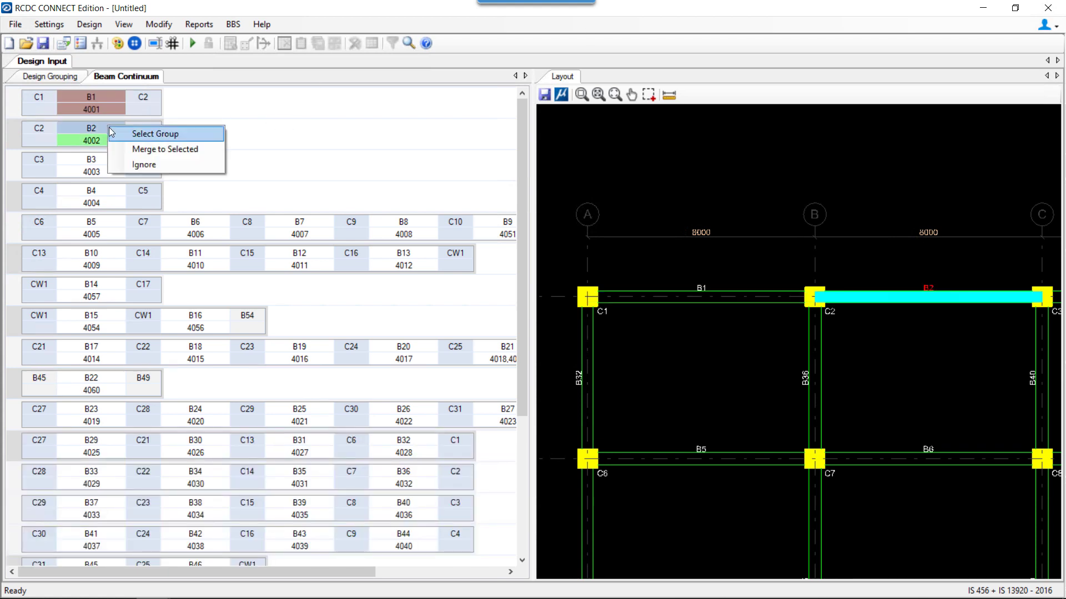
{"action": "left_click", "coordinate": [154, 150]}
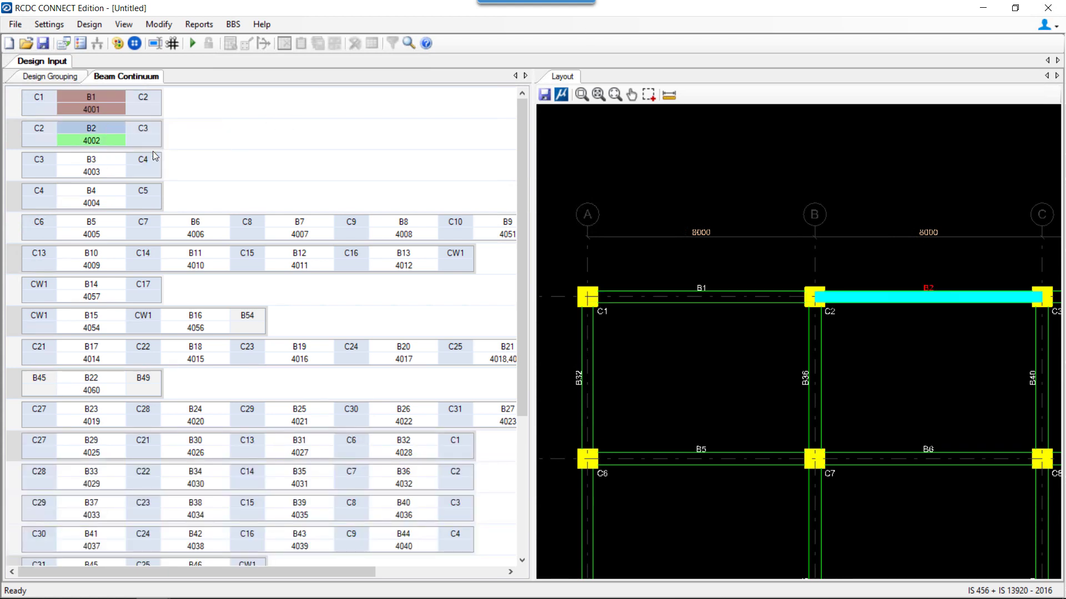
Mark the continuous B1–B2 beam as the selected group and merge beam B3 into it up to column C4
{"action": "scroll", "coordinate": [705, 300], "scroll_direction": "down", "scroll_amount": 1}
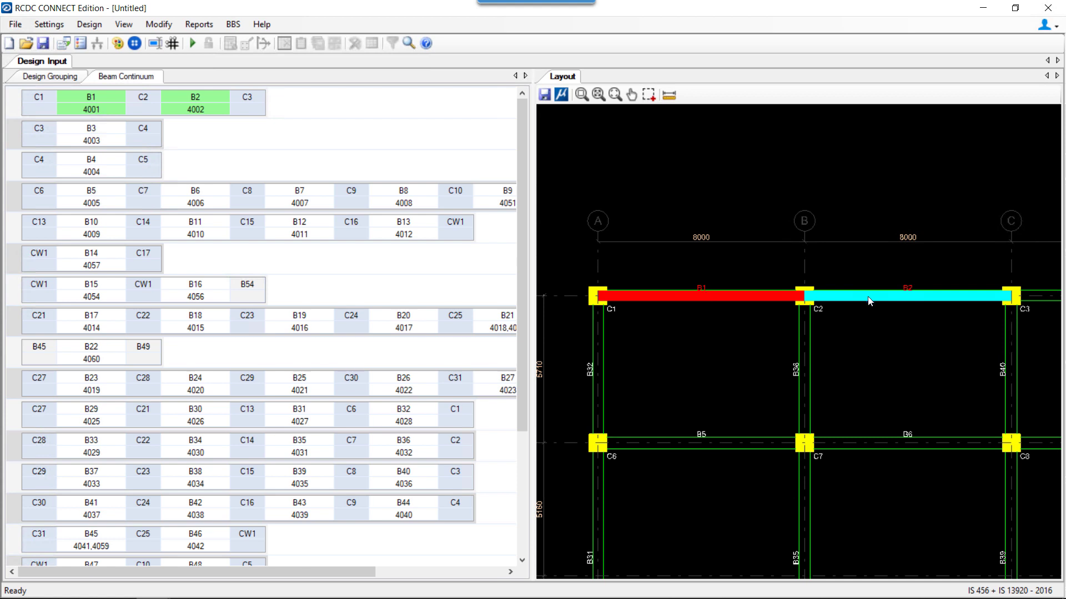
{"action": "middle_click_drag", "start_coordinate": [925, 343], "coordinate": [721, 270]}
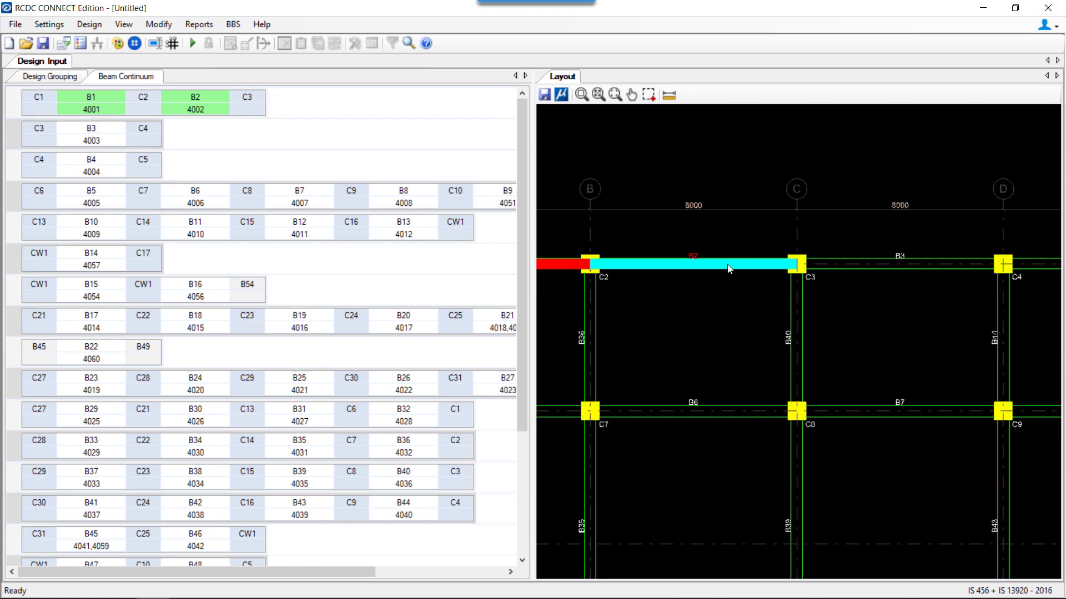
{"action": "right_click", "coordinate": [193, 98]}
{"action": "left_click", "coordinate": [210, 107]}
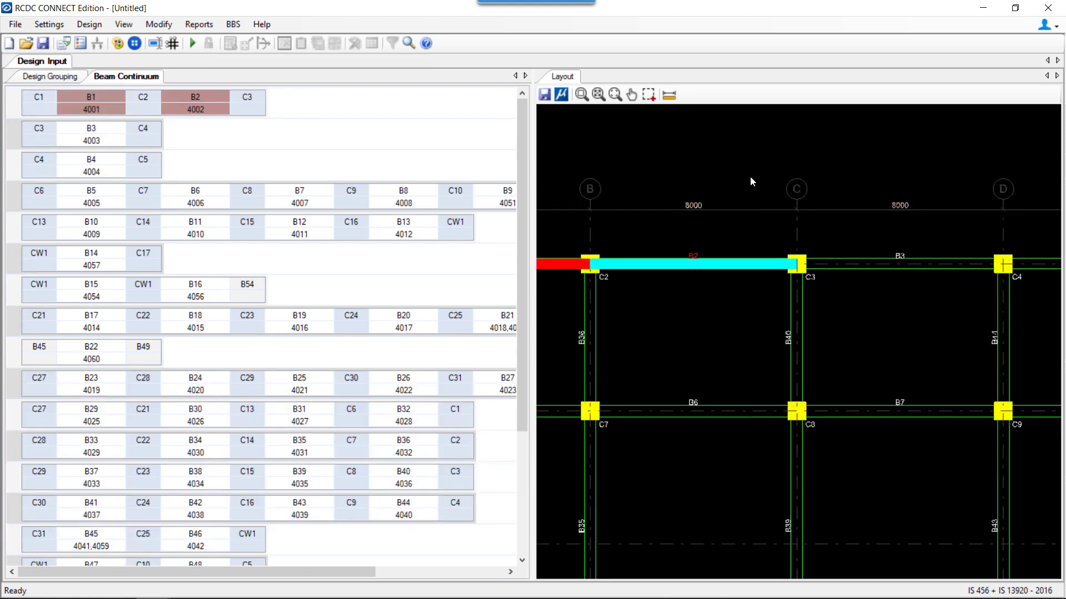
{"action": "left_click", "coordinate": [867, 272]}
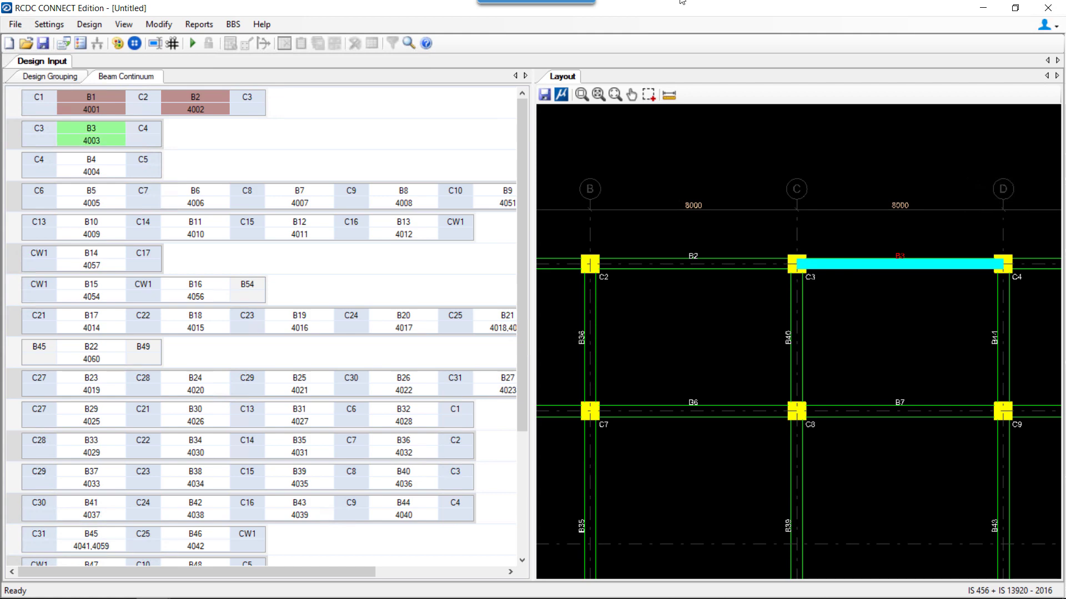
{"action": "right_click", "coordinate": [101, 132]}
{"action": "left_click", "coordinate": [151, 152]}
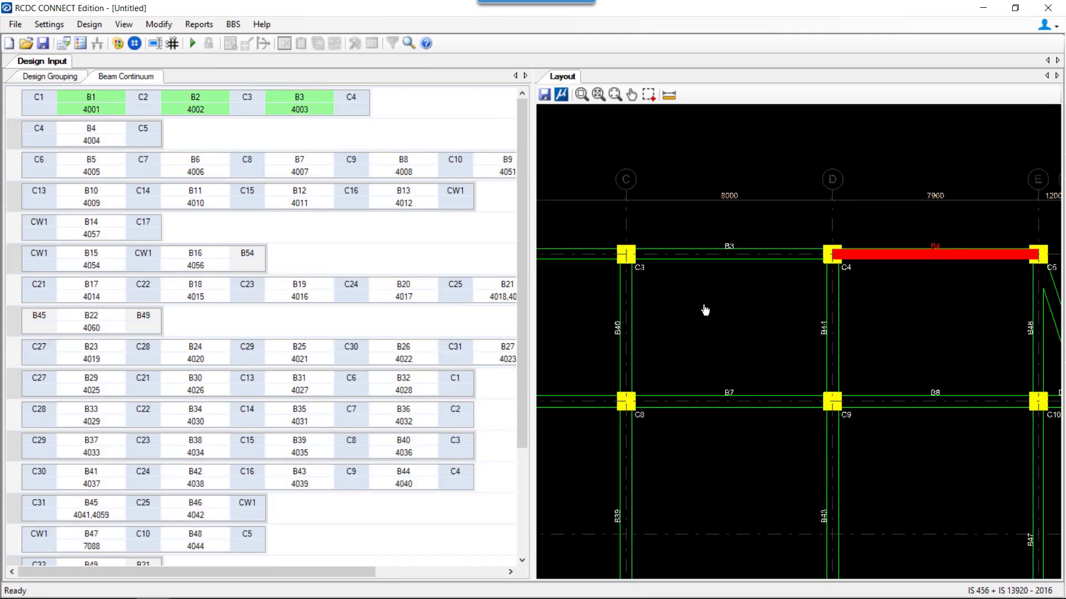
Mark the B1–B3 beam as the selected group and merge beam B4 into it up to column C5
{"action": "left_click", "coordinate": [648, 251]}
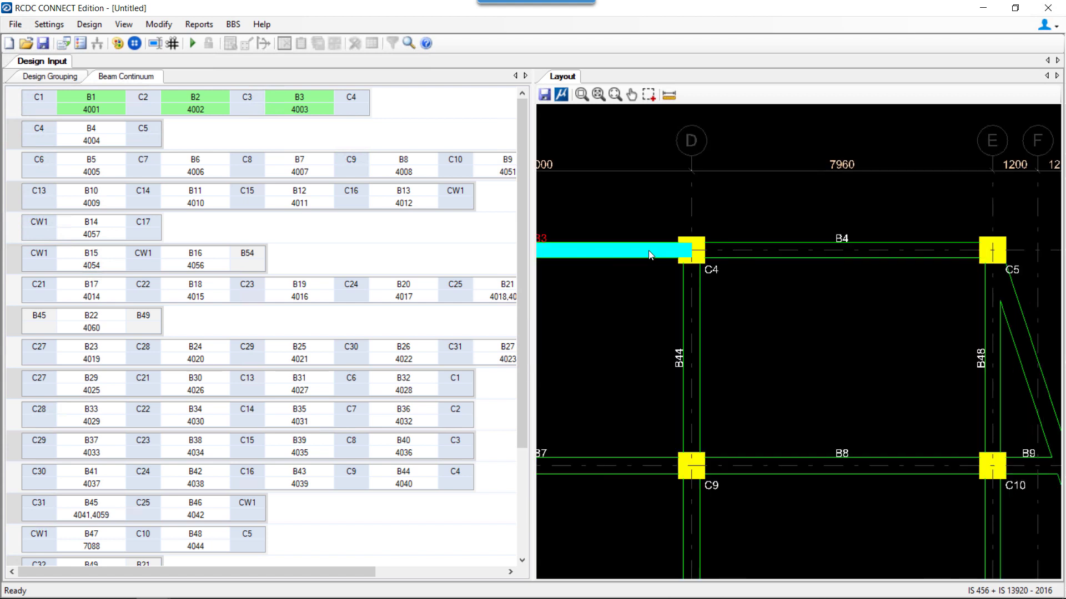
{"action": "right_click", "coordinate": [300, 99]}
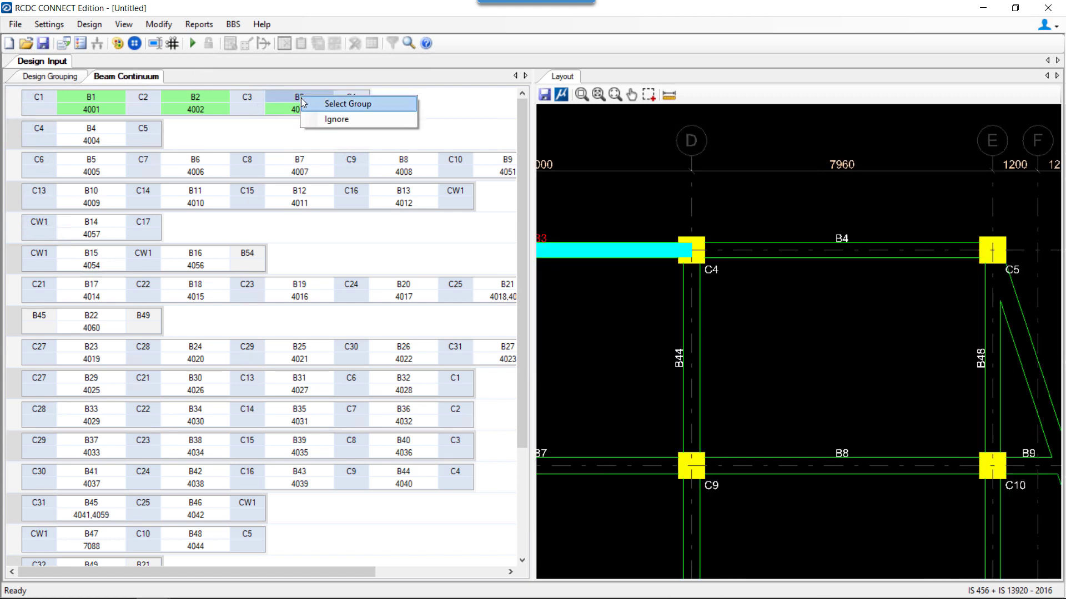
{"action": "left_click", "coordinate": [343, 102]}
{"action": "left_click", "coordinate": [794, 249]}
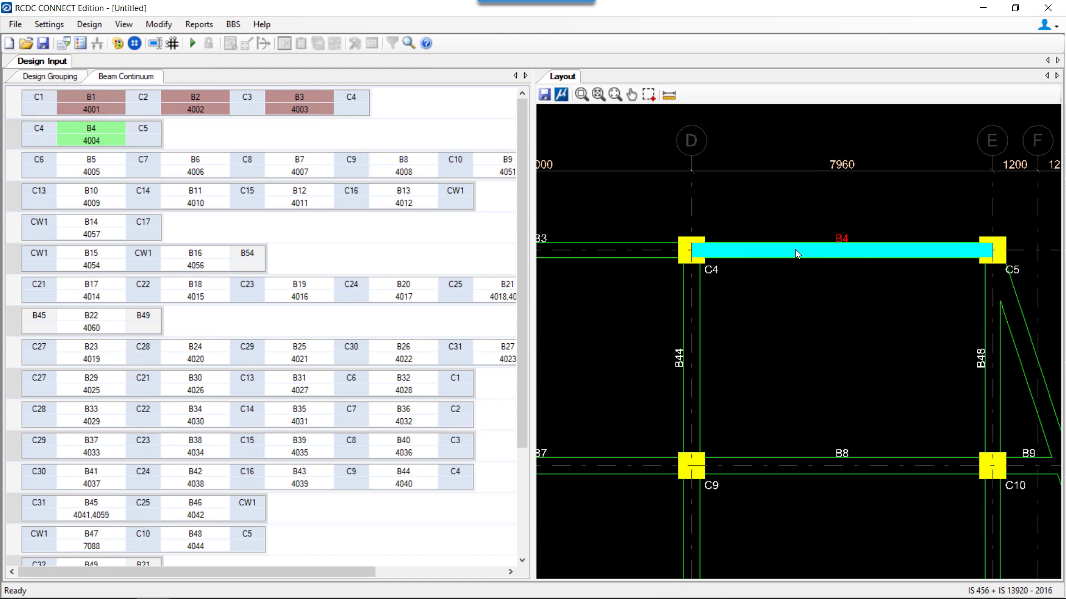
{"action": "right_click", "coordinate": [795, 250]}
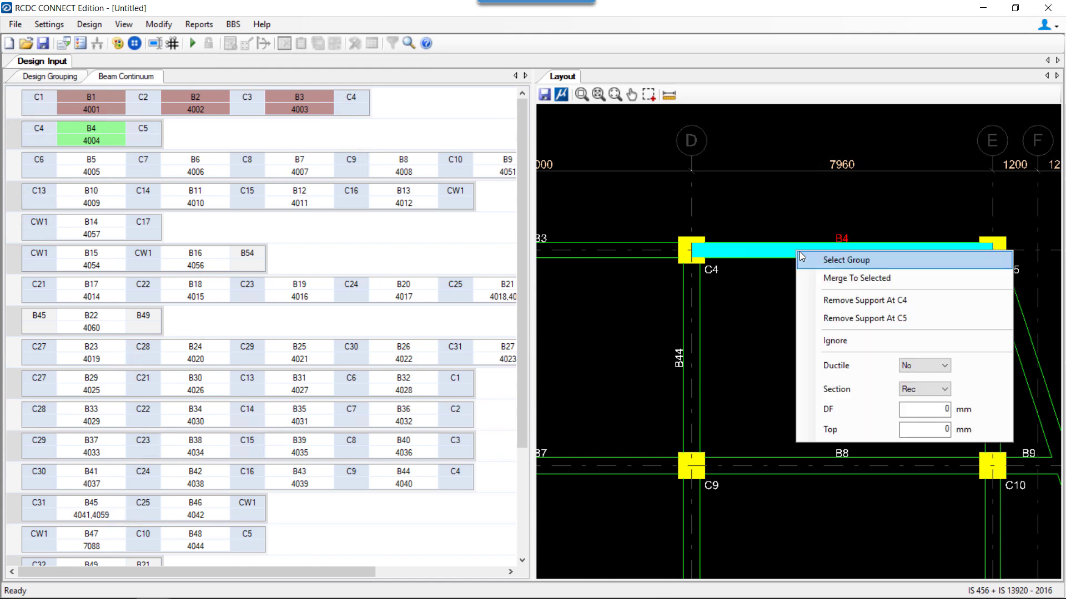
{"action": "left_click", "coordinate": [855, 281]}
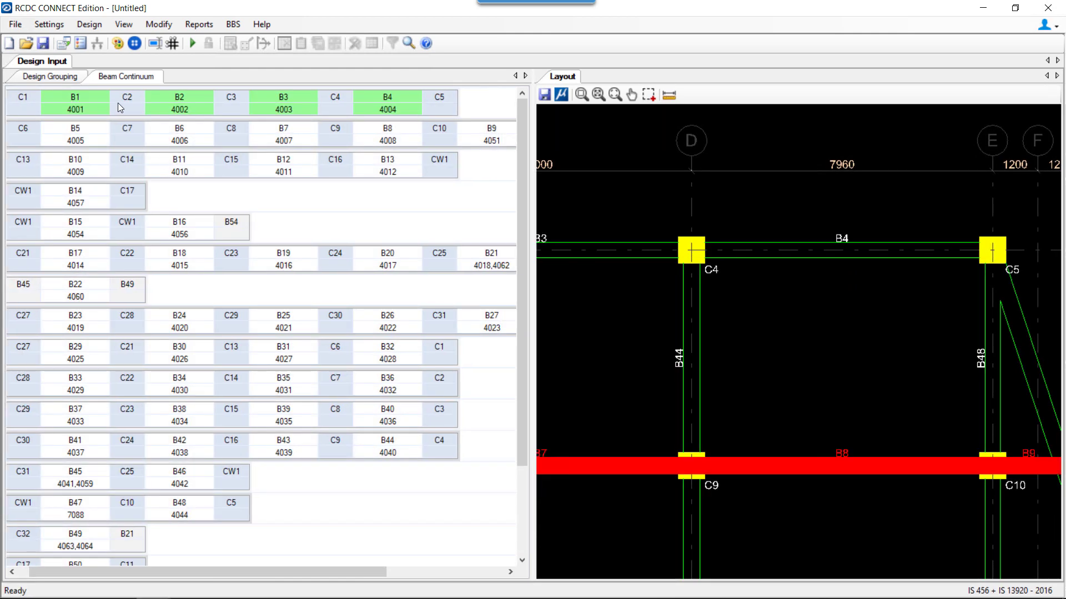
Highlight the merged B1–B4 beam in the layout and examine its run along the upper grid line
{"action": "scroll", "coordinate": [765, 274], "scroll_direction": "down", "scroll_amount": 4}
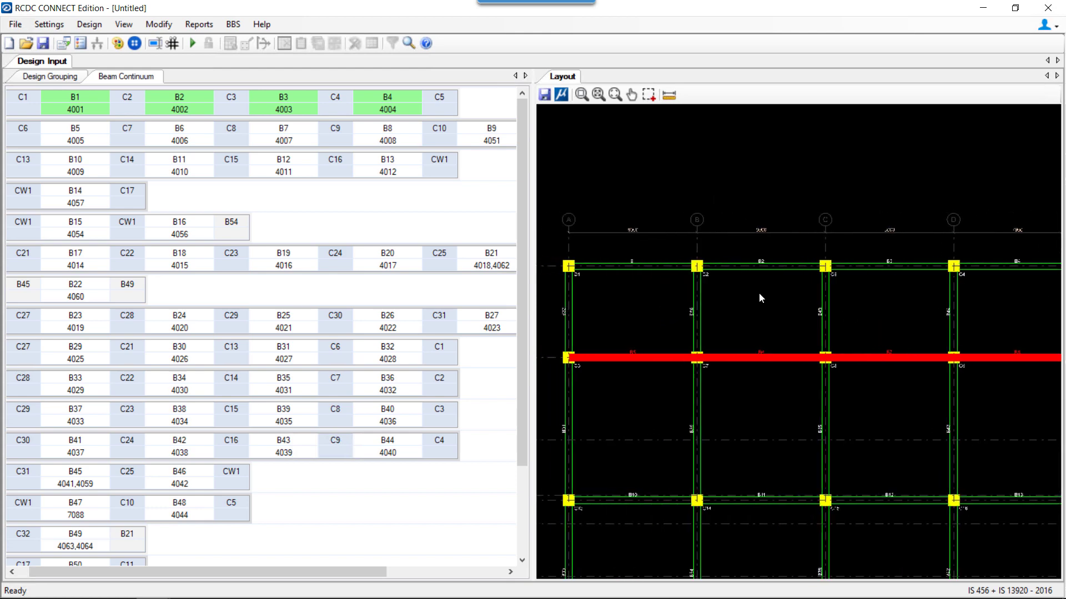
{"action": "scroll", "coordinate": [609, 278], "scroll_direction": "up", "scroll_amount": 4}
{"action": "left_click", "coordinate": [626, 256]}
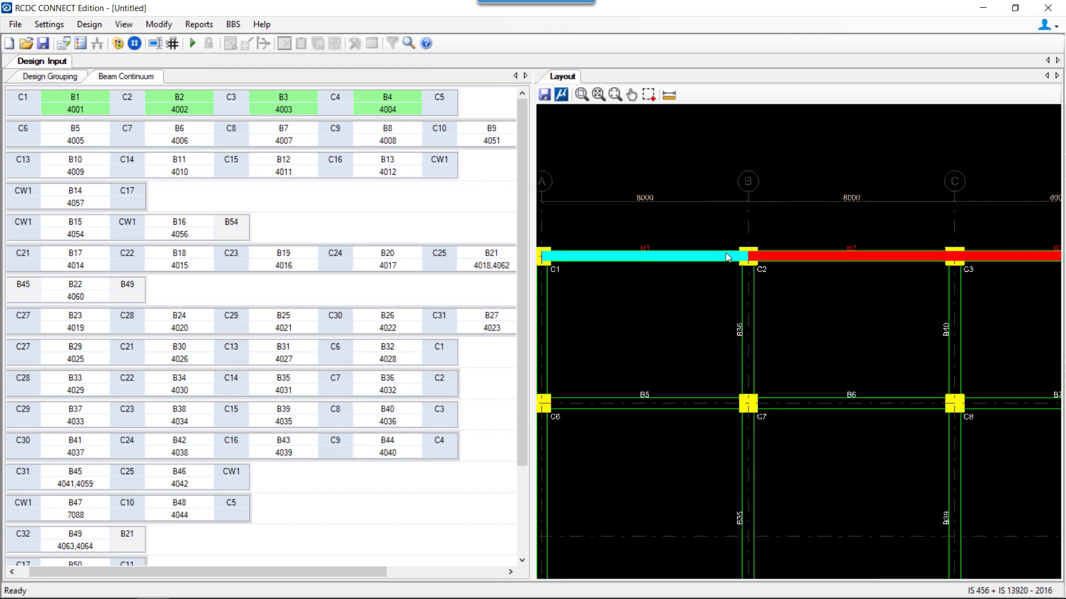
{"action": "scroll", "coordinate": [679, 264], "scroll_direction": "down", "scroll_amount": 1}
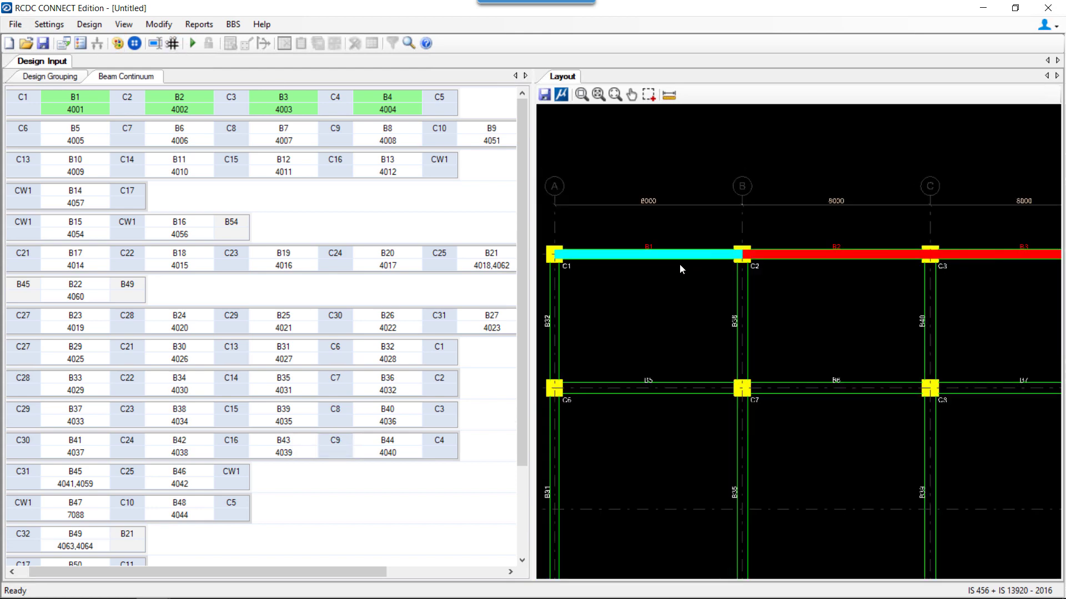
{"action": "scroll", "coordinate": [949, 268], "scroll_direction": "down", "scroll_amount": 1}
{"action": "scroll", "coordinate": [931, 267], "scroll_direction": "down", "scroll_amount": 1}
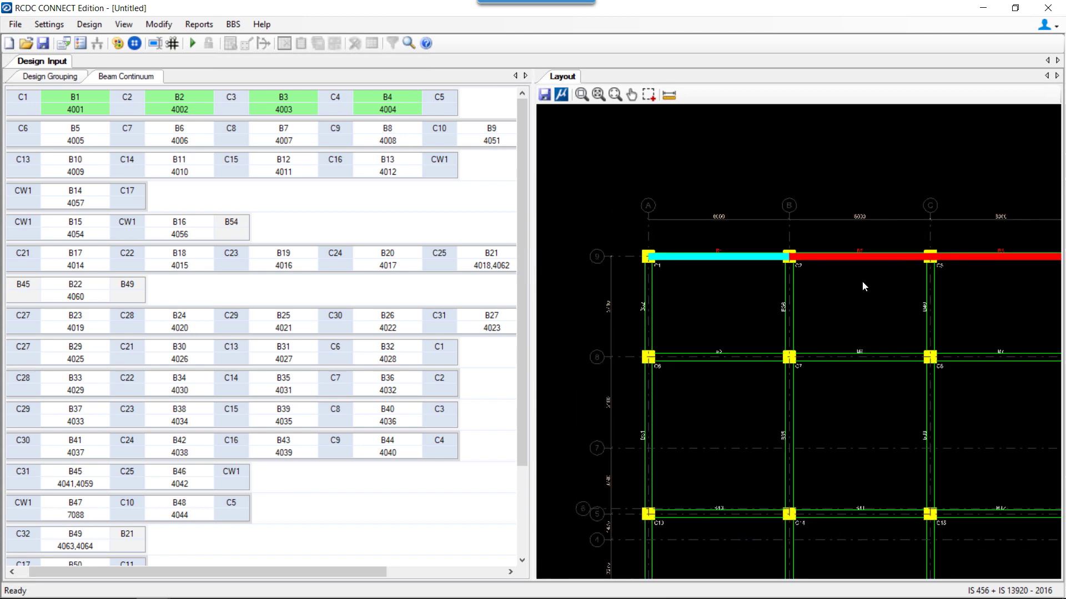
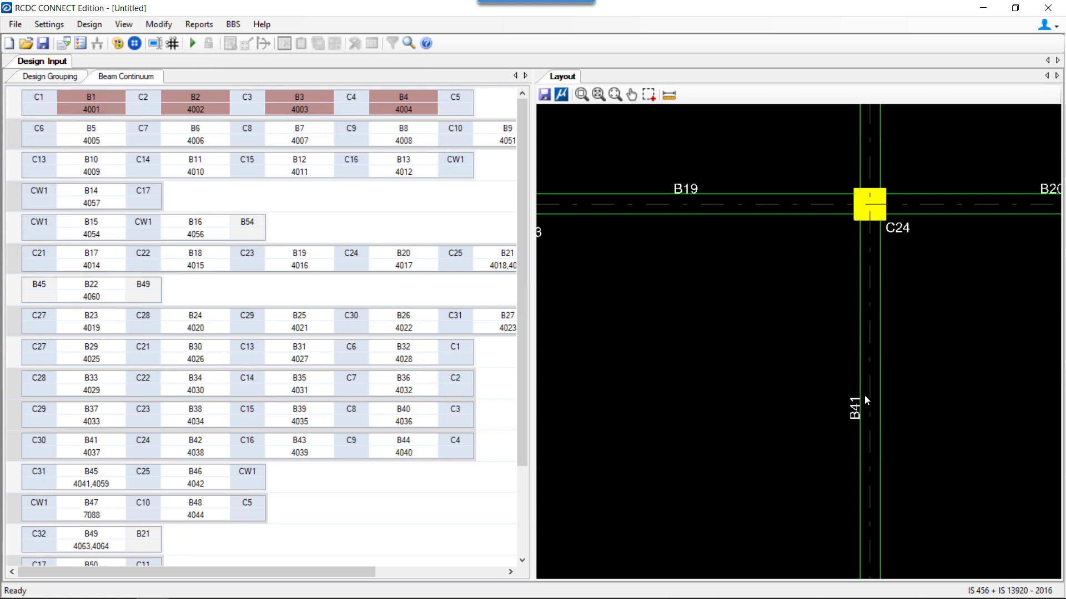
Show the whole floor layout and highlight the grouped beam lines B33–B36, B37–B40 and B41–B44
{"action": "scroll", "coordinate": [864, 395], "scroll_direction": "down", "scroll_amount": 5}
{"action": "left_click_drag", "start_coordinate": [848, 424], "coordinate": [847, 423]}
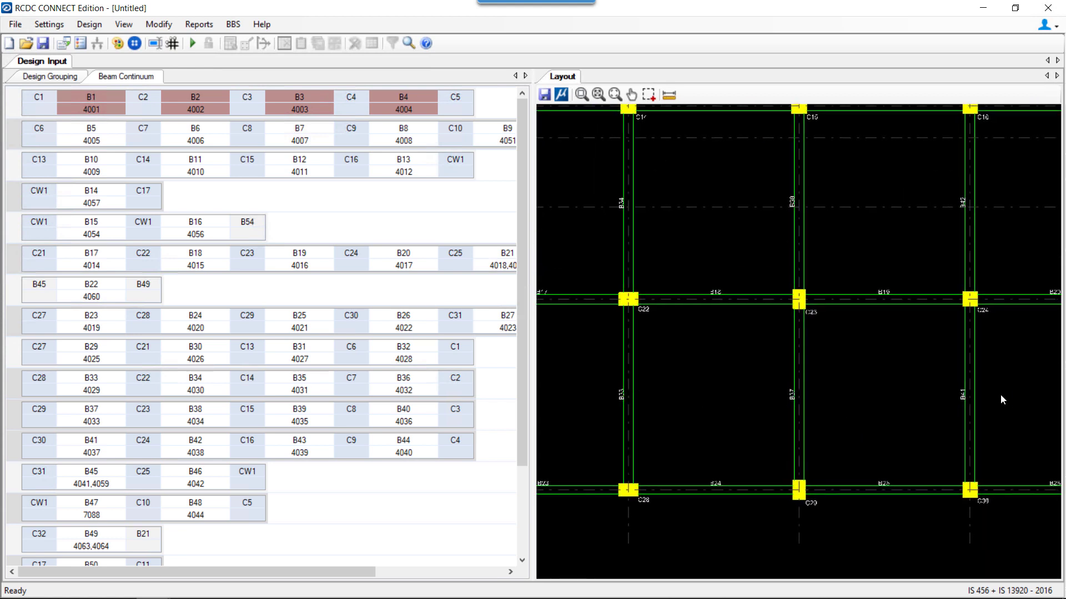
{"action": "scroll", "coordinate": [868, 382], "scroll_direction": "down", "scroll_amount": 1}
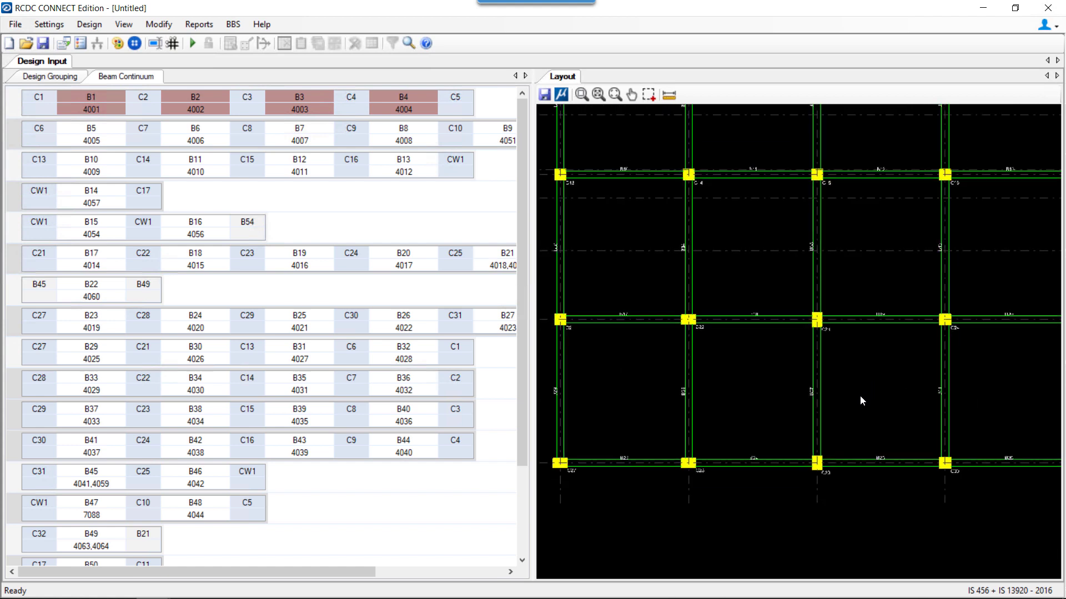
{"action": "scroll", "coordinate": [853, 379], "scroll_direction": "down", "scroll_amount": 2}
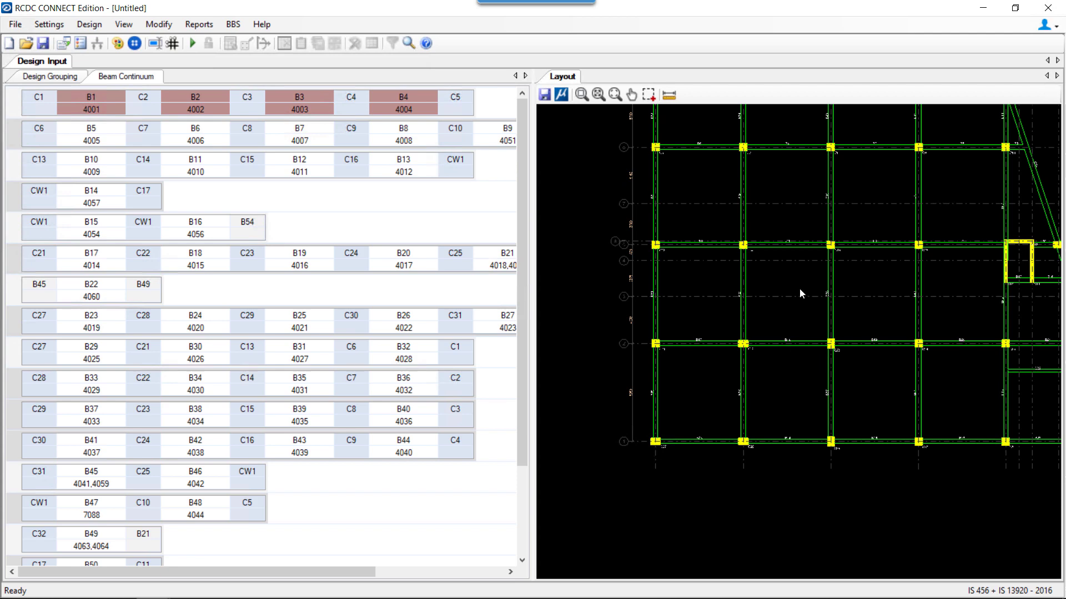
{"action": "scroll", "coordinate": [799, 288], "scroll_direction": "down", "scroll_amount": 4}
{"action": "left_click", "coordinate": [715, 253]}
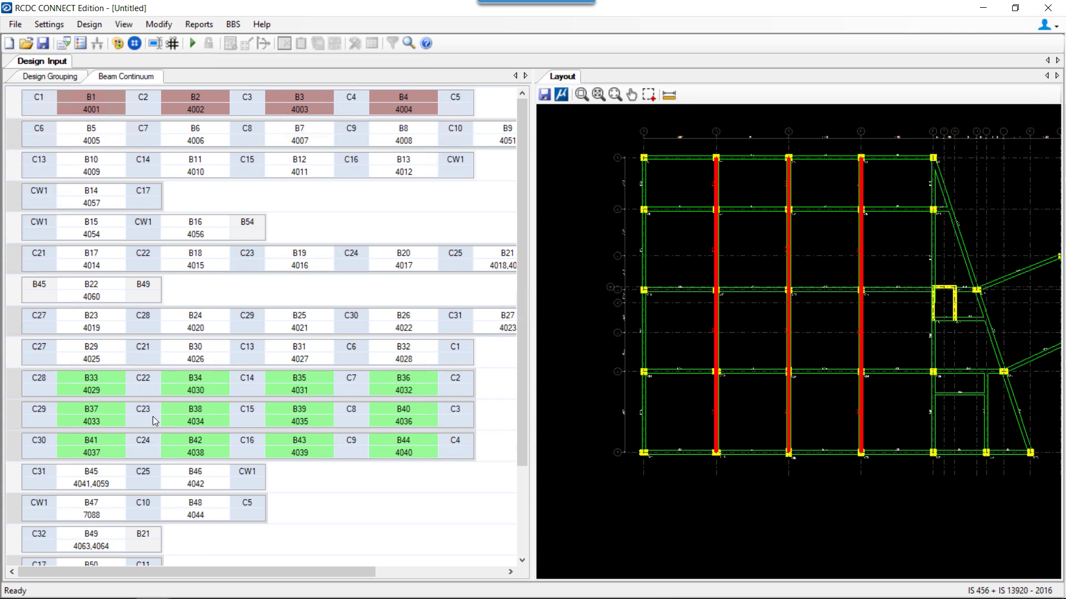
Examine the three highlighted beam lines up close, comparing their spans and supports around beams B35, B39 and B43
{"action": "scroll", "coordinate": [728, 277], "scroll_direction": "up", "scroll_amount": 2}
{"action": "scroll", "coordinate": [729, 278], "scroll_direction": "down", "scroll_amount": 1}
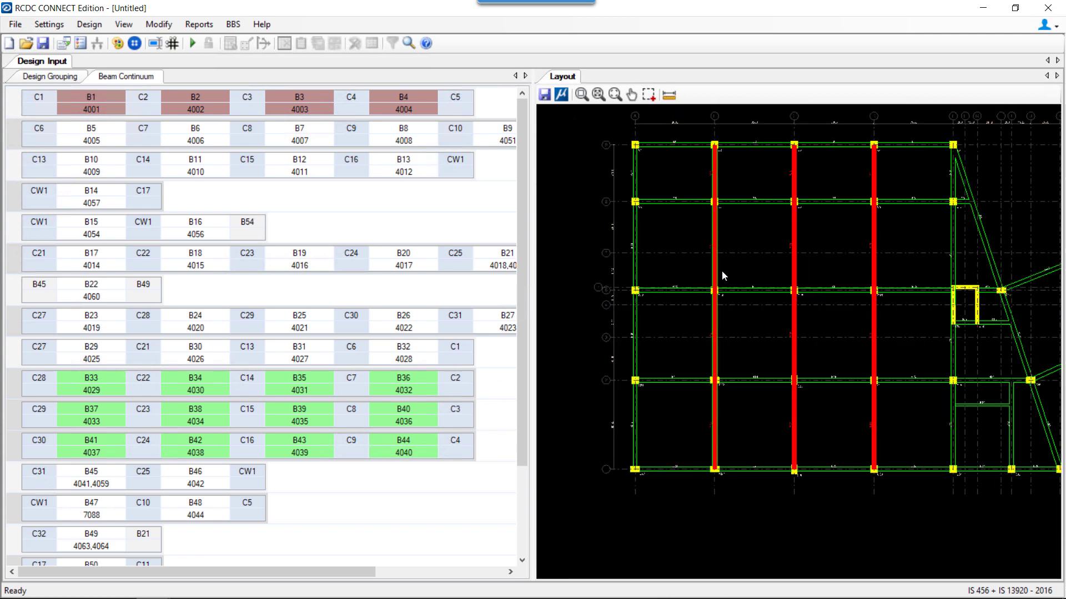
{"action": "scroll", "coordinate": [729, 420], "scroll_direction": "up", "scroll_amount": 2}
{"action": "scroll", "coordinate": [715, 422], "scroll_direction": "up", "scroll_amount": 1}
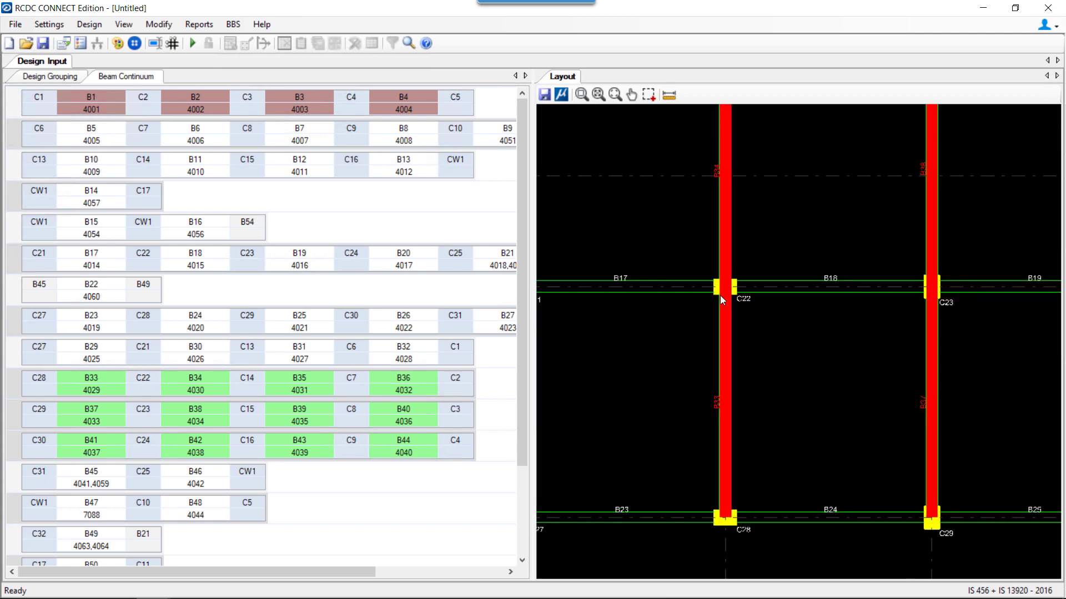
{"action": "scroll", "coordinate": [720, 295], "scroll_direction": "down", "scroll_amount": 1}
{"action": "scroll", "coordinate": [722, 378], "scroll_direction": "down", "scroll_amount": 2}
{"action": "scroll", "coordinate": [671, 233], "scroll_direction": "up", "scroll_amount": 4}
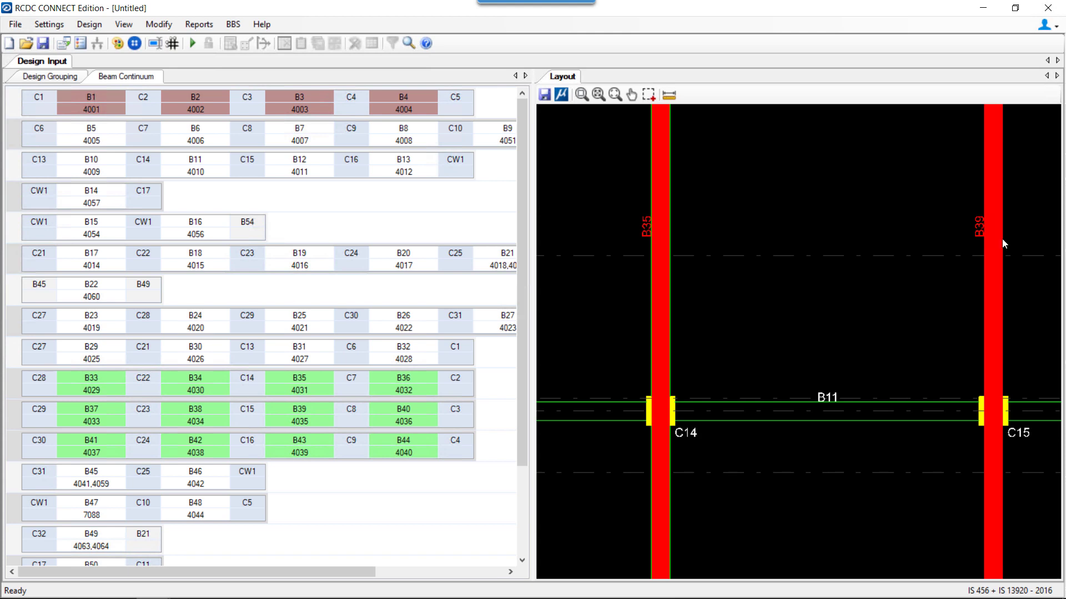
{"action": "middle_click_drag", "start_coordinate": [847, 272], "coordinate": [564, 290]}
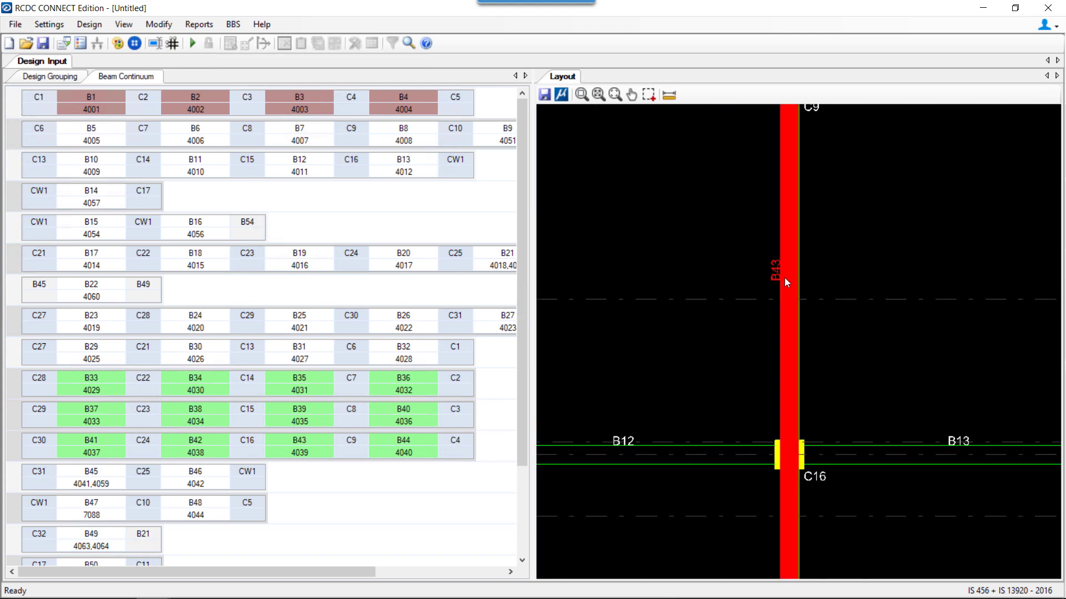
{"action": "scroll", "coordinate": [794, 282], "scroll_direction": "down", "scroll_amount": 3}
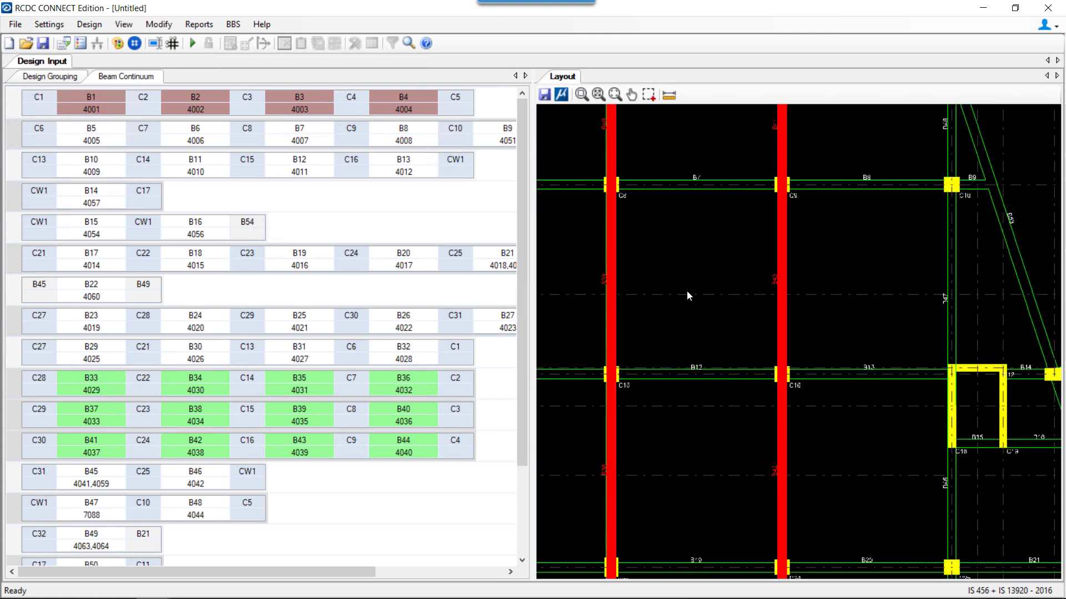
{"action": "middle_click_drag", "start_coordinate": [687, 296], "coordinate": [758, 297]}
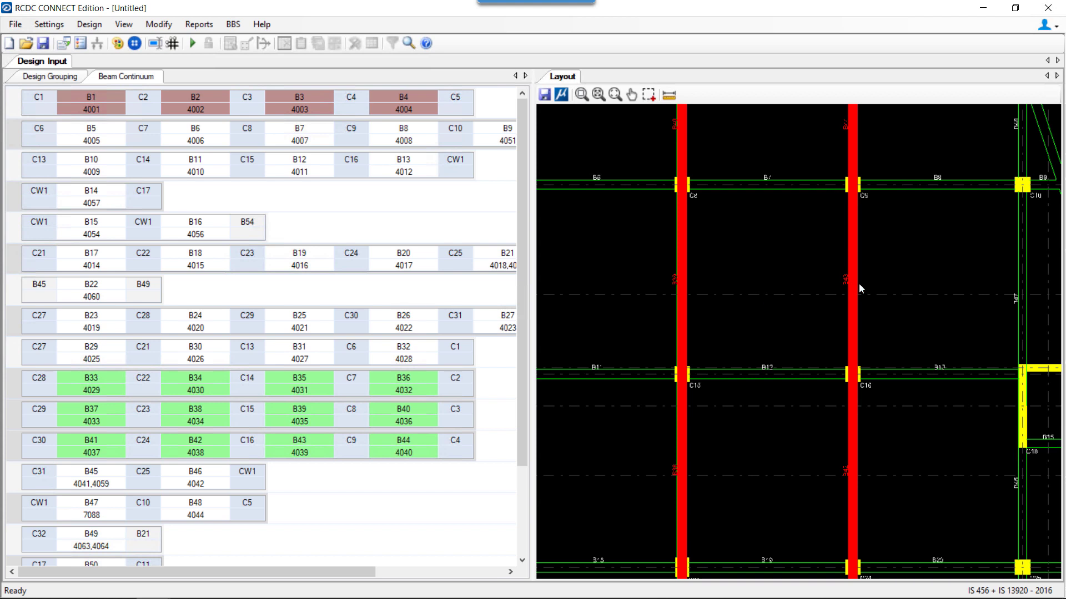
{"action": "scroll", "coordinate": [855, 278], "scroll_direction": "up", "scroll_amount": 5}
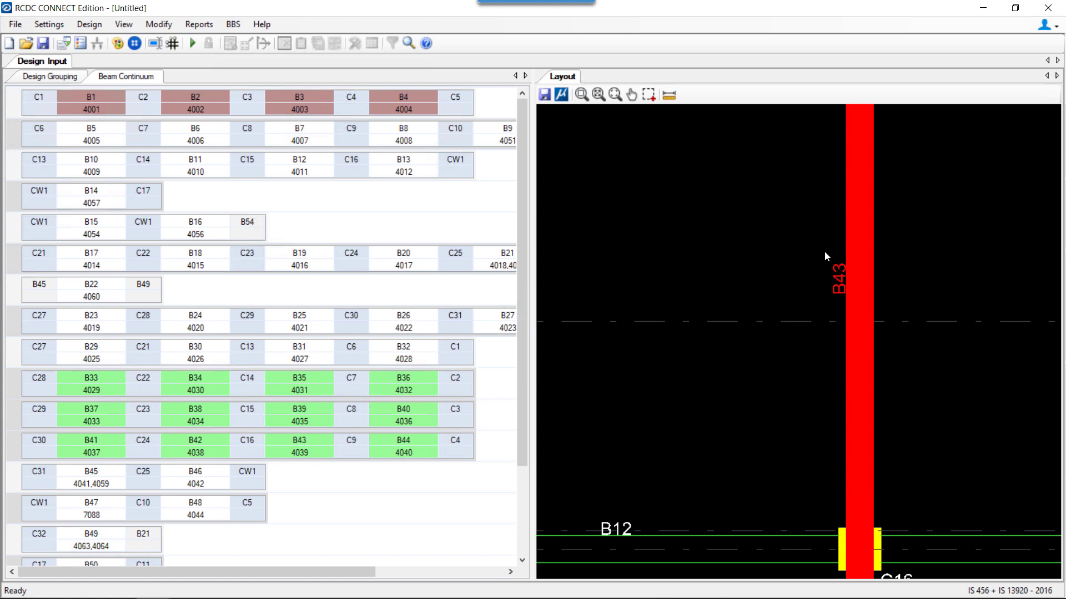
{"action": "scroll", "coordinate": [737, 281], "scroll_direction": "down", "scroll_amount": 4}
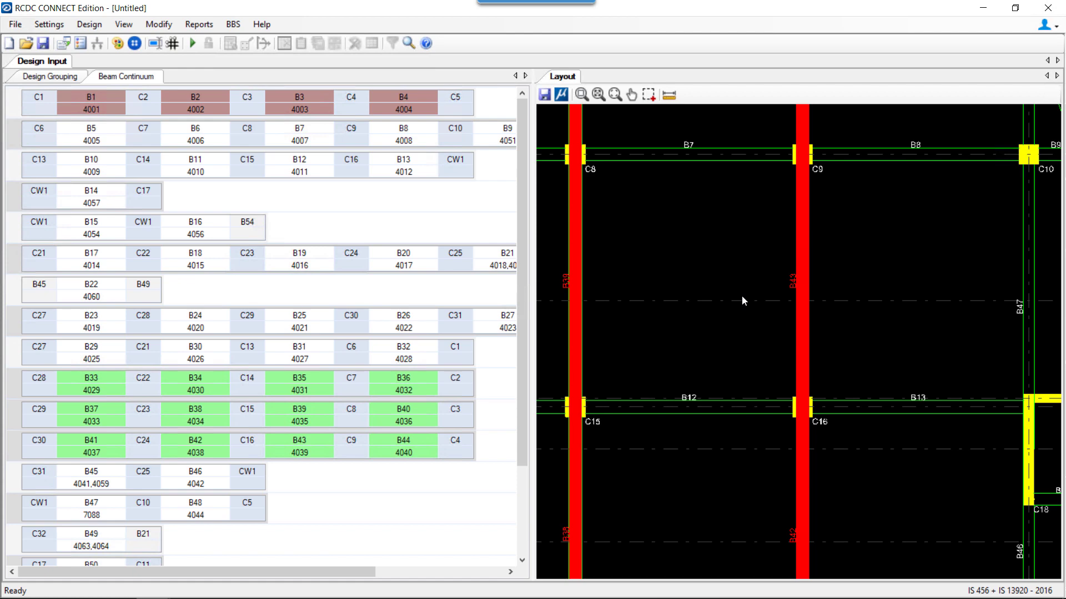
{"action": "scroll", "coordinate": [856, 331], "scroll_direction": "down", "scroll_amount": 3}
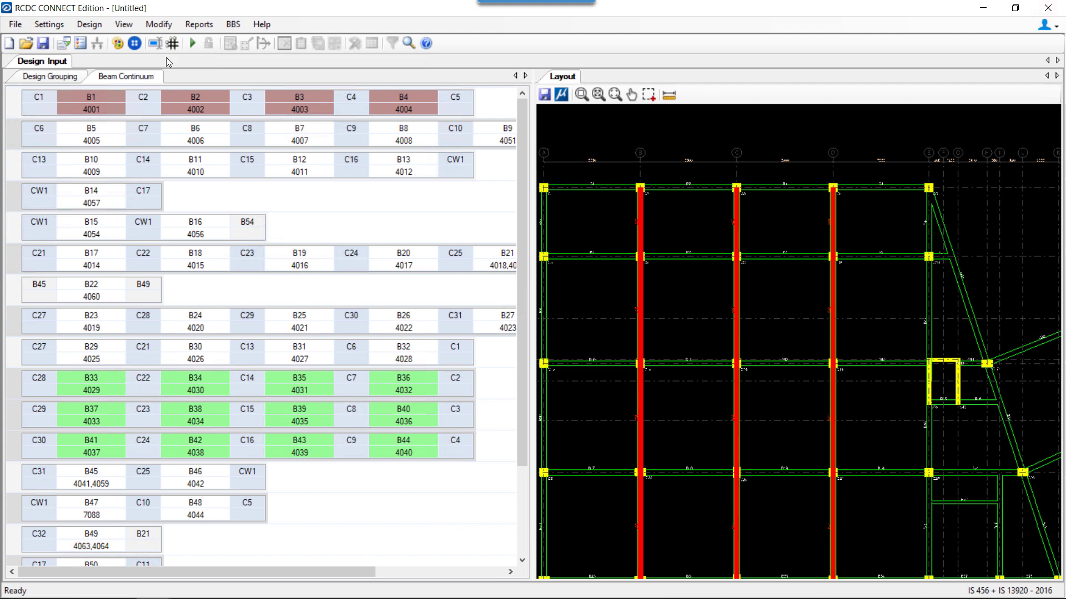
Review which beams belong to group G10 in the Group / Ungroup Beam settings
{"action": "left_click", "coordinate": [157, 25]}
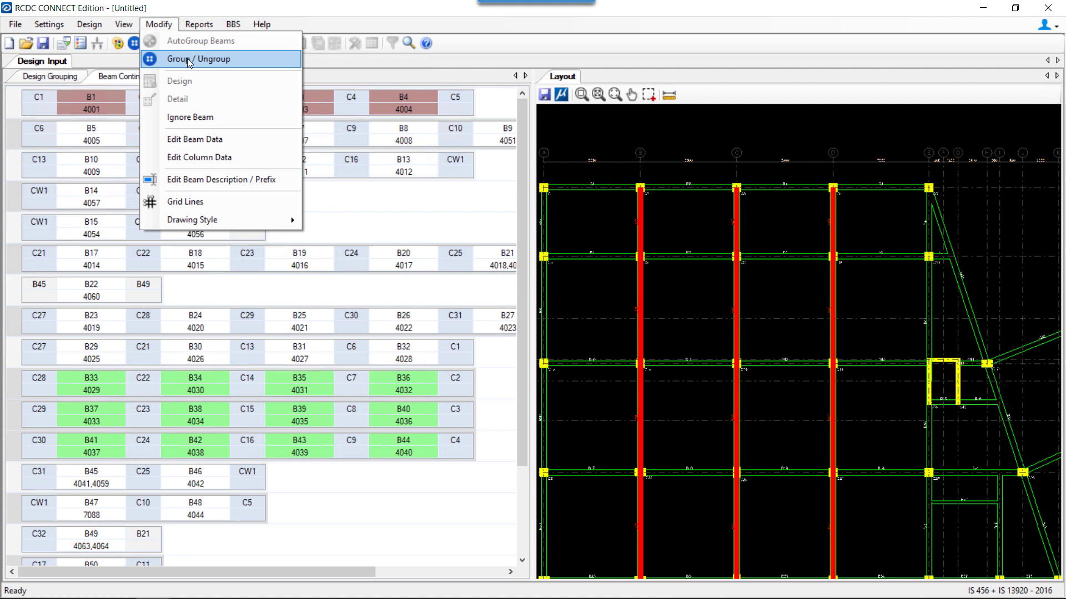
{"action": "left_click", "coordinate": [188, 61]}
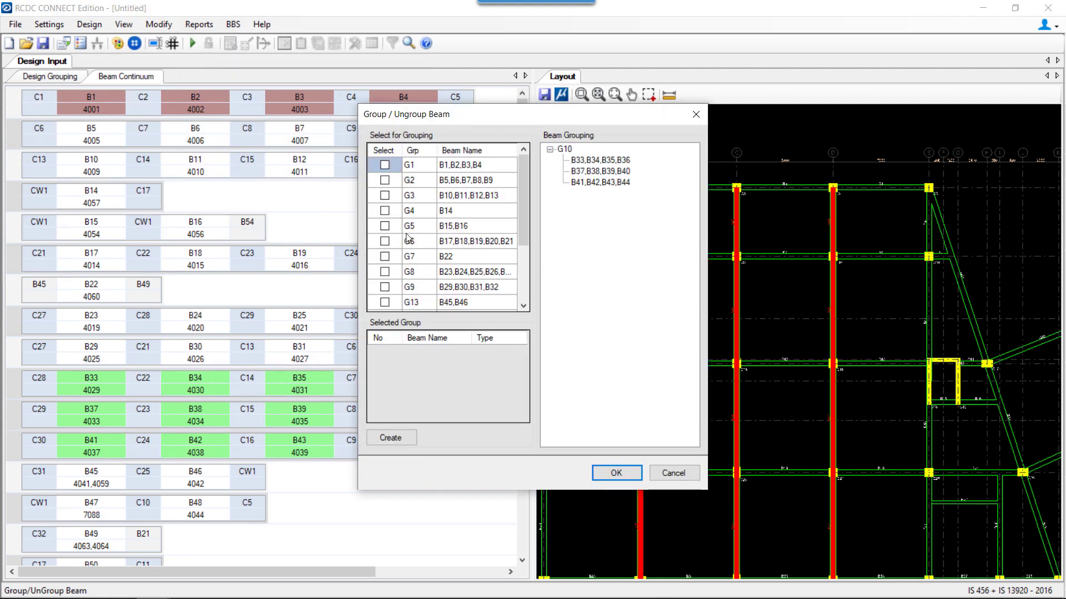
{"action": "key", "text": "Return"}
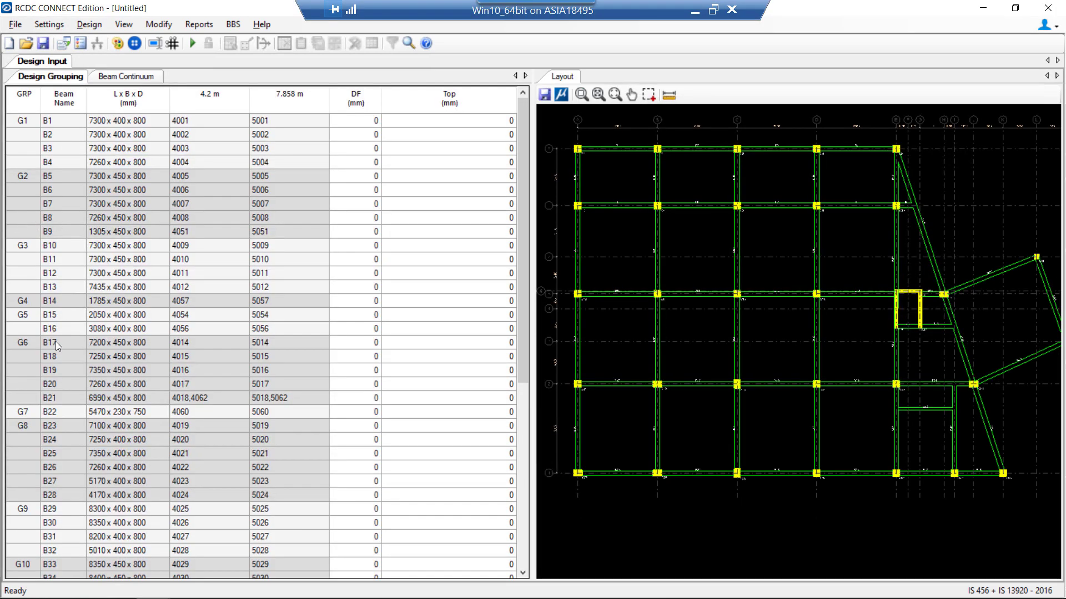
In the general and reinforcement settings, set the ignore-torsion limit to 30 kNm and switch the Ductile Design option
{"action": "left_click", "coordinate": [45, 24]}
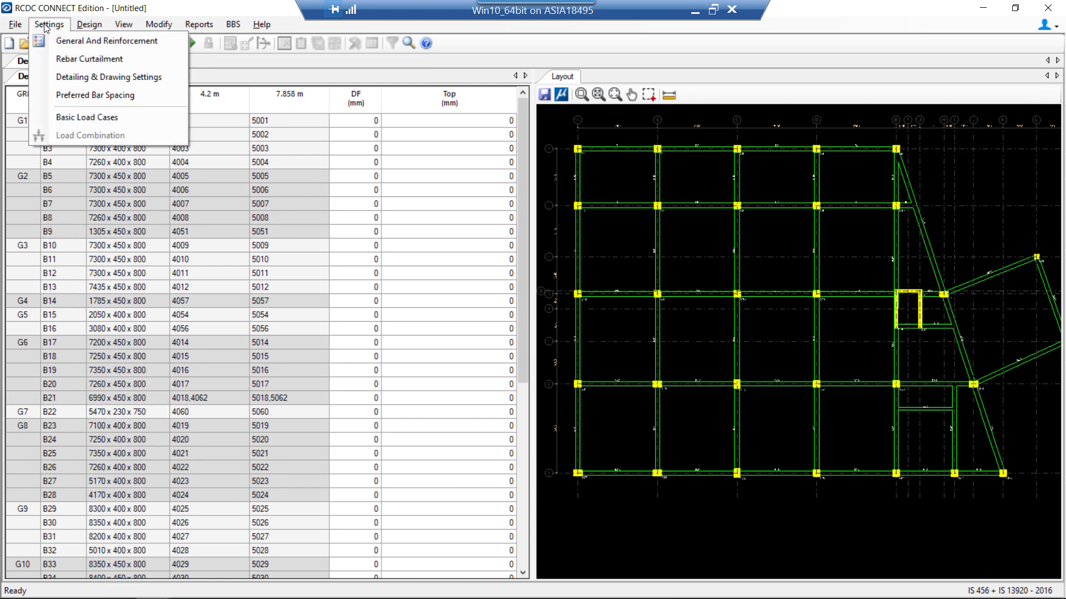
{"action": "left_click", "coordinate": [177, 41]}
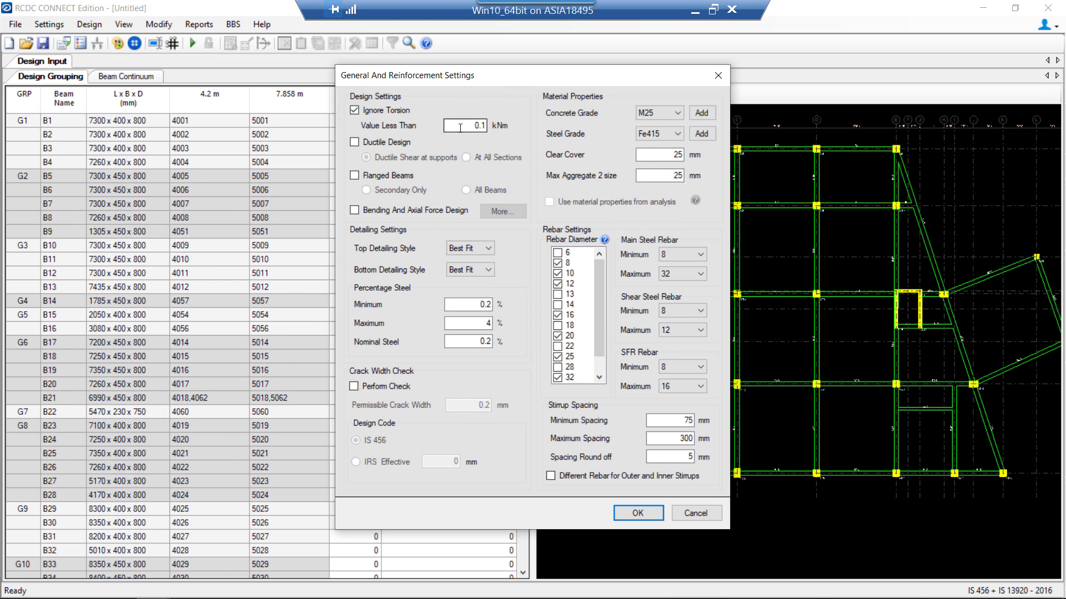
{"action": "left_click_drag", "start_coordinate": [460, 128], "coordinate": [492, 132]}
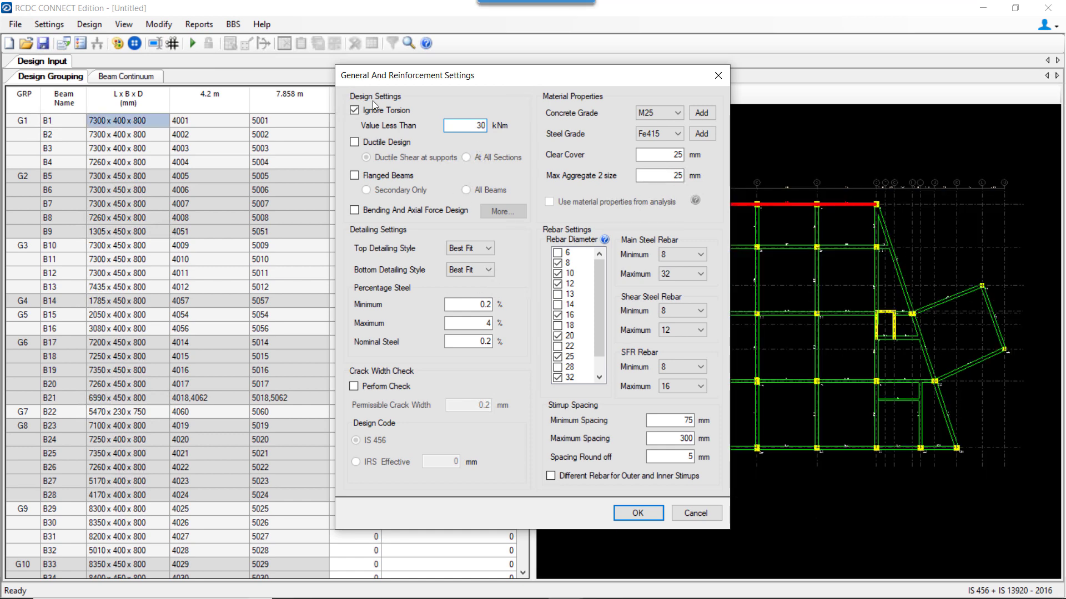
{"action": "left_click", "coordinate": [379, 143]}
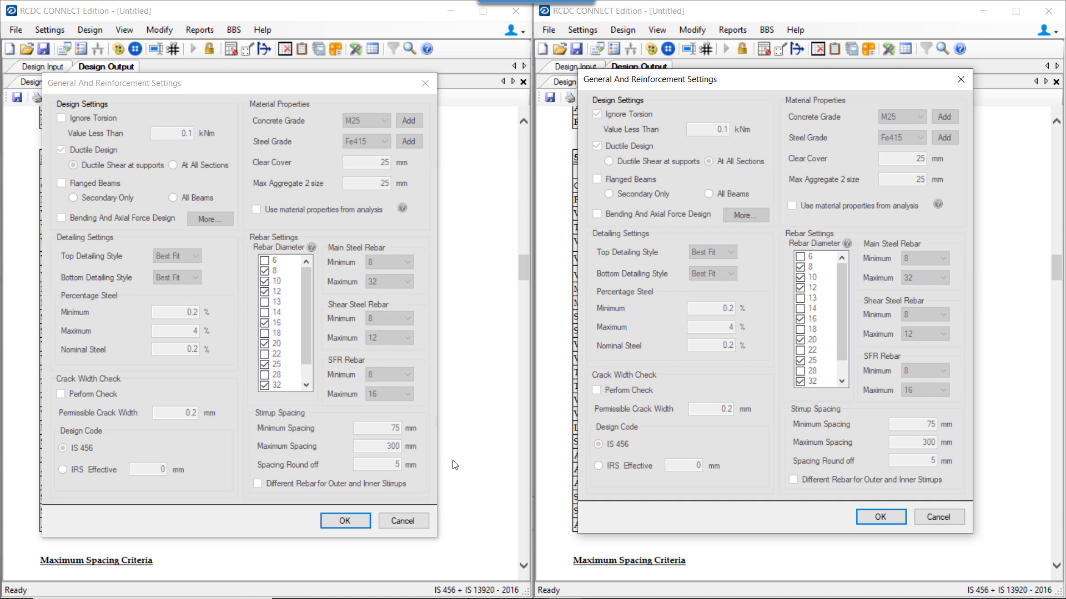
Close the settings of both compared projects and enable Flanged Beams for Secondary Only in the current project's general and reinforcement settings
{"action": "left_click", "coordinate": [412, 521]}
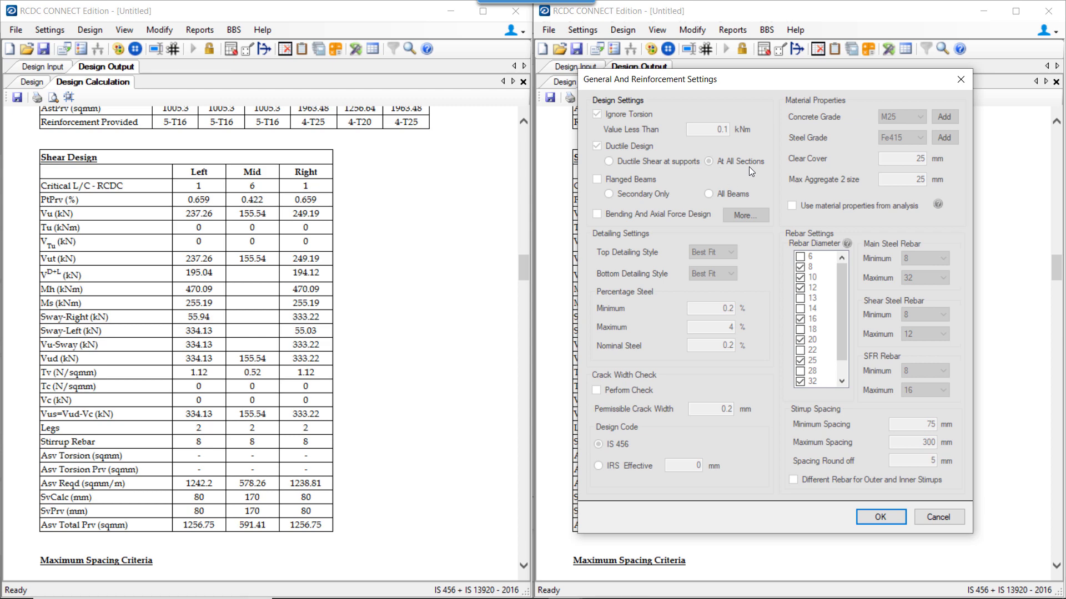
{"action": "left_click", "coordinate": [942, 512]}
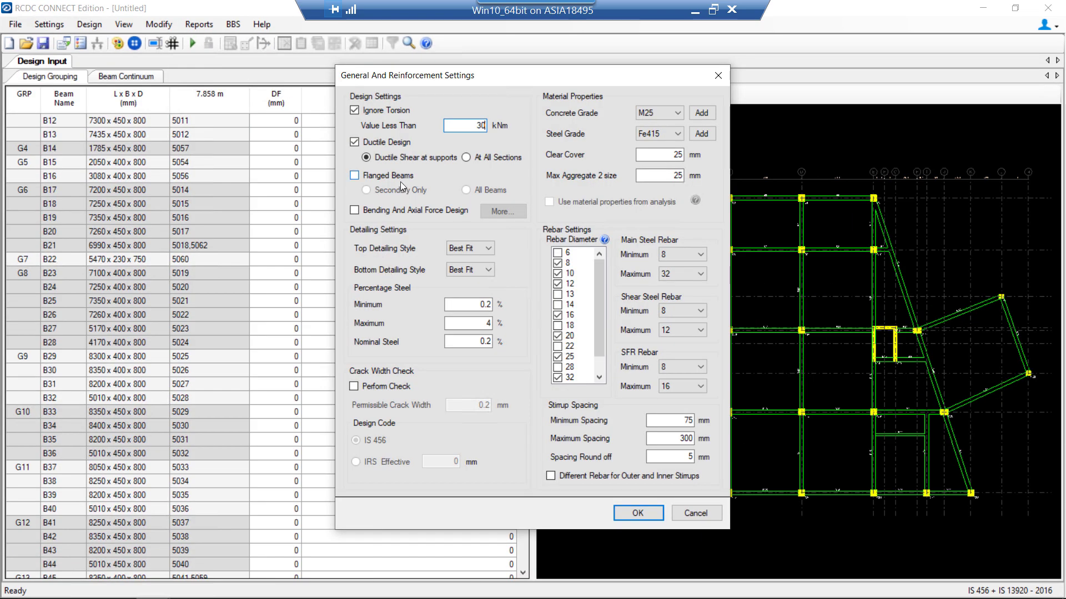
{"action": "left_click", "coordinate": [354, 175]}
{"action": "left_click", "coordinate": [637, 513]}
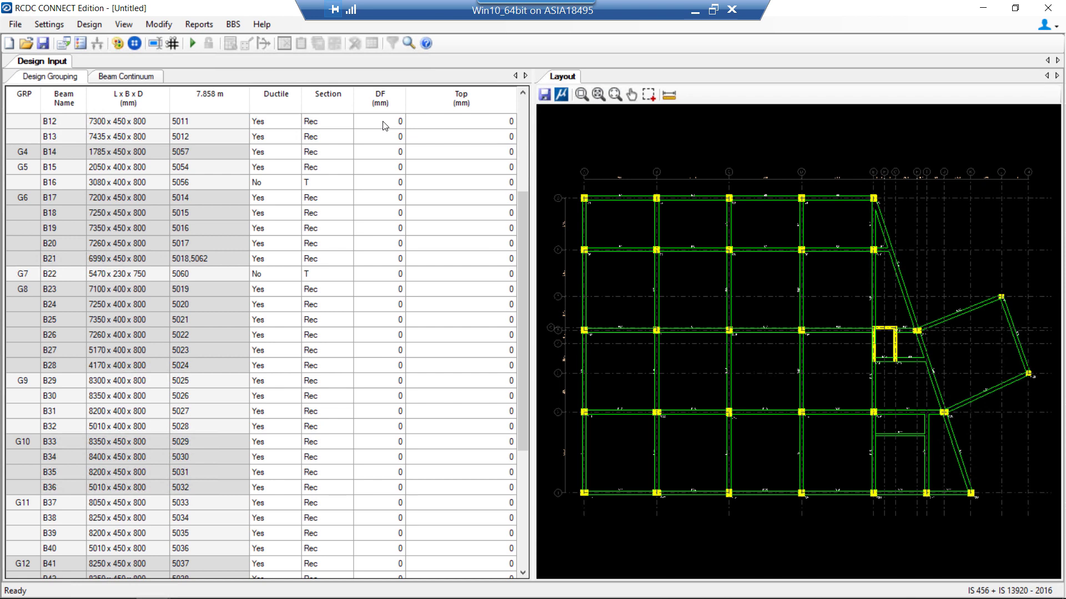
Set the DF flange depth of beam B16 to 100 mm in the Design Grouping table
{"action": "left_click", "coordinate": [383, 121]}
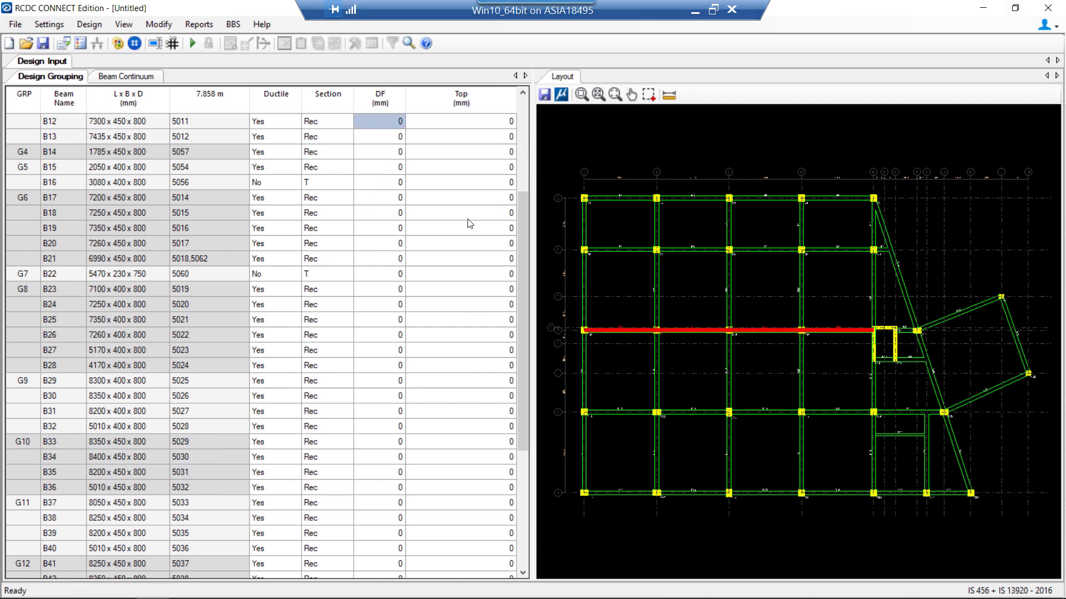
{"action": "left_click", "coordinate": [271, 185]}
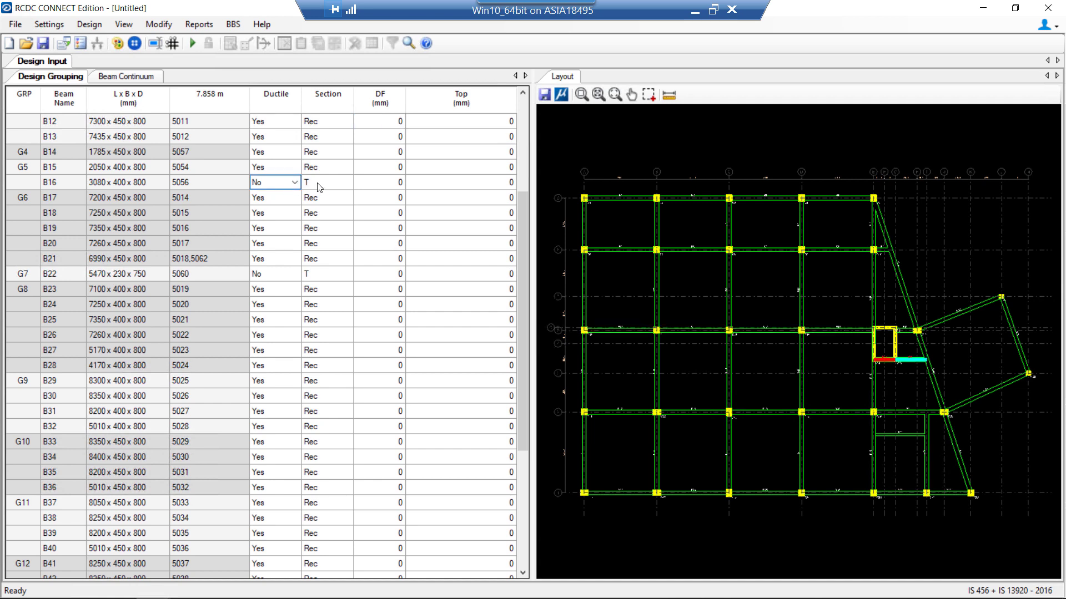
{"action": "left_click", "coordinate": [320, 187]}
{"action": "left_click", "coordinate": [385, 185]}
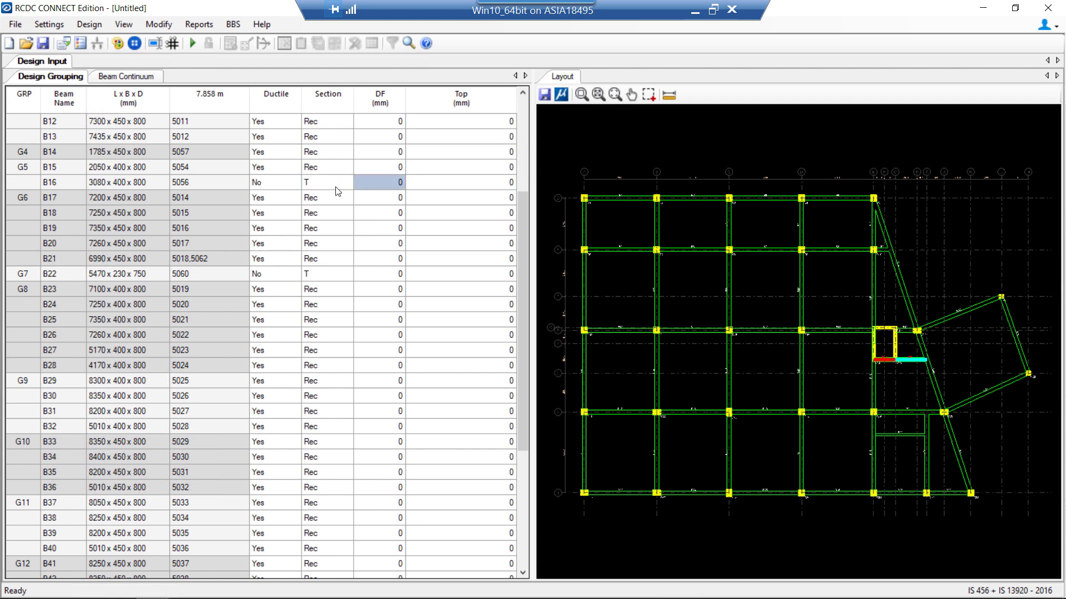
{"action": "left_click", "coordinate": [376, 181]}
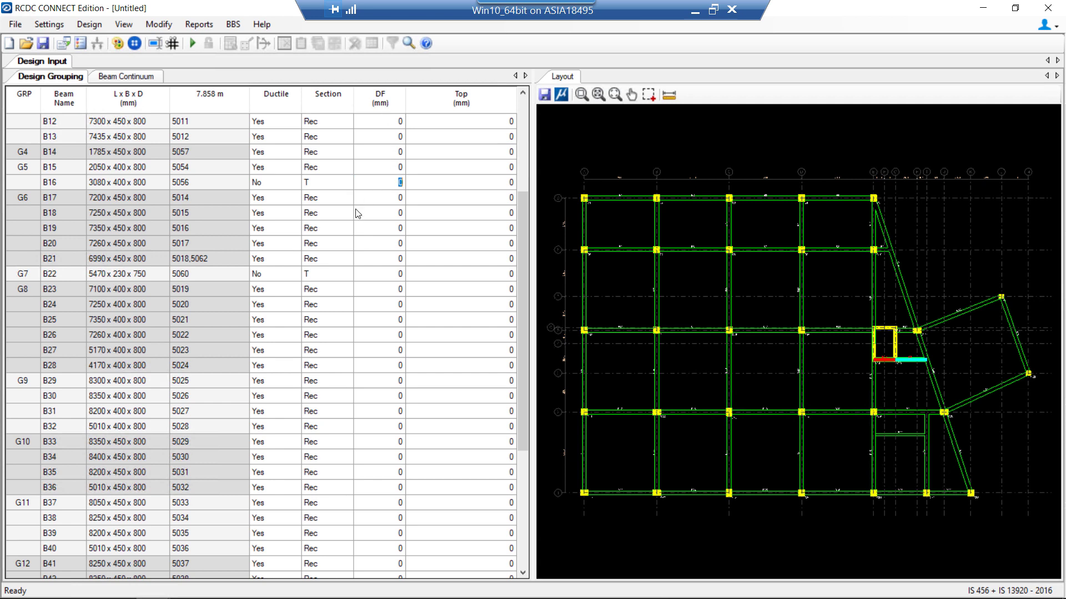
{"action": "type", "text": "100"}
{"action": "key", "text": "Return"}
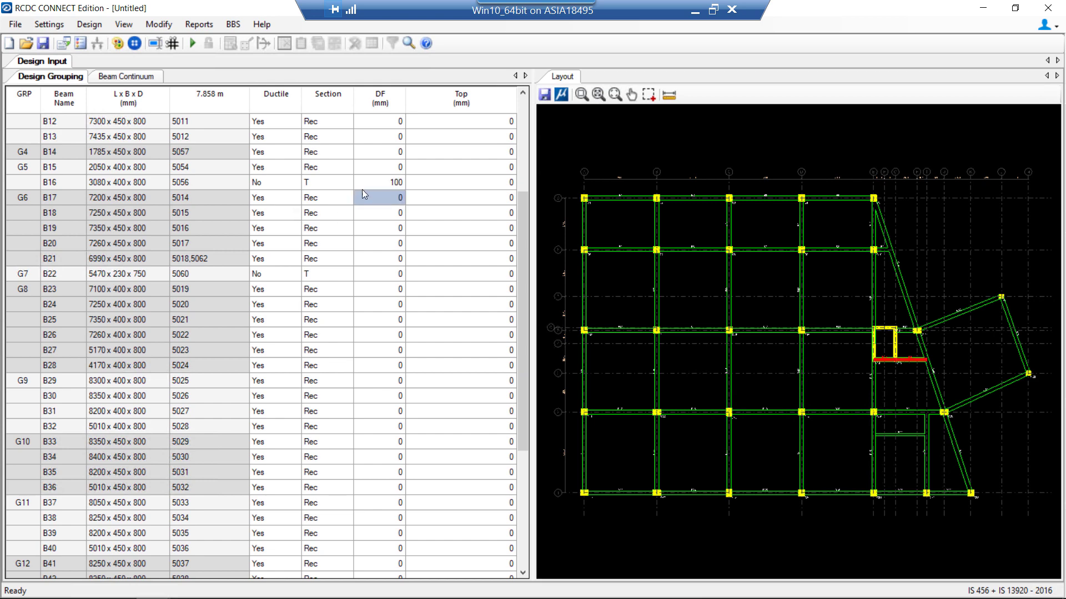
{"action": "left_click", "coordinate": [391, 184]}
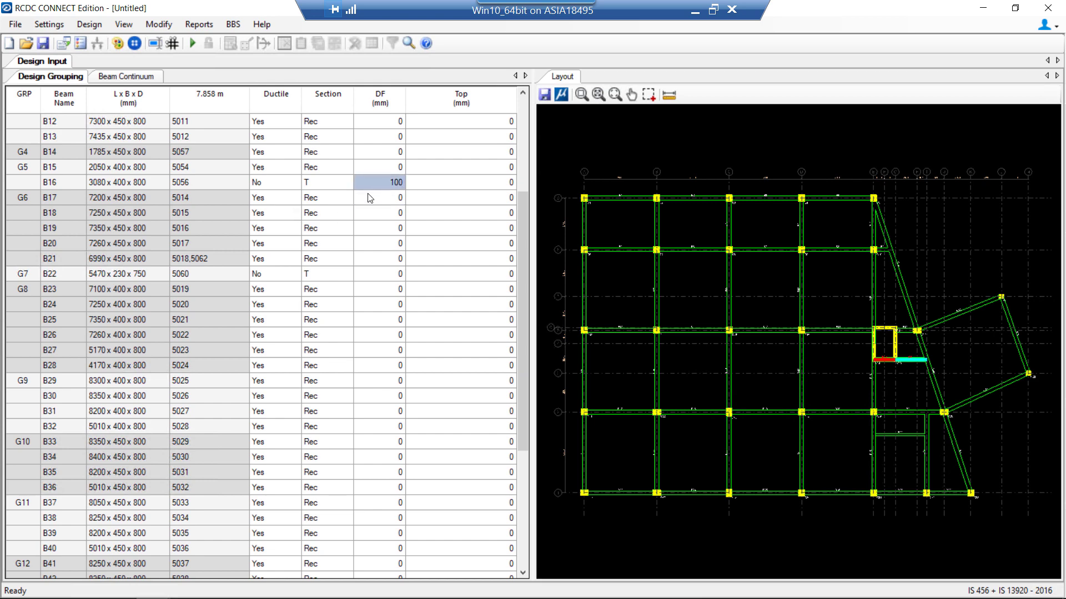
{"action": "left_click", "coordinate": [755, 524]}
{"action": "scroll", "coordinate": [744, 345], "scroll_direction": "up", "scroll_amount": 2}
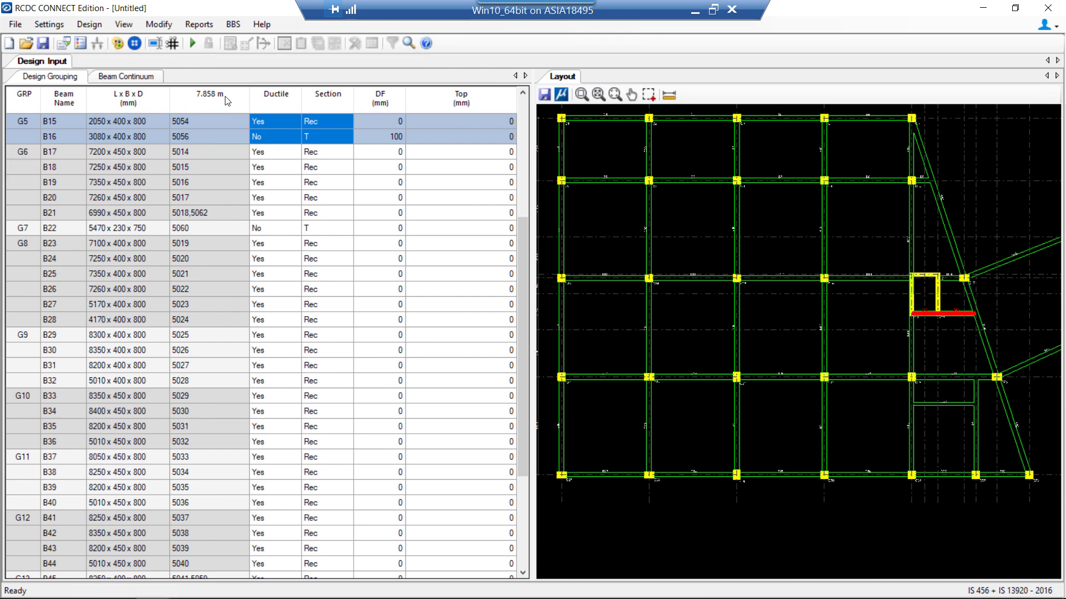
{"action": "scroll", "coordinate": [373, 260], "scroll_direction": "up", "scroll_amount": 3}
{"action": "left_click", "coordinate": [374, 274]}
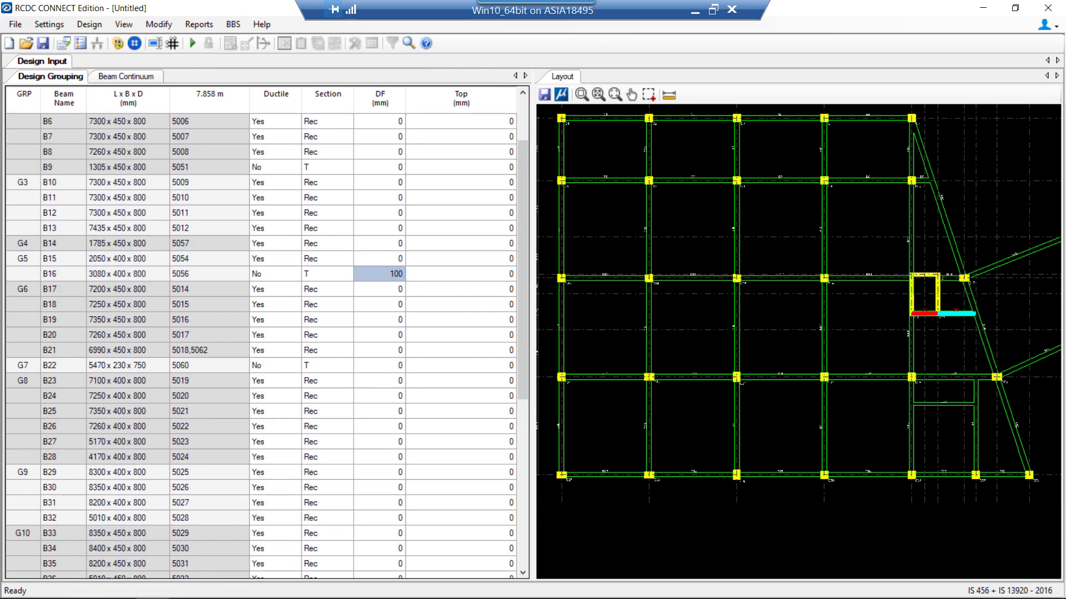
Import the slab data from SLAB AT 7.858M.rcdx in the shared New folder
{"action": "left_click", "coordinate": [21, 27]}
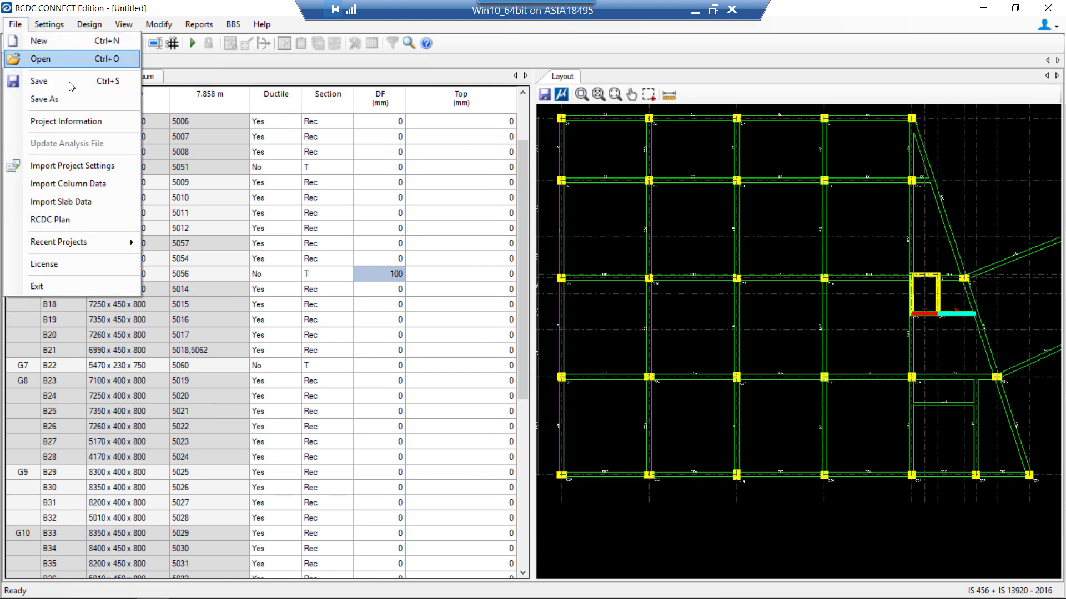
{"action": "left_click", "coordinate": [61, 202]}
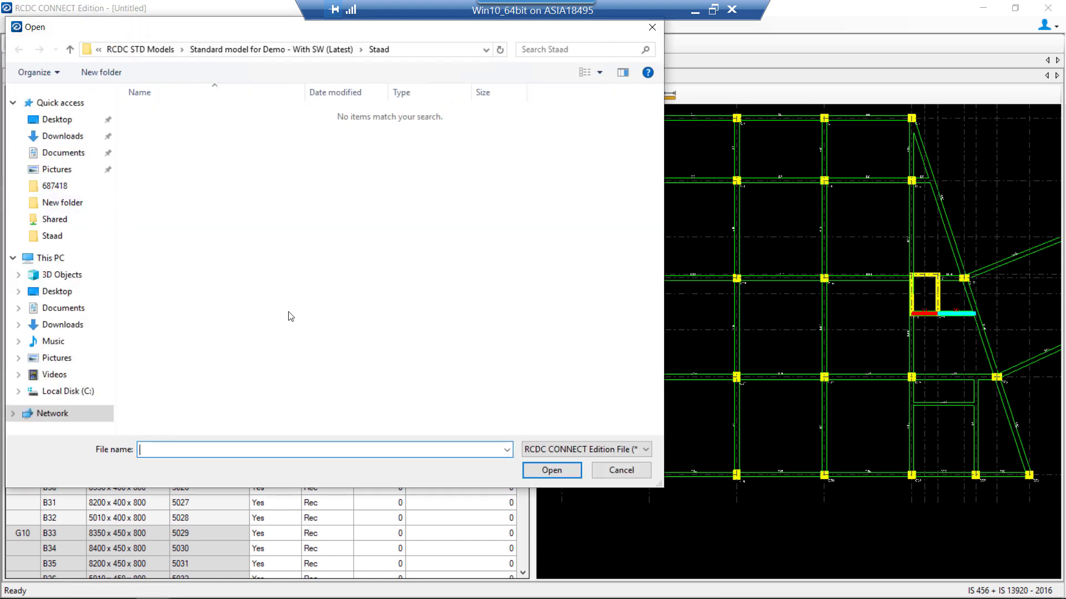
{"action": "left_click", "coordinate": [214, 131]}
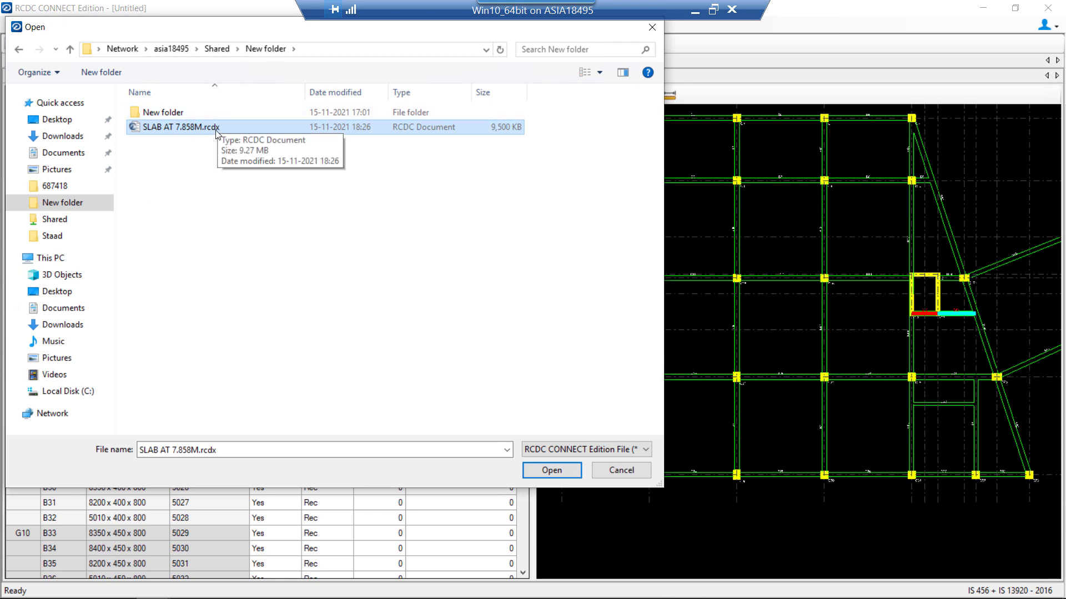
{"action": "left_click", "coordinate": [552, 470]}
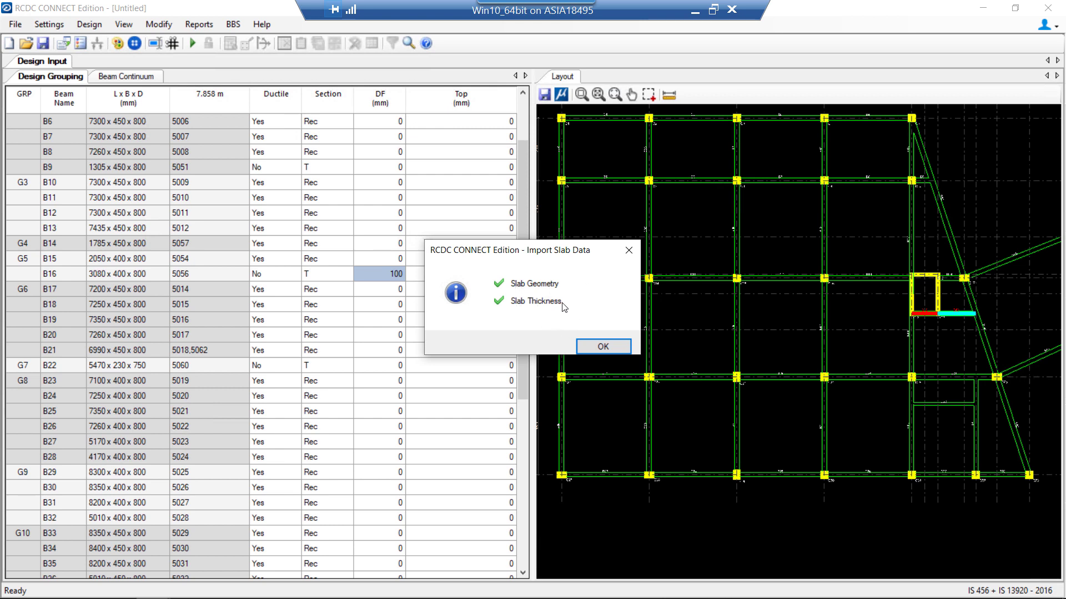
{"action": "left_click", "coordinate": [611, 350]}
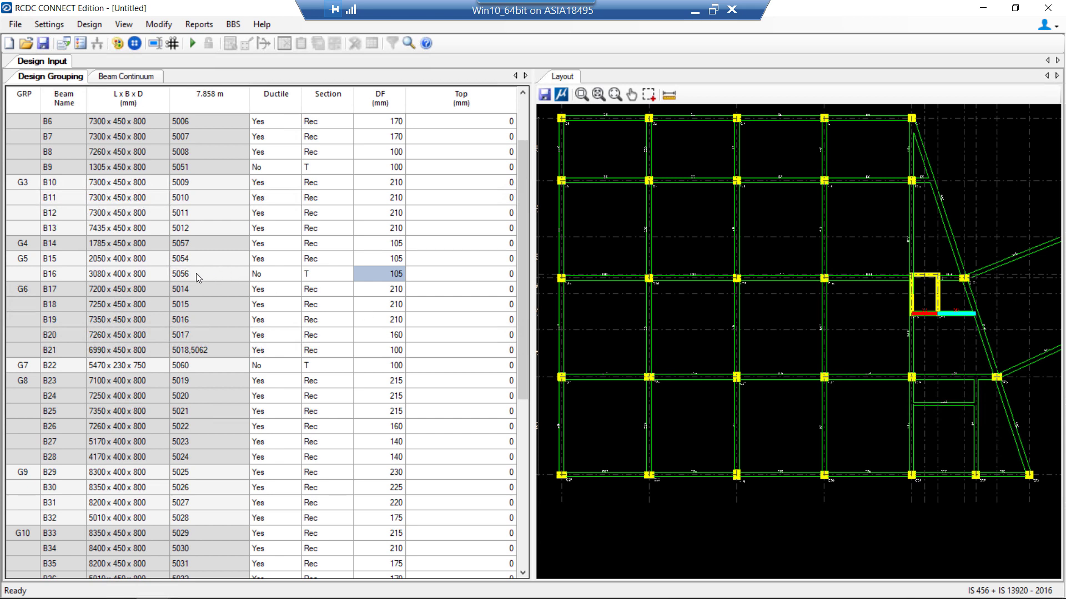
Check the ductile, section and DF entries of beams B16 and B22 in the grouping table
{"action": "left_click", "coordinate": [55, 275]}
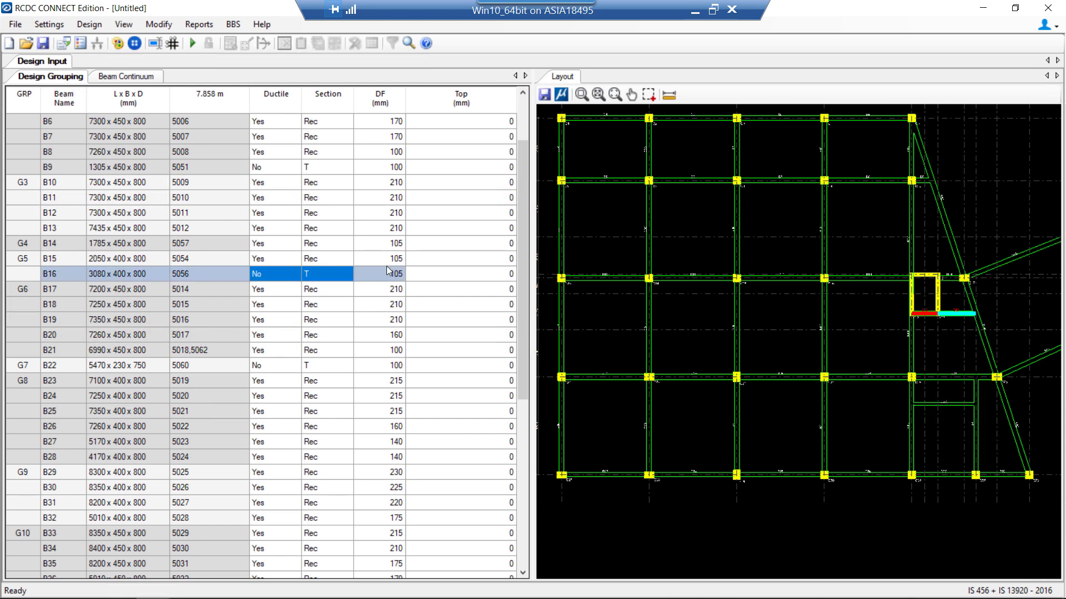
{"action": "scroll", "coordinate": [375, 275], "scroll_direction": "down", "scroll_amount": 1}
{"action": "left_click", "coordinate": [86, 315]}
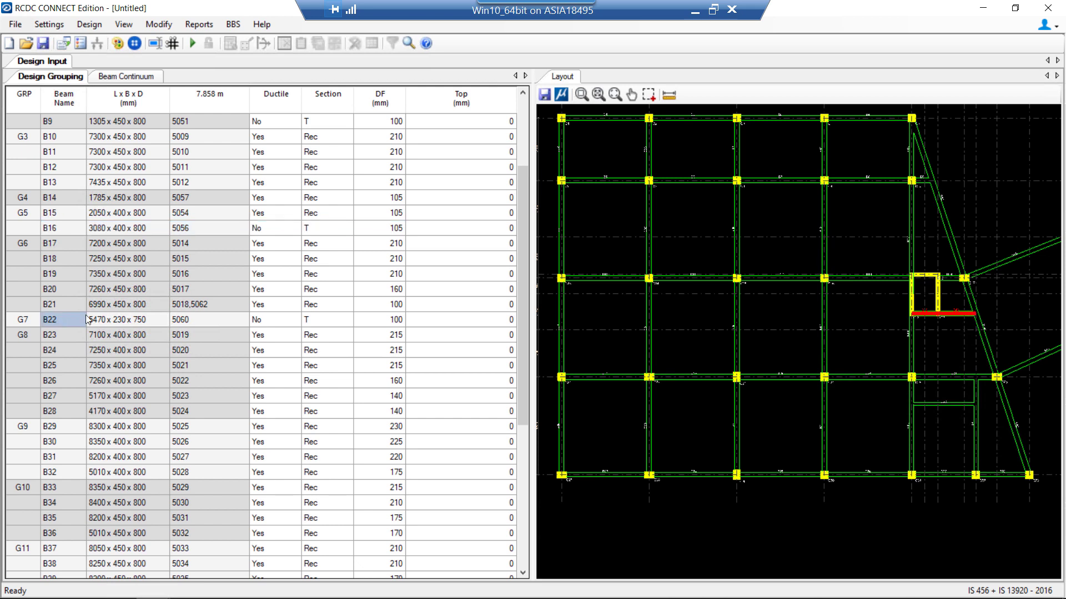
{"action": "left_click", "coordinate": [348, 322]}
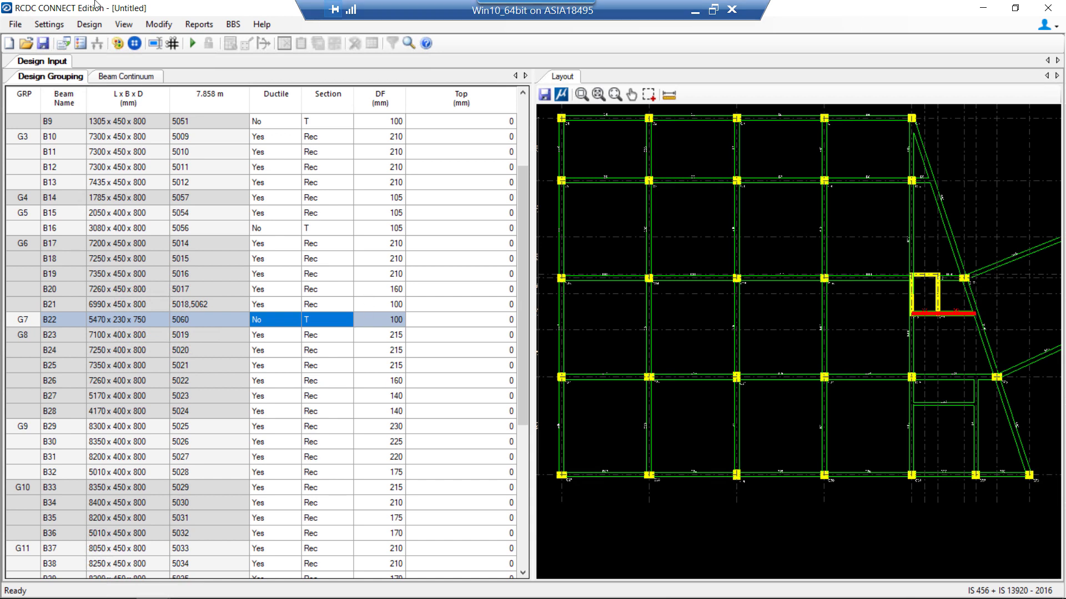
Review the Bending And Axial Force Design options in the general and reinforcement settings, and cancel them
{"action": "left_click", "coordinate": [60, 25]}
{"action": "left_click", "coordinate": [65, 42]}
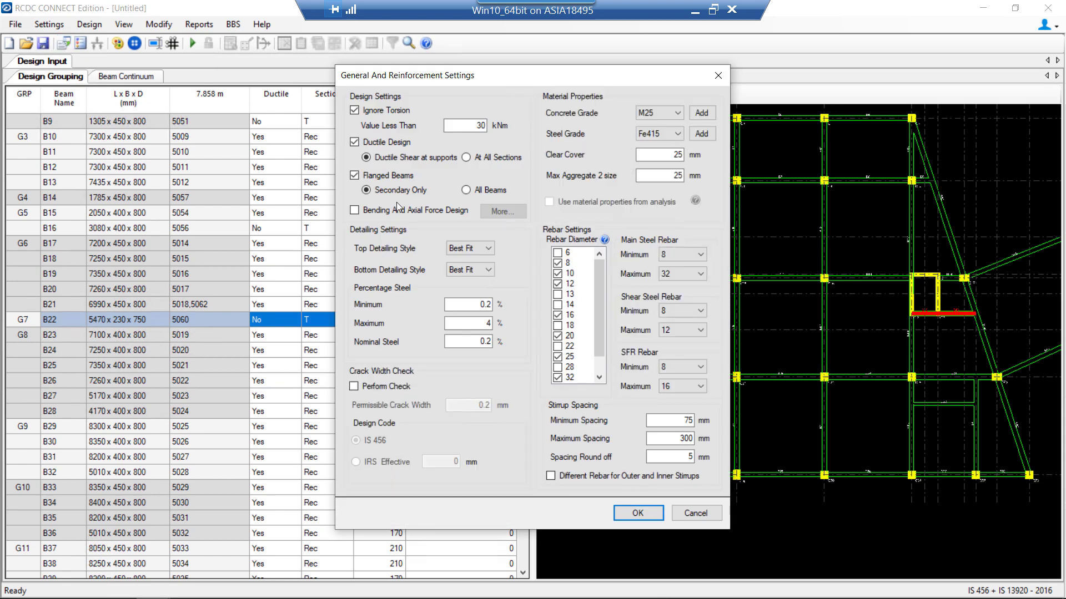
{"action": "left_click", "coordinate": [502, 211]}
{"action": "left_click_drag", "start_coordinate": [681, 162], "coordinate": [666, 145]}
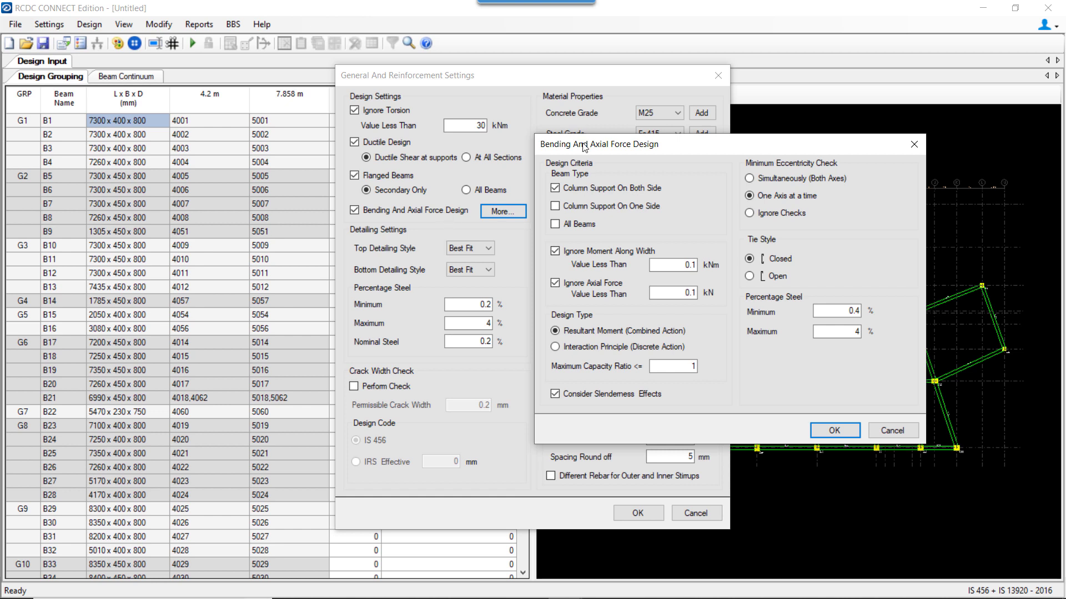
{"action": "left_click_drag", "start_coordinate": [586, 143], "coordinate": [578, 141]}
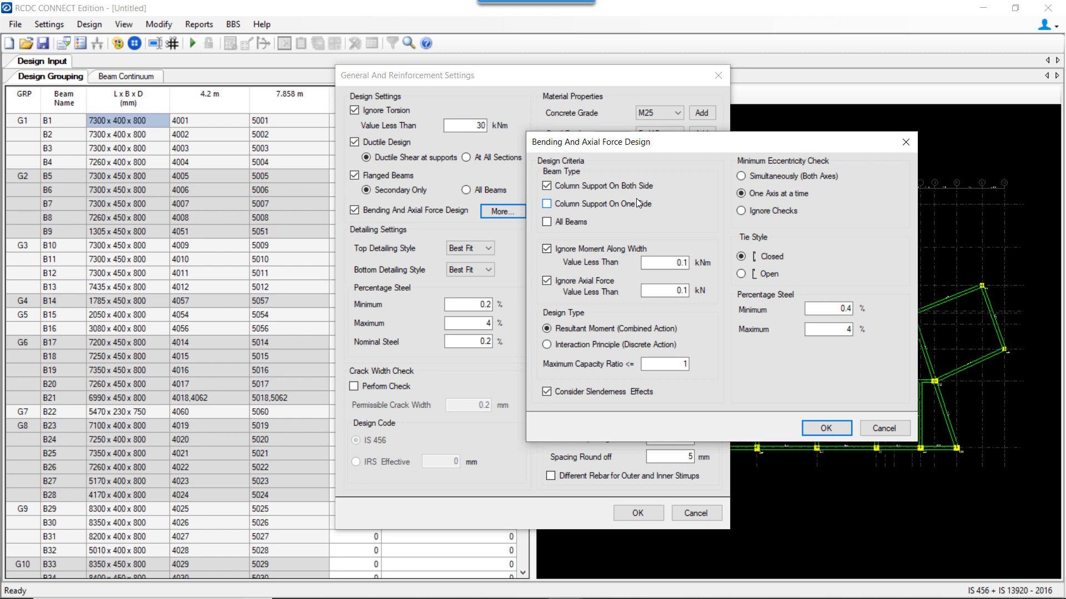
{"action": "left_click_drag", "start_coordinate": [633, 142], "coordinate": [458, 136]}
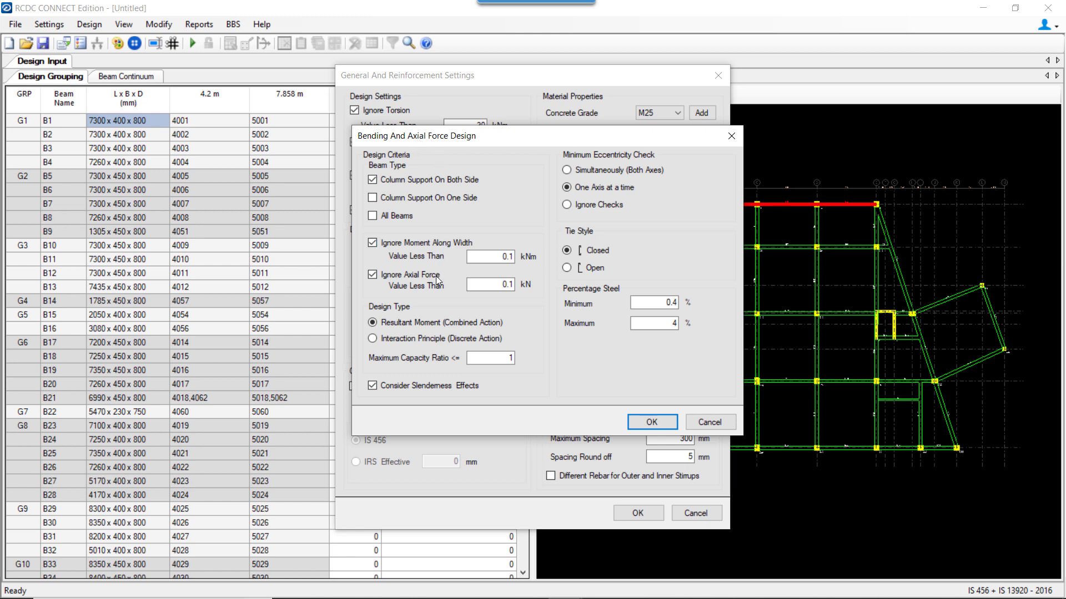
{"action": "left_click", "coordinate": [709, 422]}
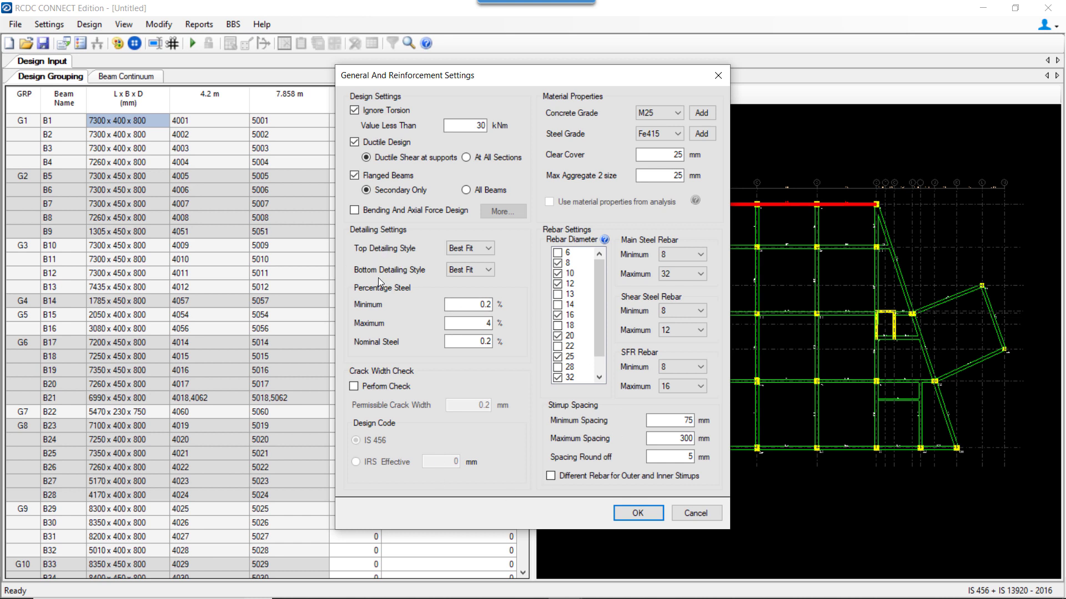
Keep the top and bottom detailing styles at Best Fit and toggle Different Rebar for Outer and Inner Stirrups
{"action": "left_click", "coordinate": [488, 249]}
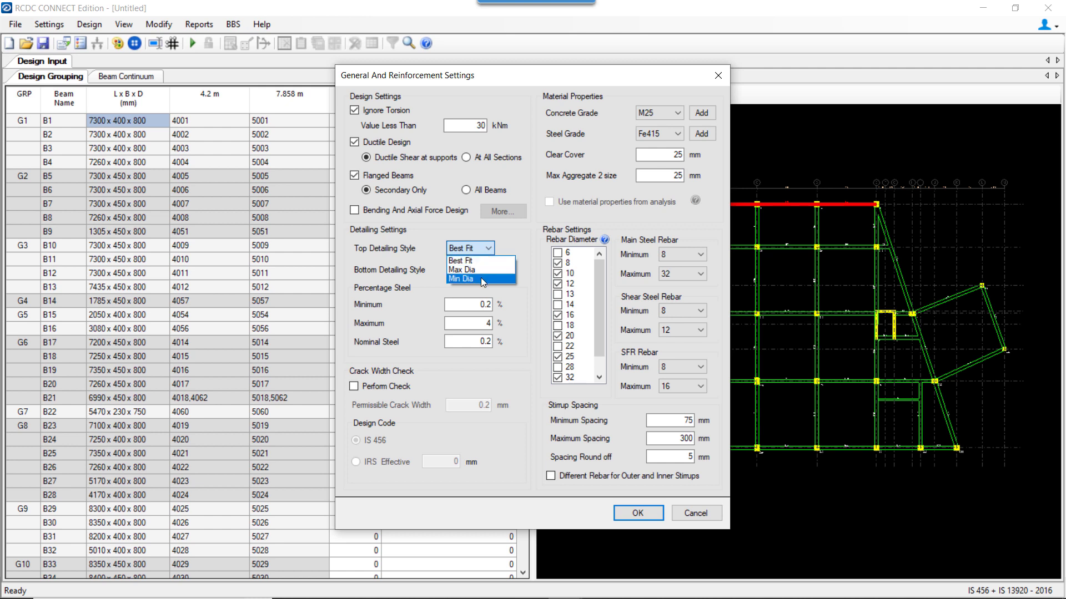
{"action": "left_click", "coordinate": [412, 262]}
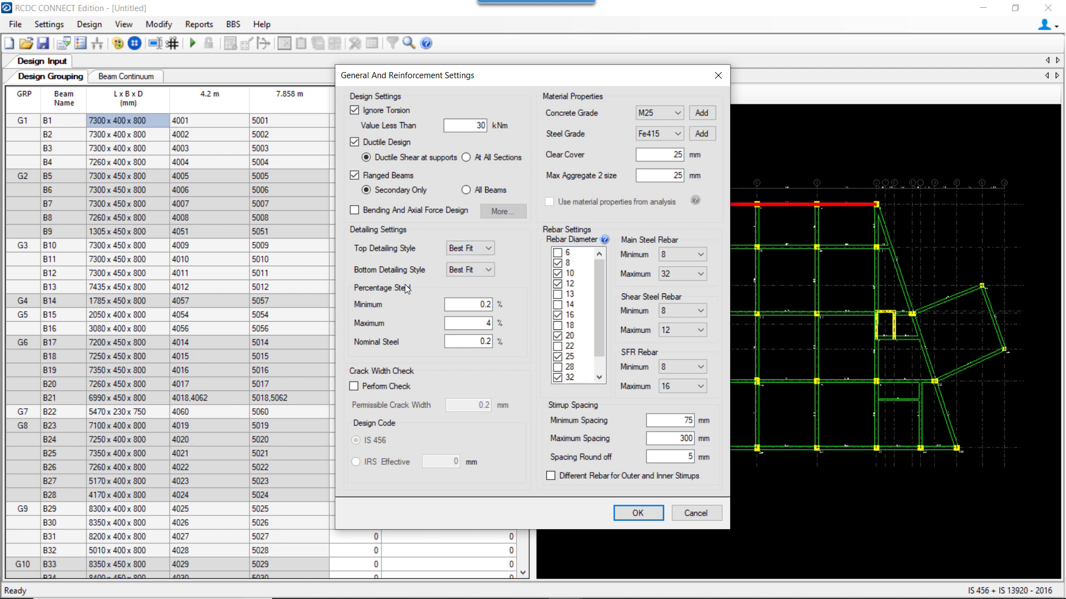
{"action": "left_click", "coordinate": [473, 272]}
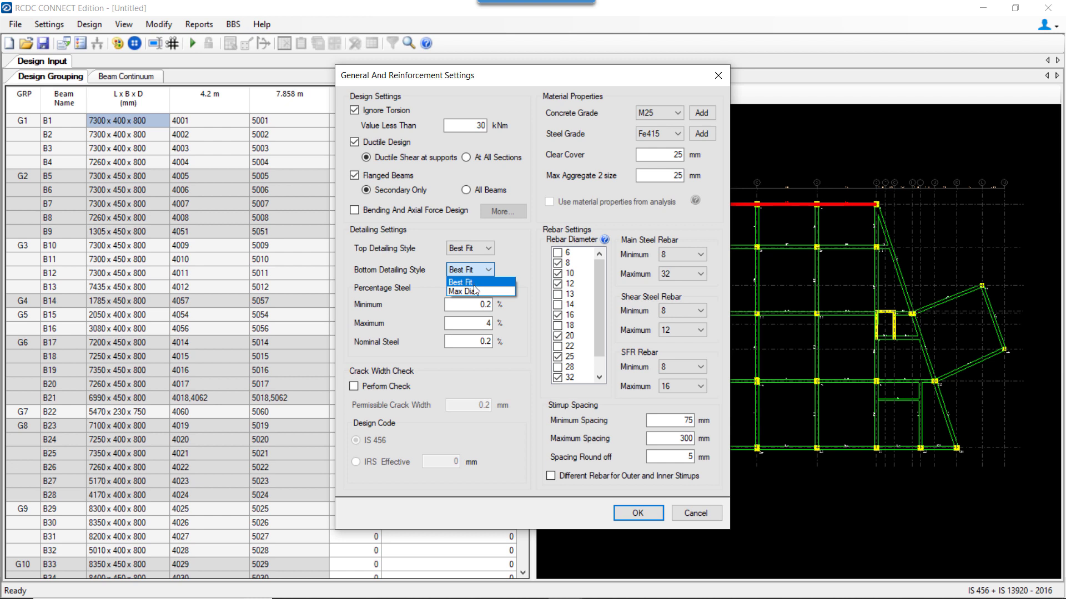
{"action": "left_click", "coordinate": [477, 281]}
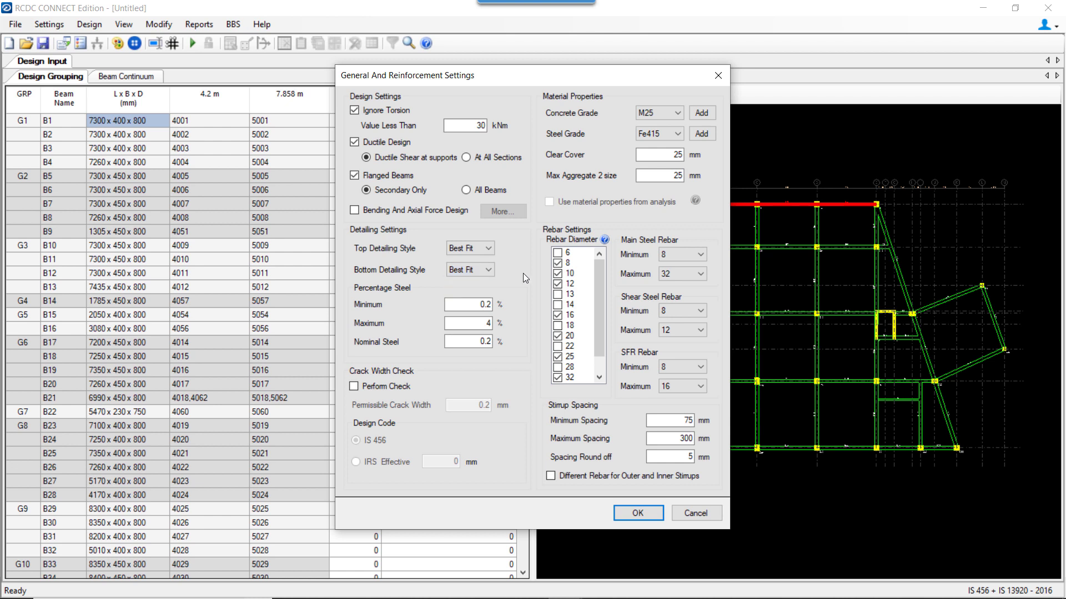
{"action": "left_click", "coordinate": [469, 249]}
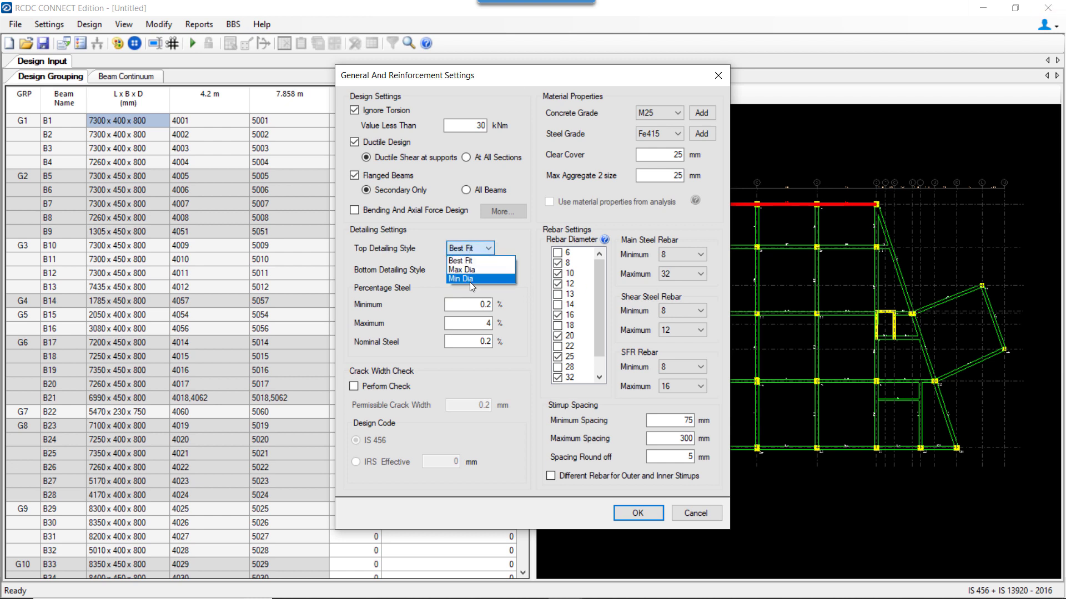
{"action": "left_click", "coordinate": [476, 260]}
{"action": "left_click", "coordinate": [486, 271]}
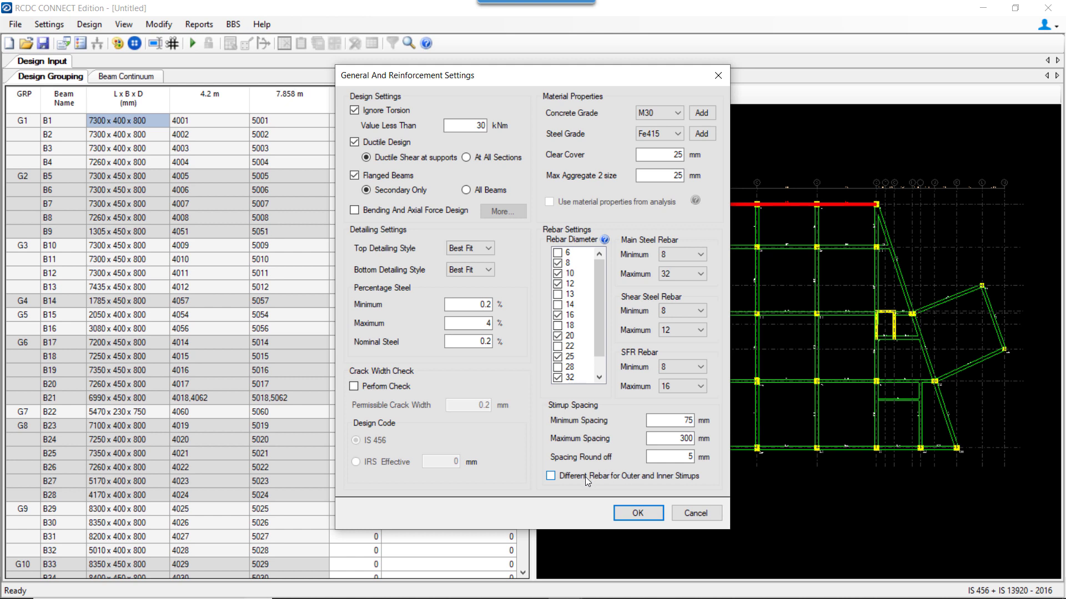
{"action": "left_click", "coordinate": [669, 481]}
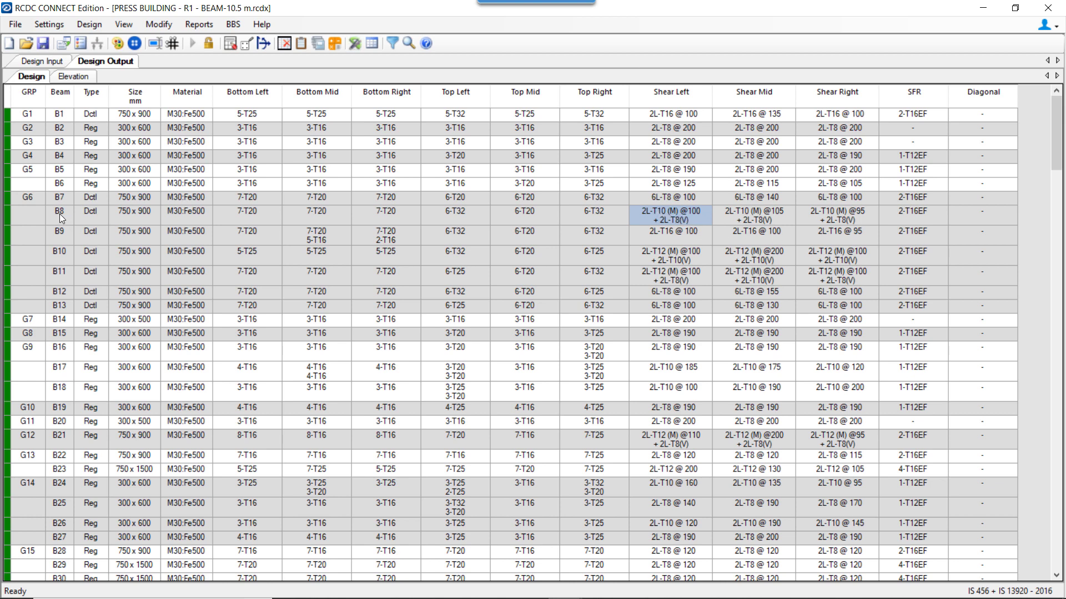
Compare the shear reinforcement of beams B8 and B7 in group G6 of the PRESS BUILDING project's design output
{"action": "left_click_drag", "start_coordinate": [59, 214], "coordinate": [954, 218]}
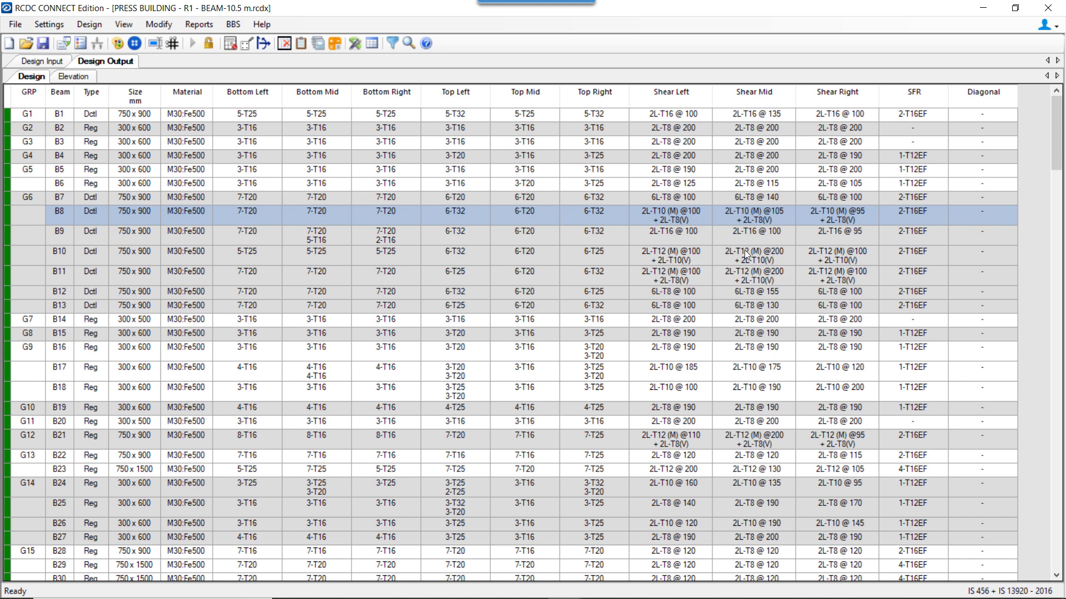
{"action": "left_click_drag", "start_coordinate": [696, 223], "coordinate": [744, 217]}
{"action": "left_click", "coordinate": [824, 215]}
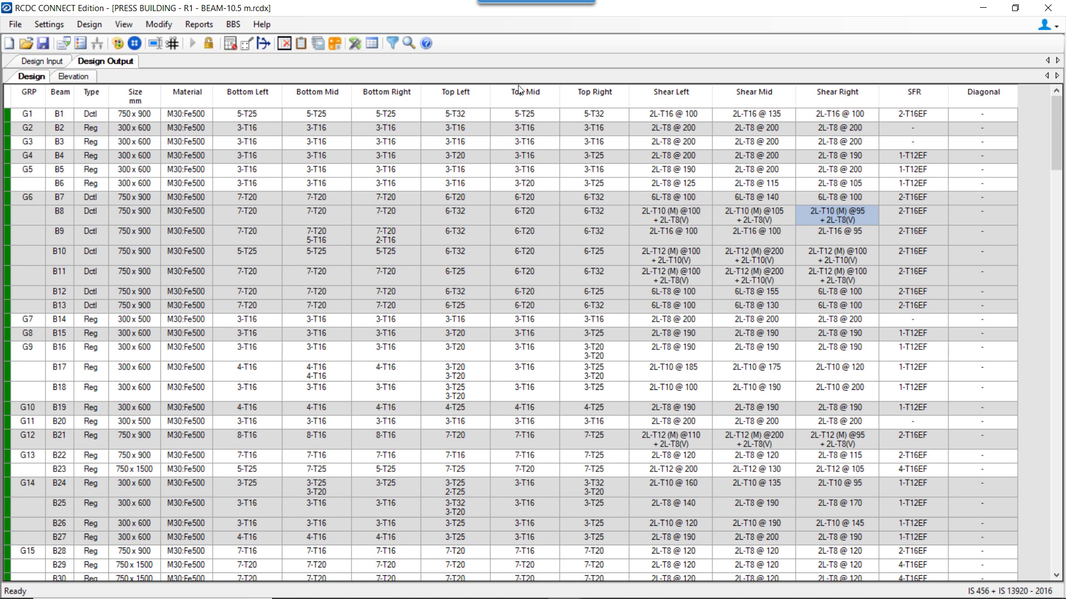
{"action": "left_click_drag", "start_coordinate": [55, 200], "coordinate": [863, 199]}
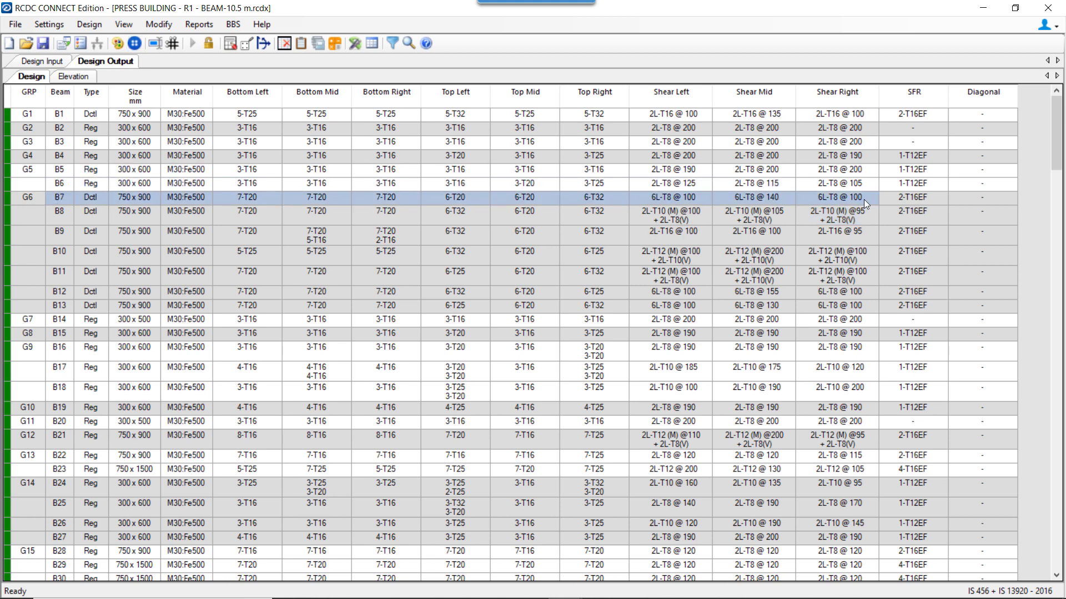
{"action": "left_click", "coordinate": [695, 197]}
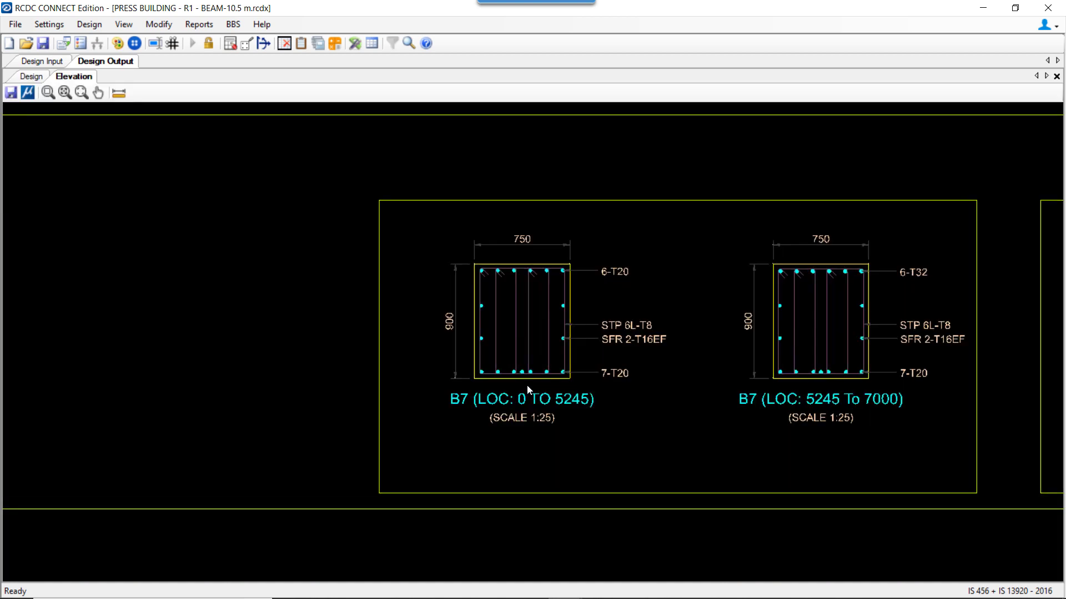
Compare the stirrup and rebar labels in the cross-sections of beams B7 and B8 in the elevation drawing
{"action": "scroll", "coordinate": [527, 388], "scroll_direction": "up", "scroll_amount": 5}
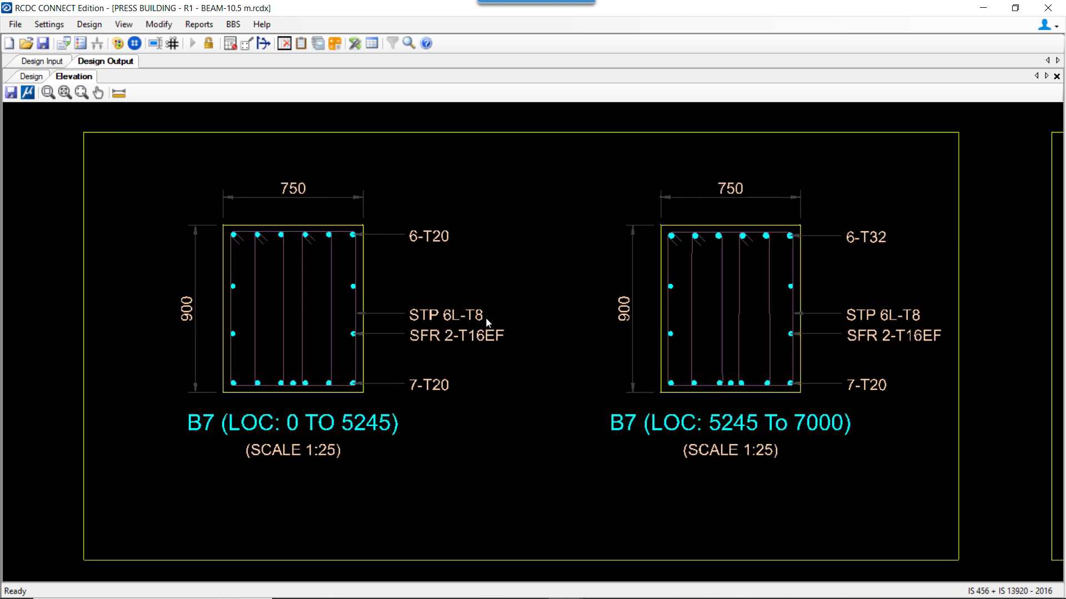
{"action": "scroll", "coordinate": [458, 308], "scroll_direction": "down", "scroll_amount": 2}
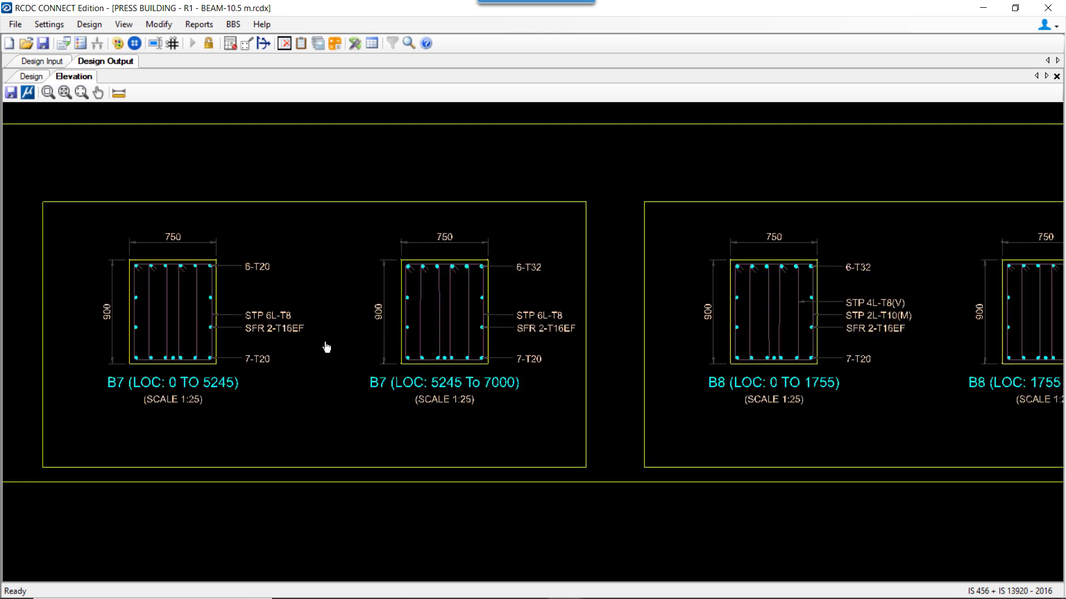
{"action": "scroll", "coordinate": [561, 402], "scroll_direction": "up", "scroll_amount": 4}
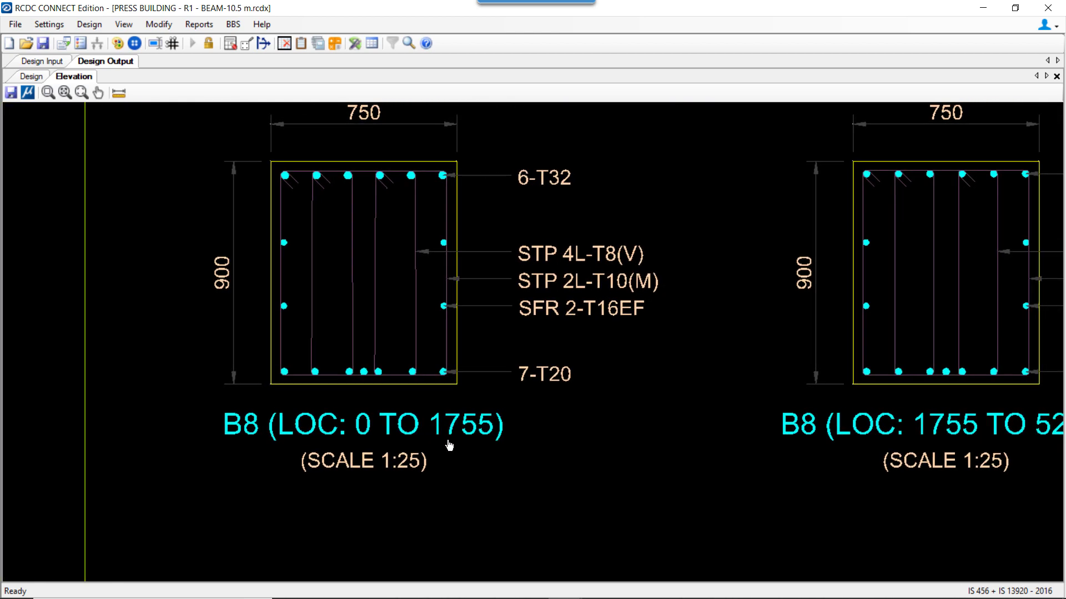
{"action": "scroll", "coordinate": [561, 285], "scroll_direction": "up", "scroll_amount": 1}
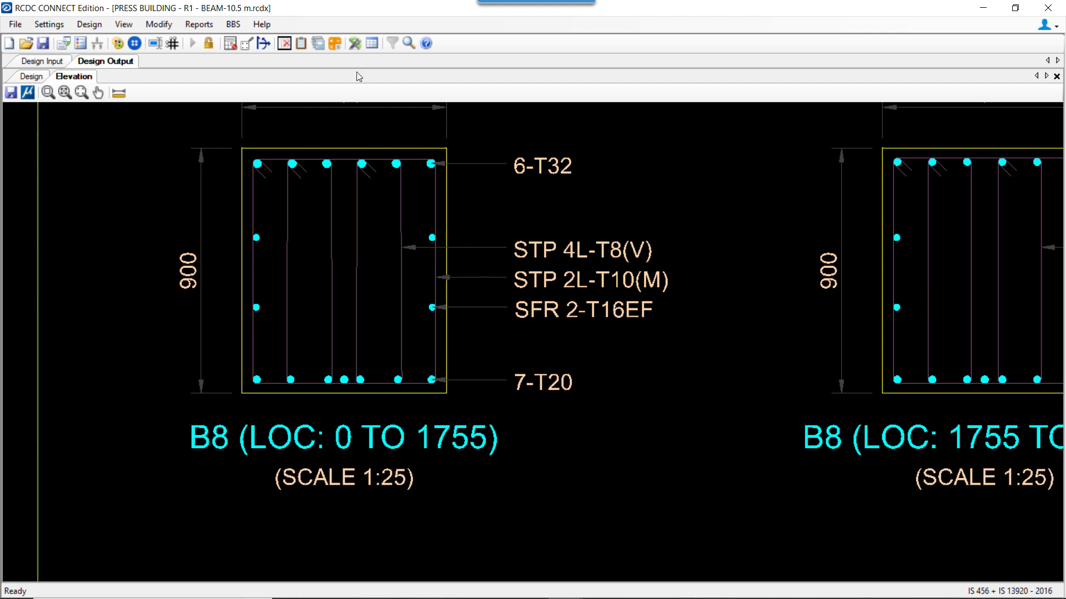
Review the curtailment locations and shear zone options in the untitled project's Curtailment Settings, and cancel them
{"action": "left_click", "coordinate": [49, 25]}
{"action": "left_click", "coordinate": [70, 42]}
{"action": "left_click", "coordinate": [70, 42]}
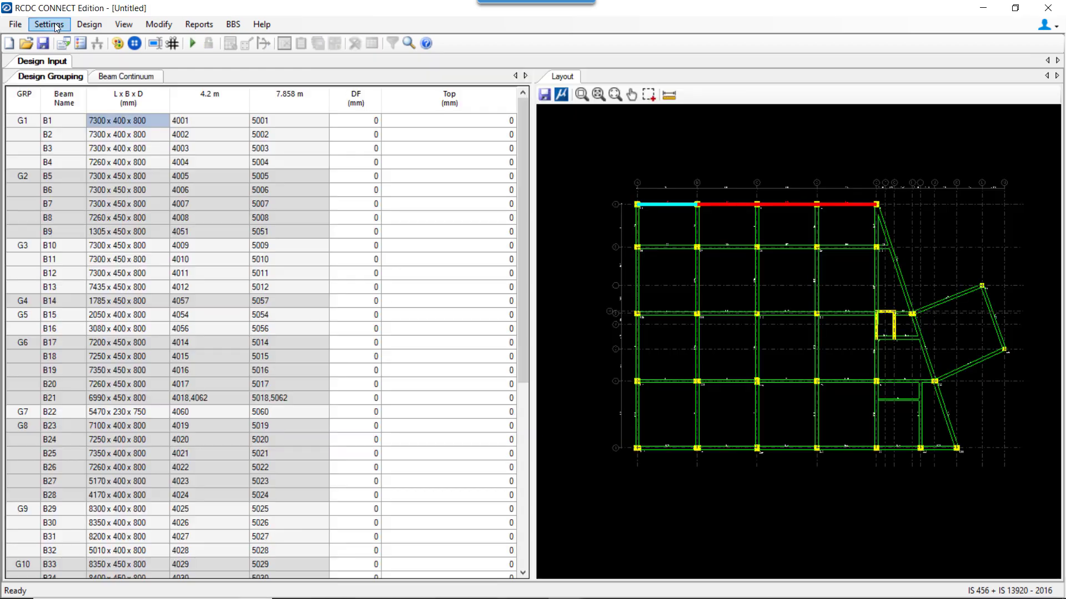
{"action": "left_click", "coordinate": [49, 24]}
{"action": "left_click", "coordinate": [55, 58]}
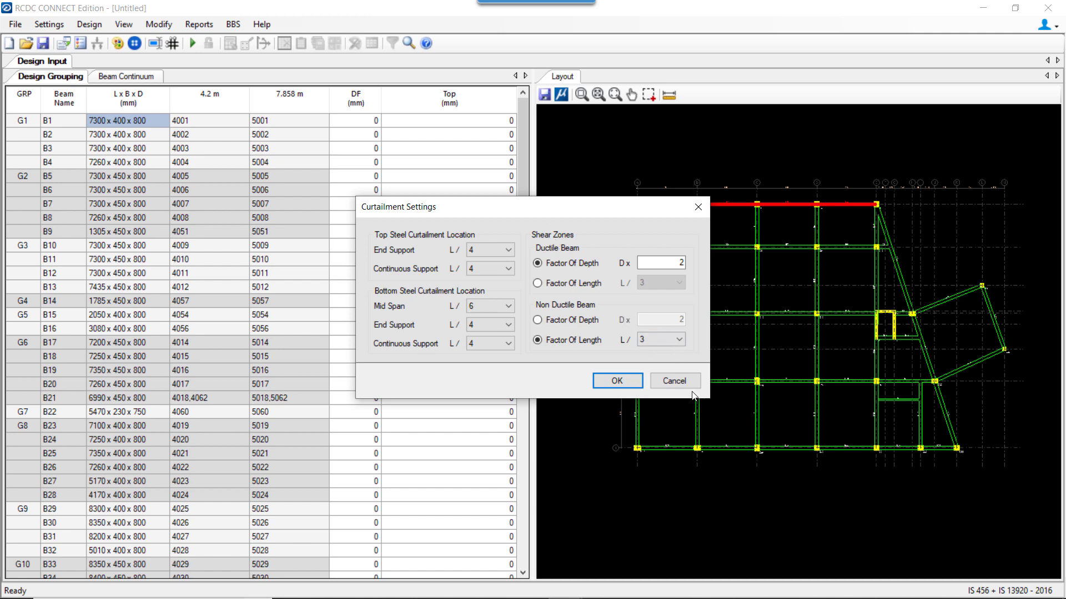
{"action": "left_click", "coordinate": [674, 381]}
Set the Rebar prefix of the main bar mark to Y- in the Rebar Mark Manager of the detailing settings
{"action": "left_click", "coordinate": [49, 24]}
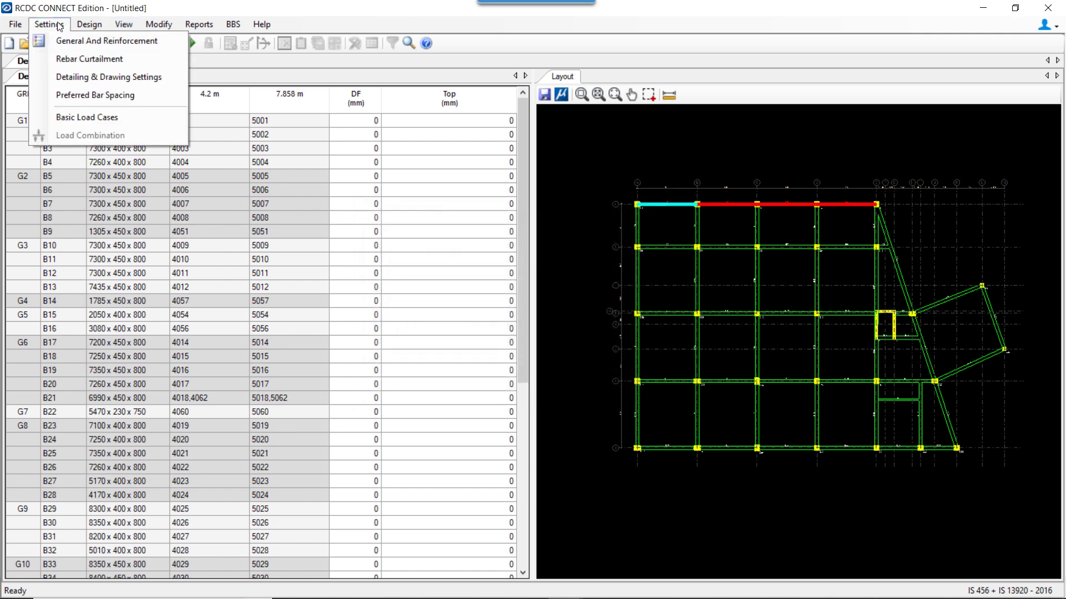
{"action": "left_click", "coordinate": [79, 82]}
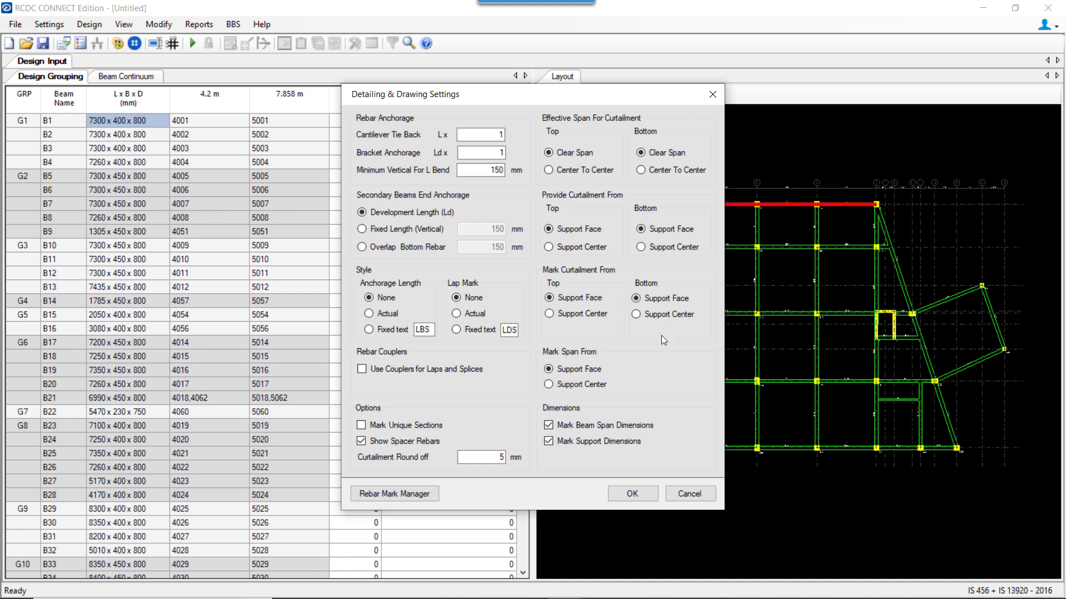
{"action": "left_click", "coordinate": [394, 494]}
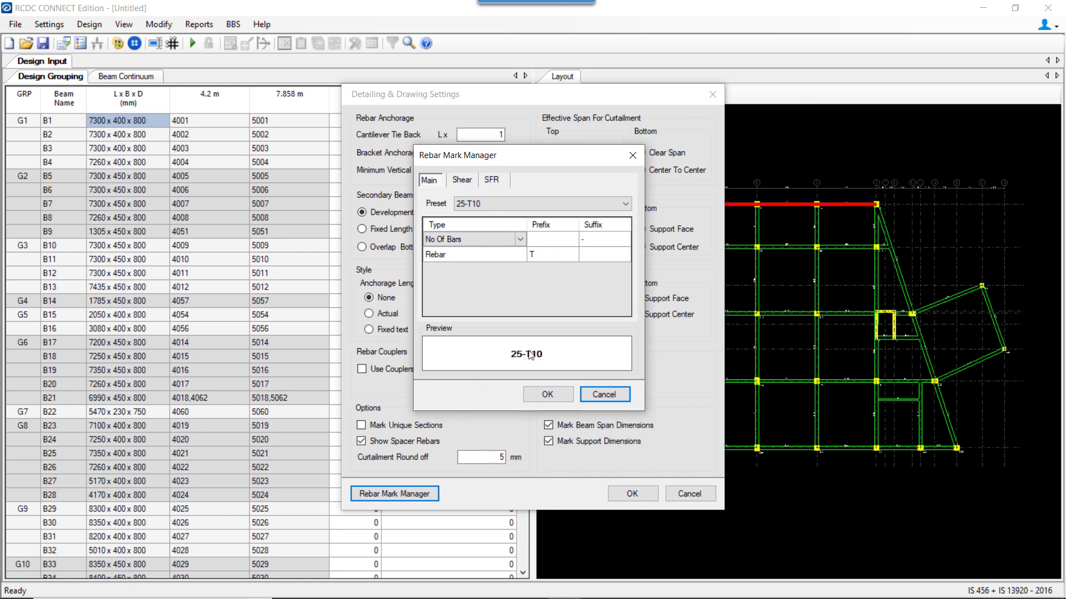
{"action": "left_click", "coordinate": [547, 254]}
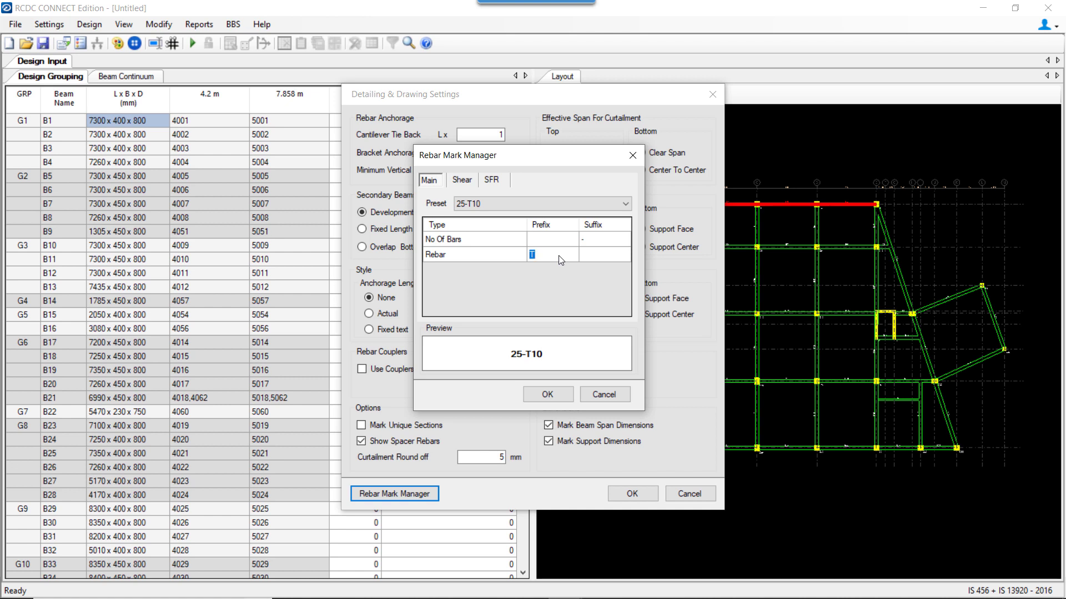
{"action": "type", "text": "Y-"}
{"action": "left_click", "coordinate": [595, 241]}
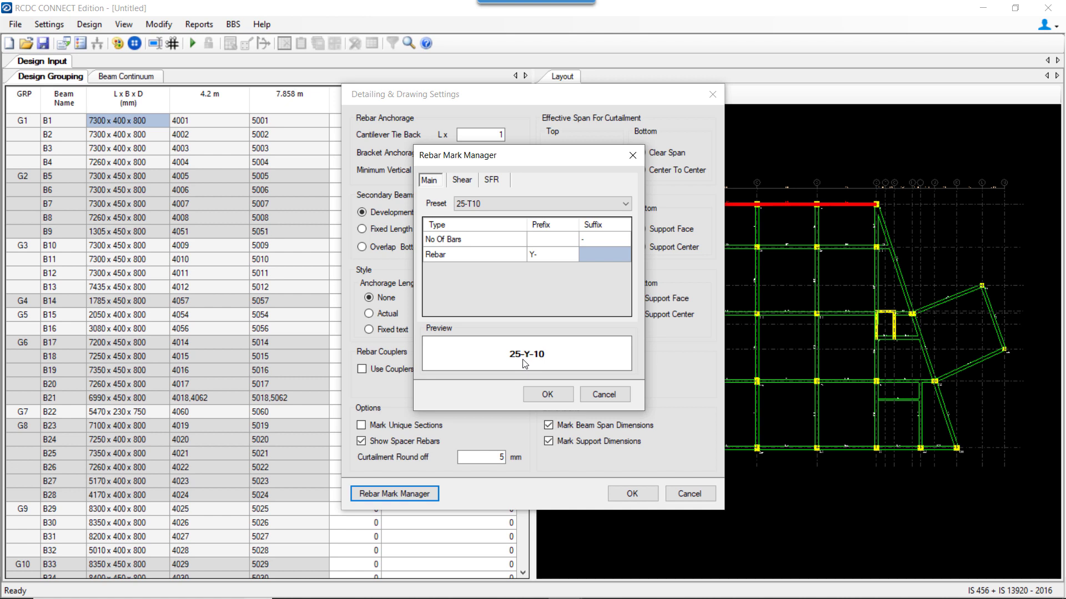
Delete text from the main bar's Rebar prefix and close the Rebar Mark Manager and the detailing settings
{"action": "left_click", "coordinate": [555, 255]}
{"action": "key", "text": "BackSpace"}
{"action": "key", "text": "Tab"}
{"action": "key", "text": "Return"}
{"action": "key", "text": "Return"}
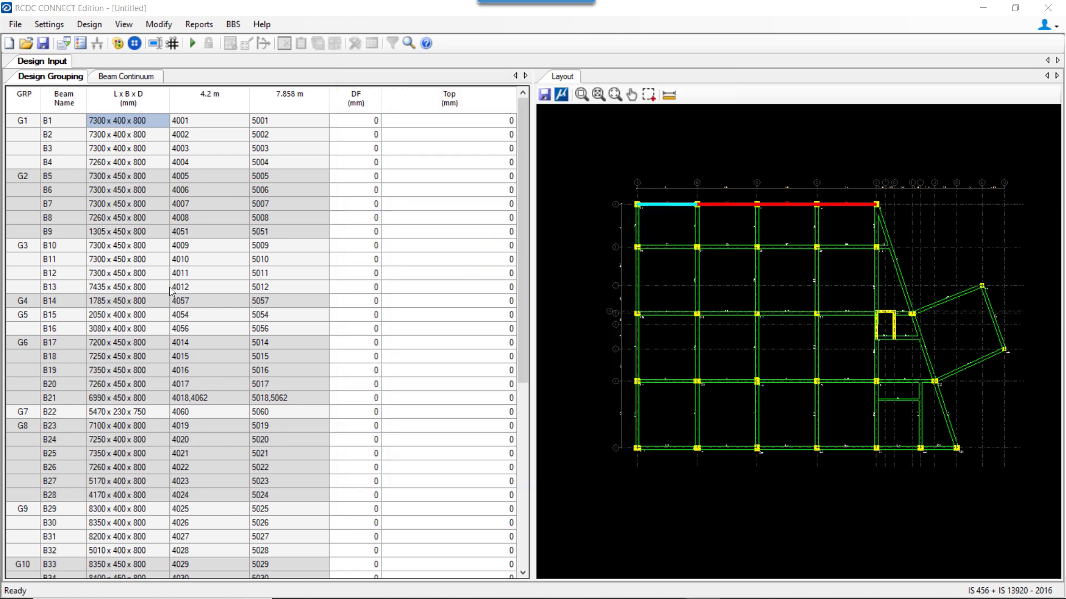
Try 2 and 4 as the preferred number of bars up to size 16 for the 230 wide beams
{"action": "left_click", "coordinate": [55, 28]}
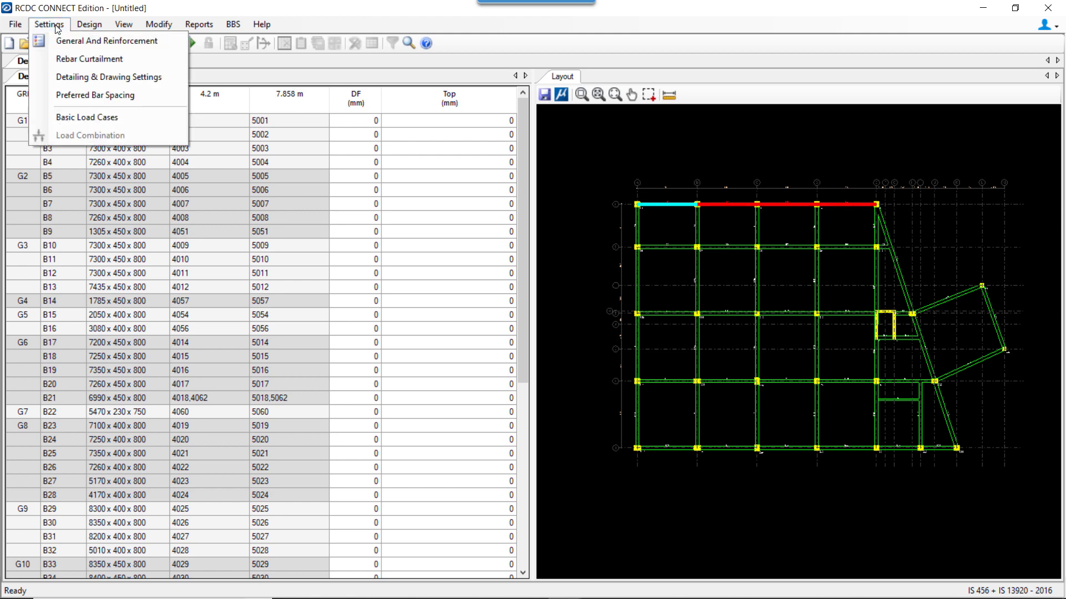
{"action": "left_click", "coordinate": [100, 97]}
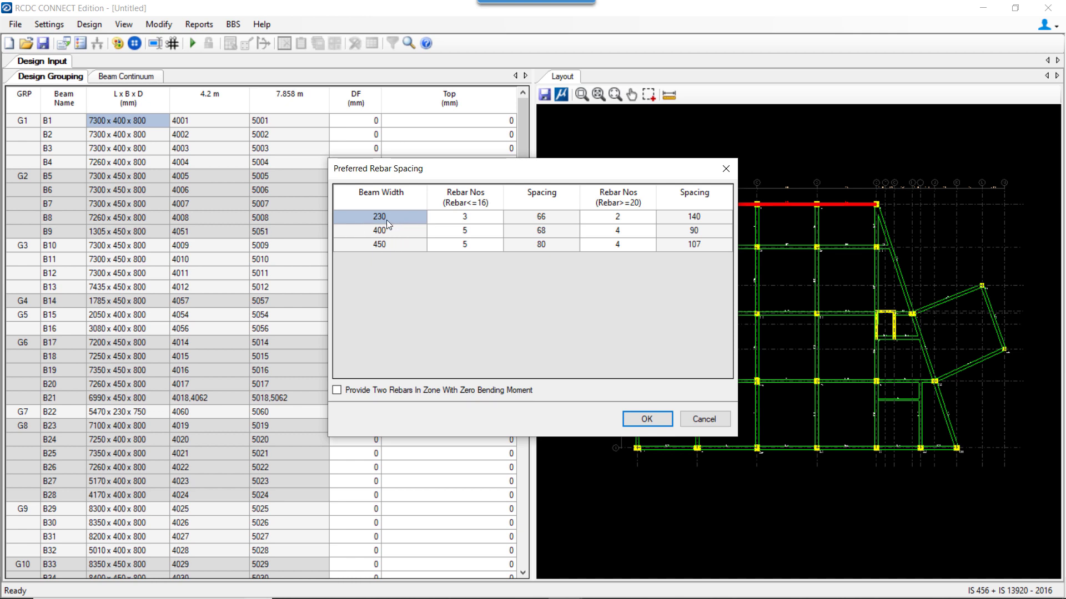
{"action": "left_click", "coordinate": [477, 218]}
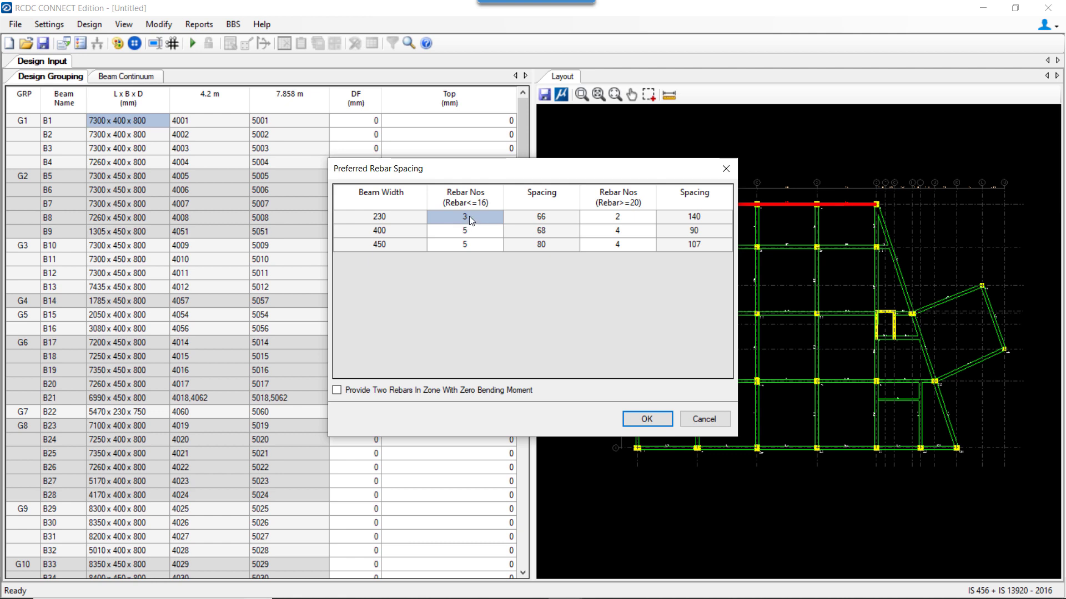
{"action": "type", "text": "2"}
{"action": "left_click", "coordinate": [478, 235]}
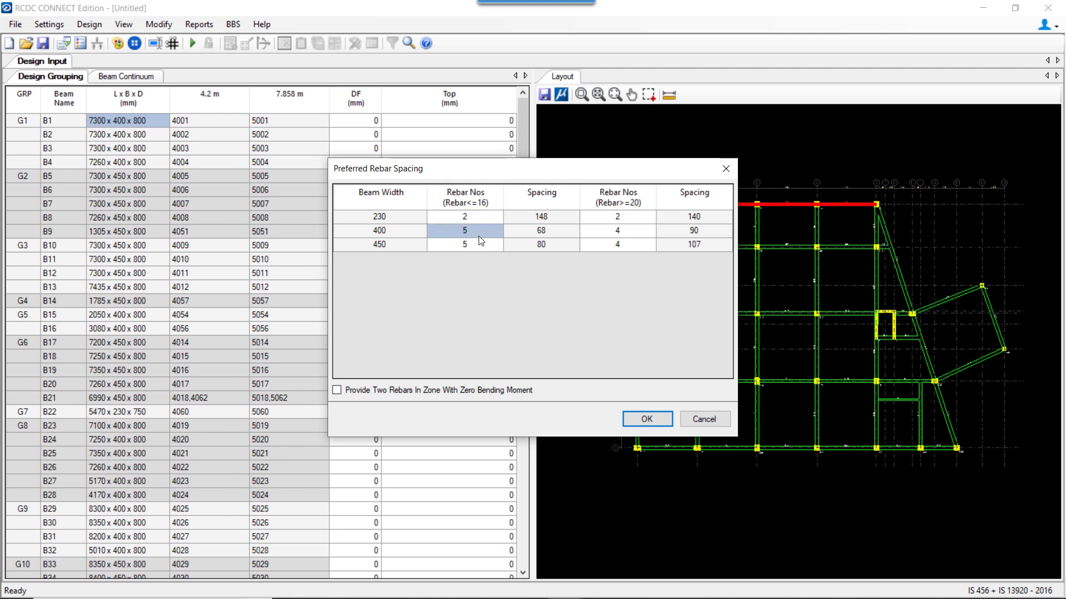
{"action": "left_click", "coordinate": [478, 217]}
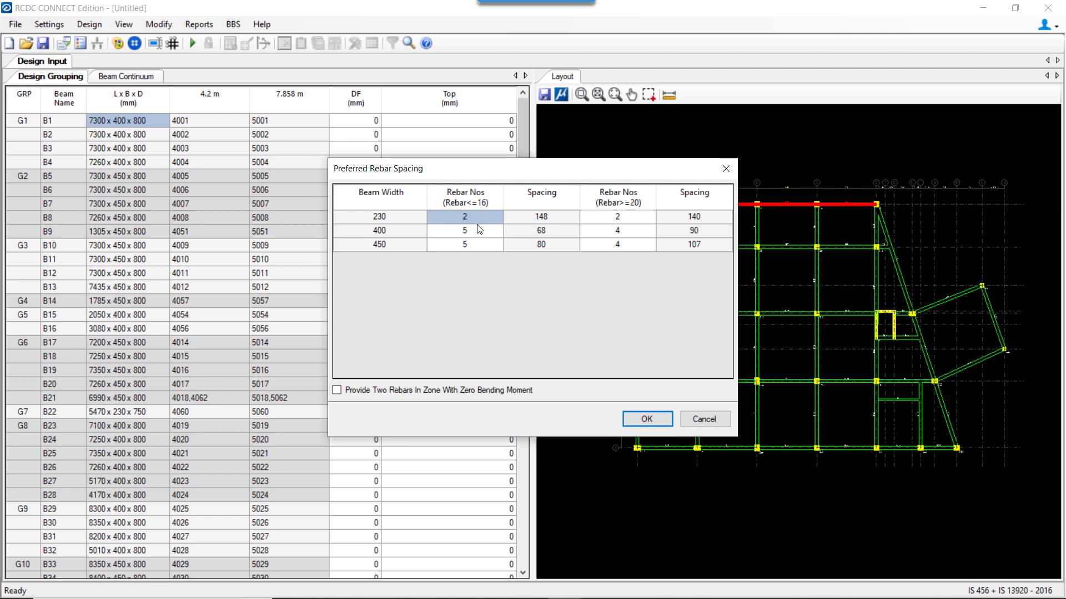
{"action": "type", "text": "4"}
{"action": "left_click", "coordinate": [481, 233]}
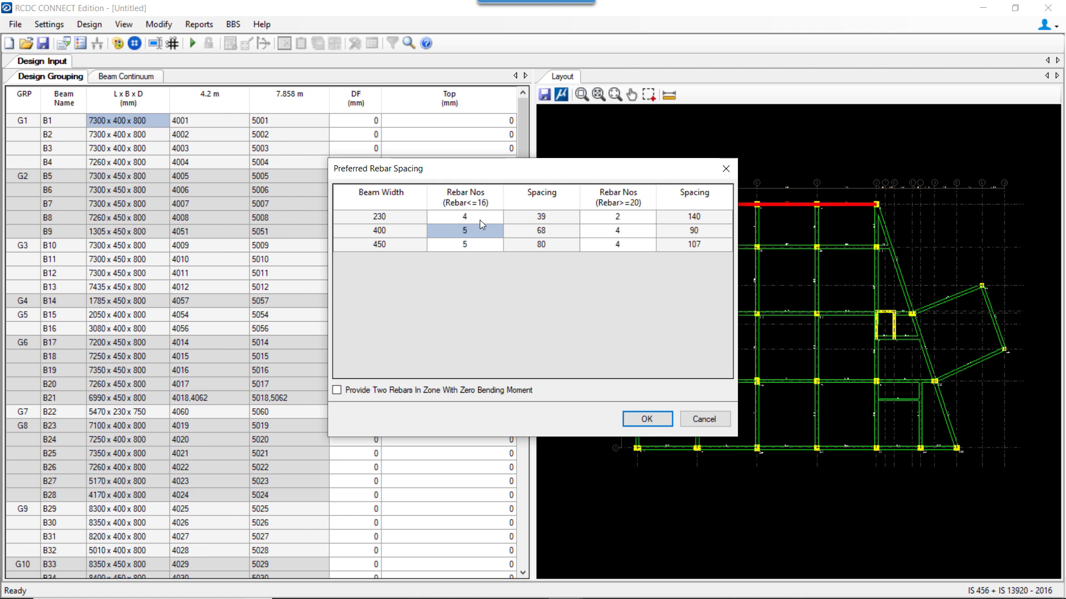
Set the preferred number of bars up to size 16 for the 230 wide beams to 3
{"action": "left_click", "coordinate": [480, 220]}
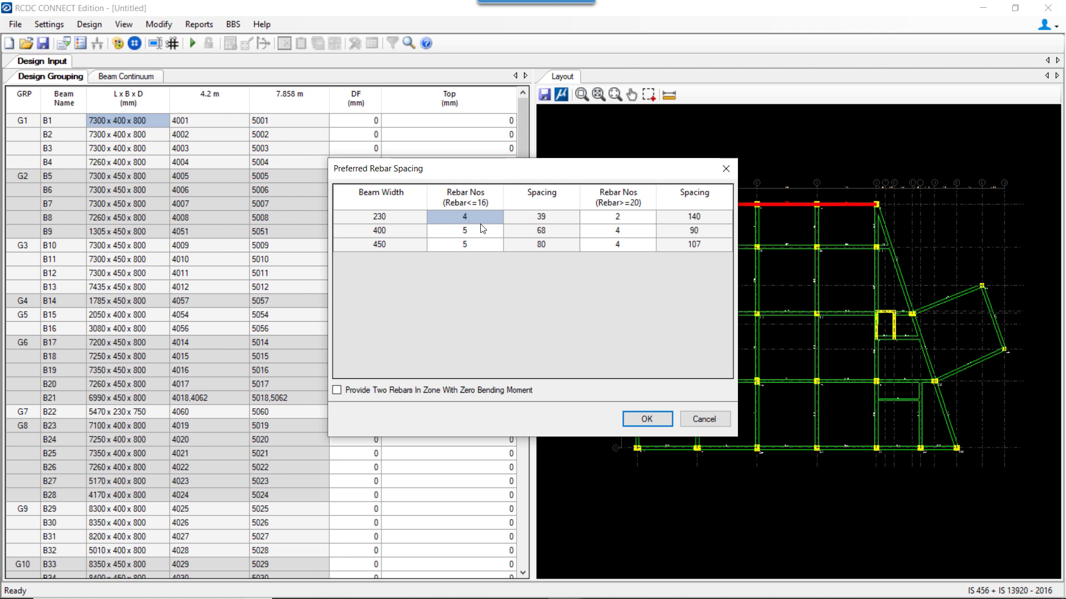
{"action": "type", "text": "3"}
{"action": "left_click", "coordinate": [482, 233]}
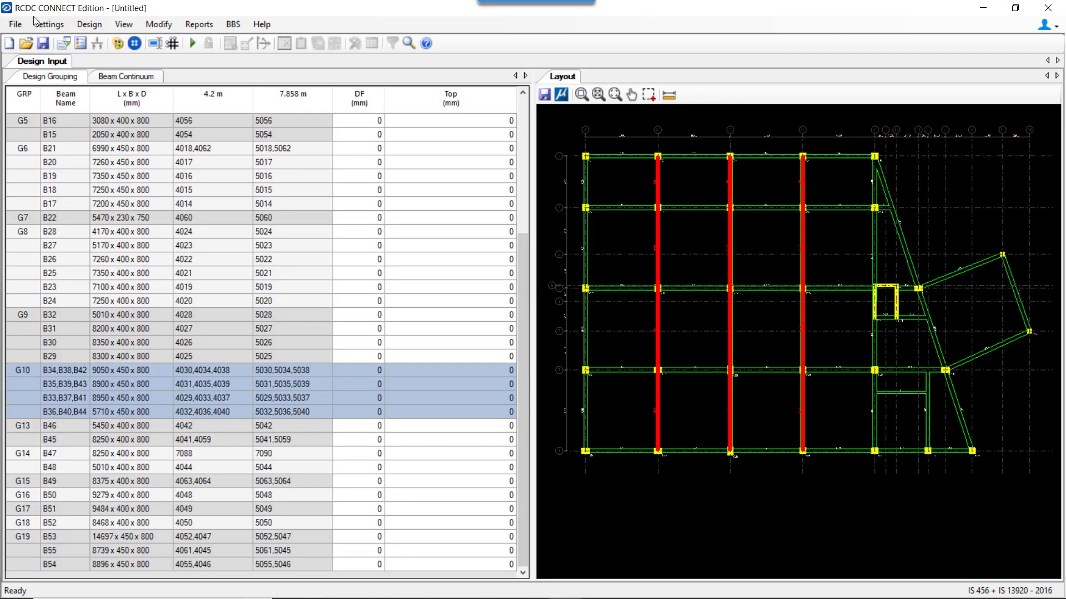
Assign the load types Dead Load, Live Load, Earthquake X and Earthquake Z to analysis load cases 1 to 4
{"action": "left_click", "coordinate": [49, 24]}
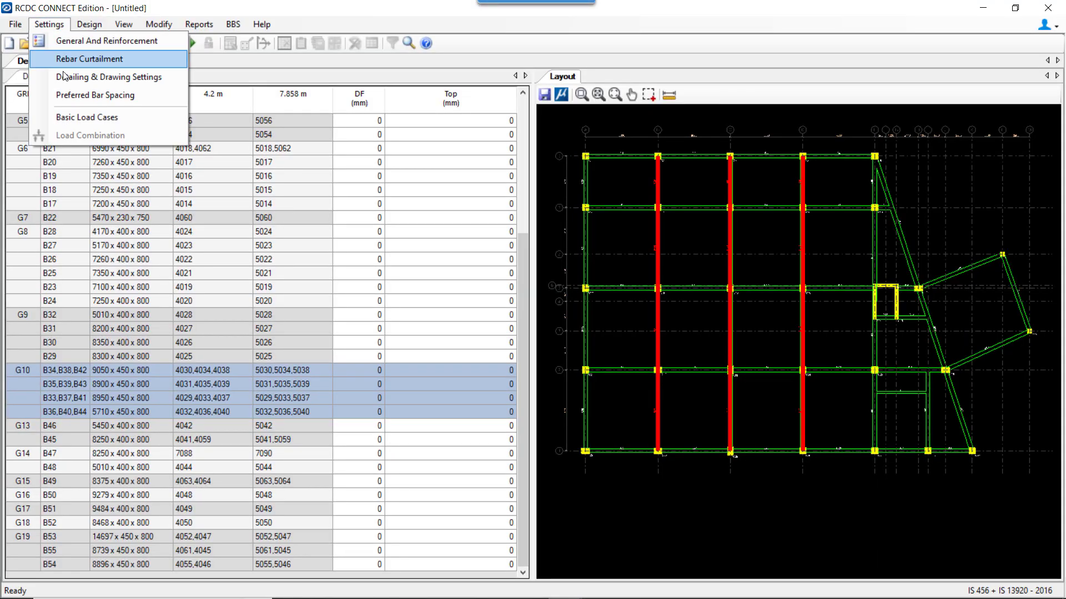
{"action": "left_click", "coordinate": [77, 117]}
{"action": "left_click", "coordinate": [500, 166]}
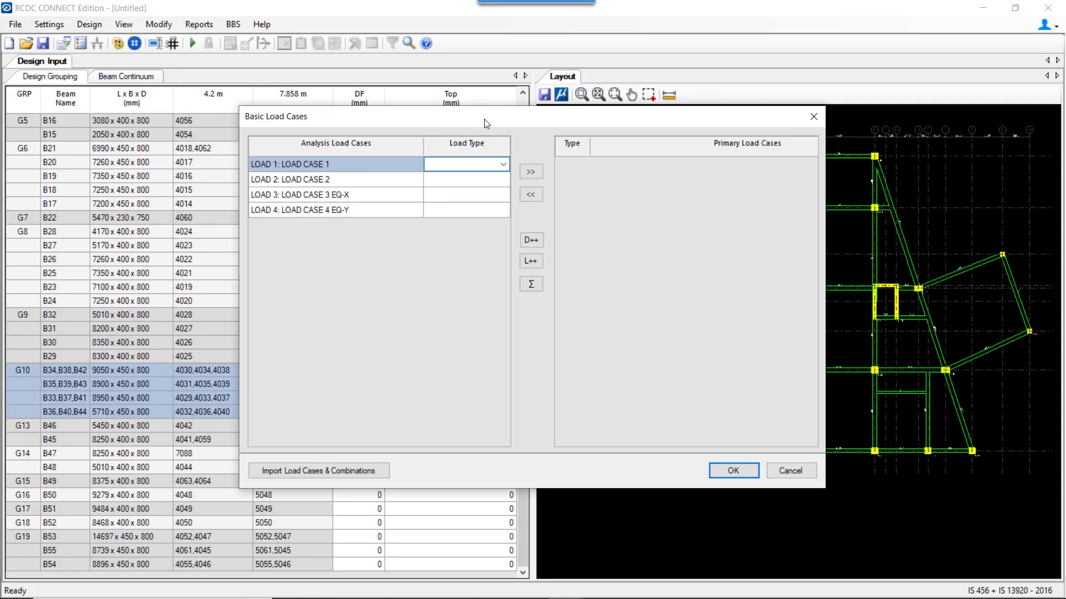
{"action": "key", "text": "d"}
{"action": "key", "text": "Return"}
{"action": "key", "text": "l"}
{"action": "key", "text": "Return"}
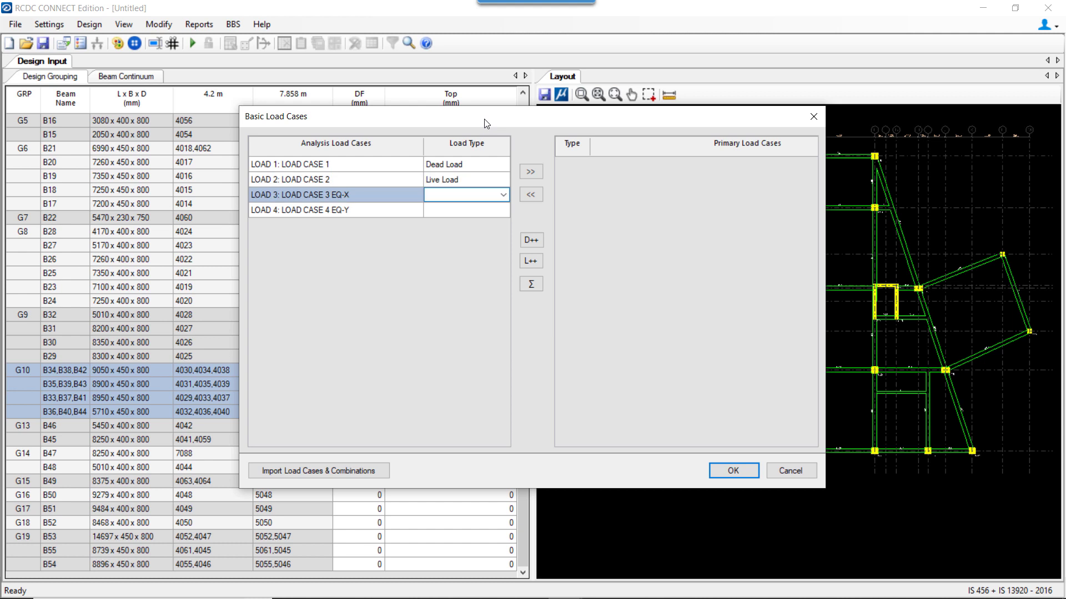
{"action": "key", "text": "e"}
{"action": "key", "text": "Return"}
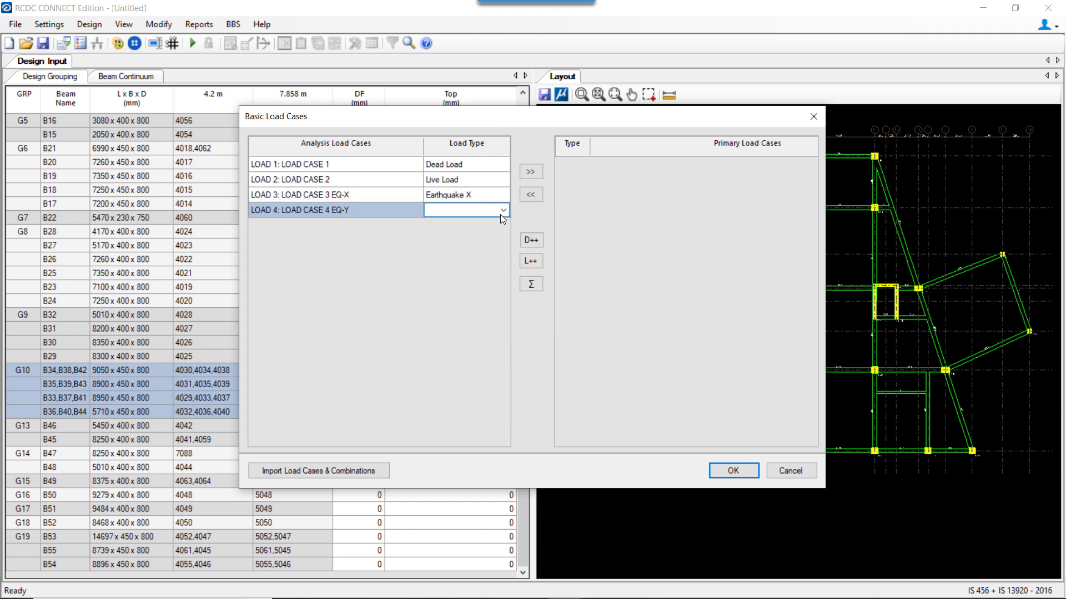
{"action": "left_click", "coordinate": [501, 210]}
{"action": "left_click", "coordinate": [490, 260]}
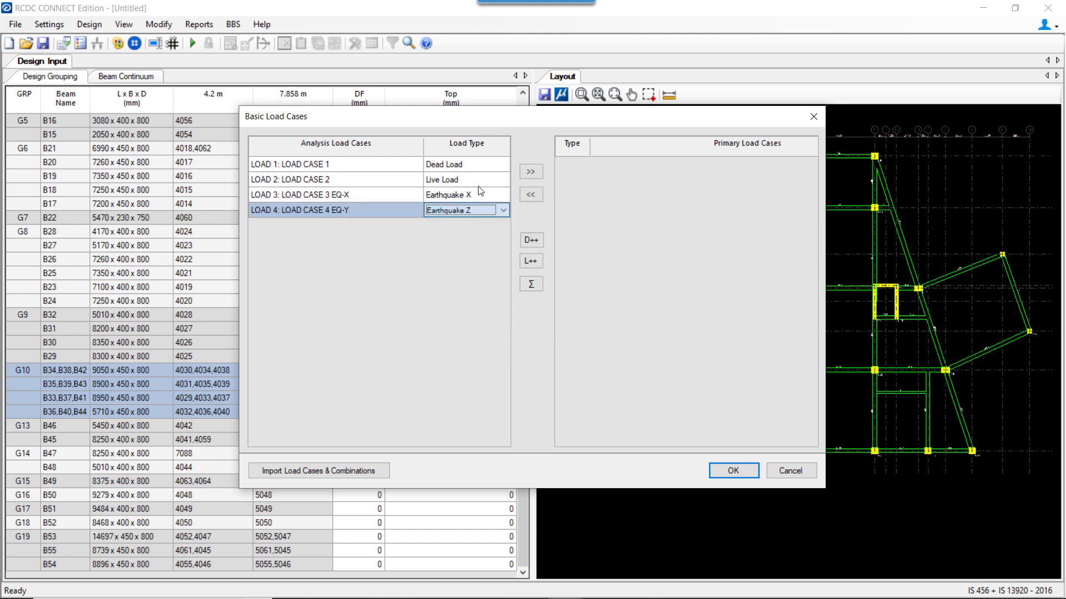
Transfer all four analysis load cases to the primary load cases and accept the basic load cases
{"action": "left_click", "coordinate": [478, 165]}
{"action": "left_click", "coordinate": [476, 210], "text": "shift"}
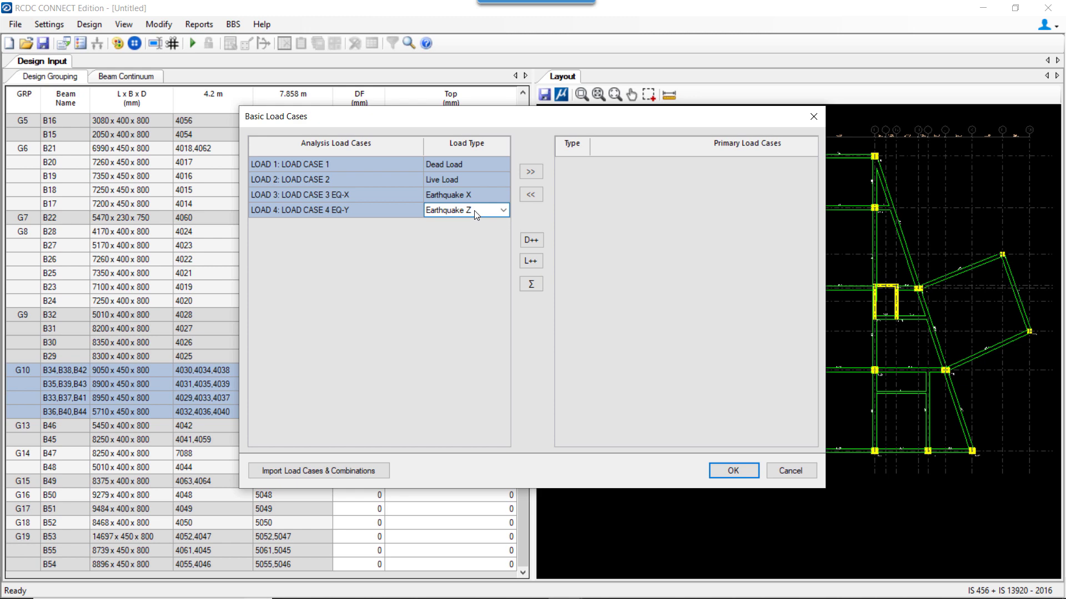
{"action": "left_click", "coordinate": [530, 172]}
{"action": "left_click", "coordinate": [732, 471]}
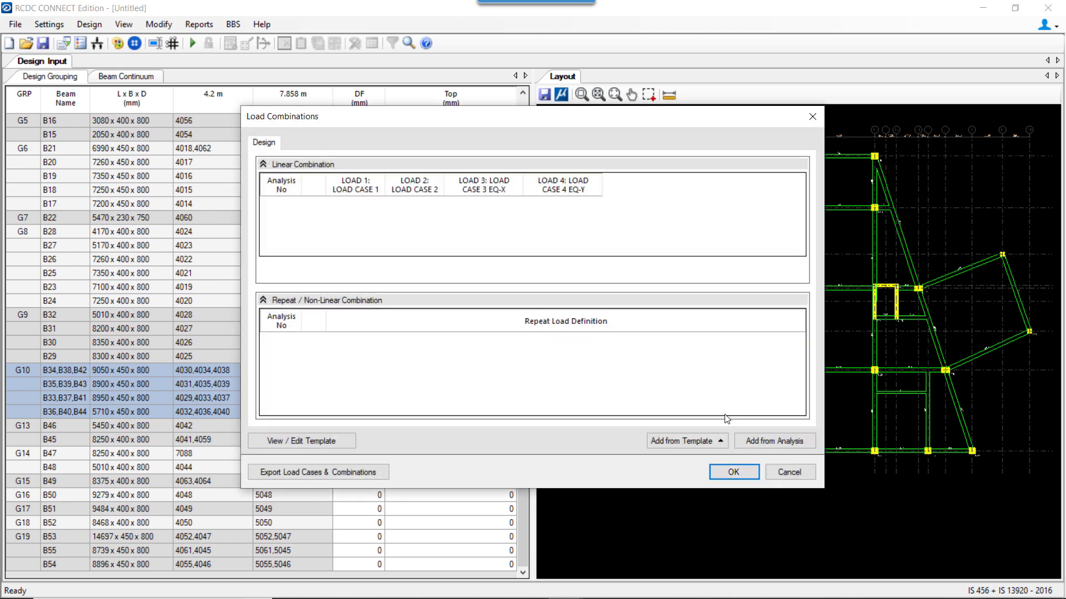
Add the load combinations from the analysis, review the combination template, and accept the combinations
{"action": "left_click", "coordinate": [775, 441]}
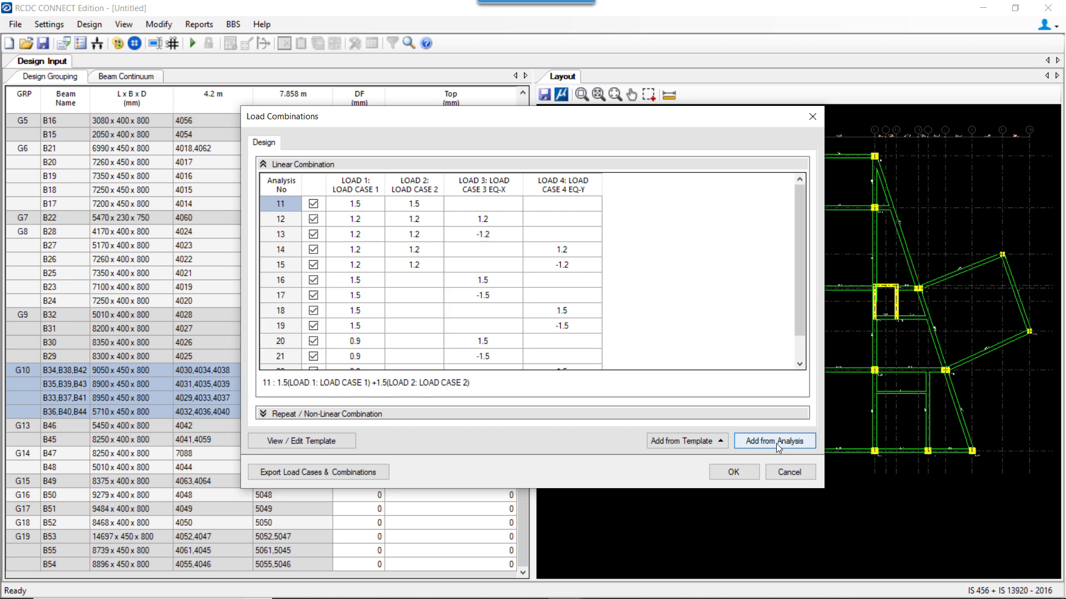
{"action": "left_click", "coordinate": [704, 441]}
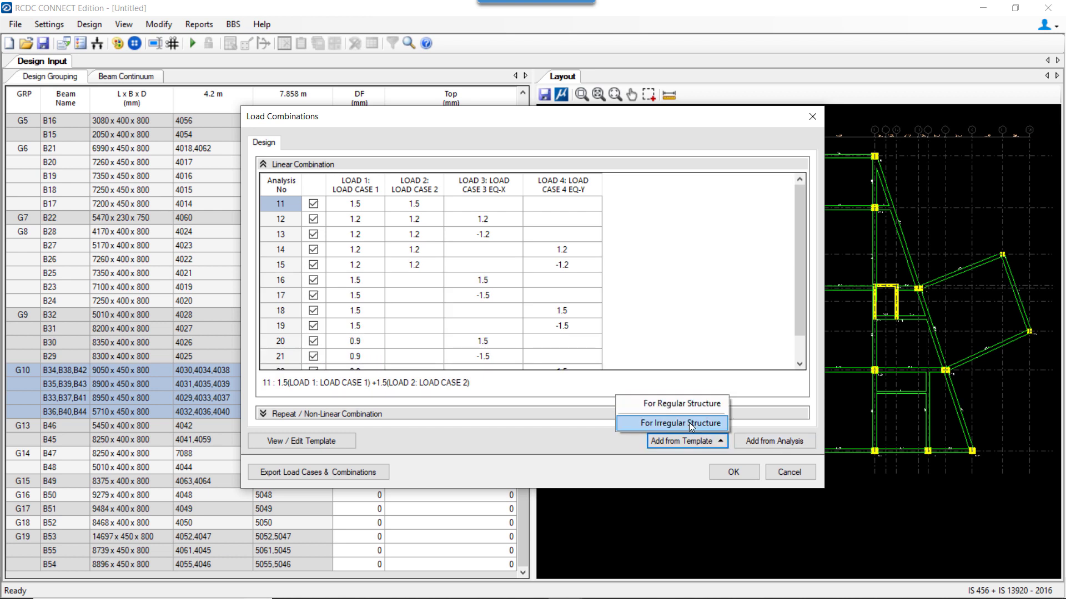
{"action": "left_click", "coordinate": [323, 444]}
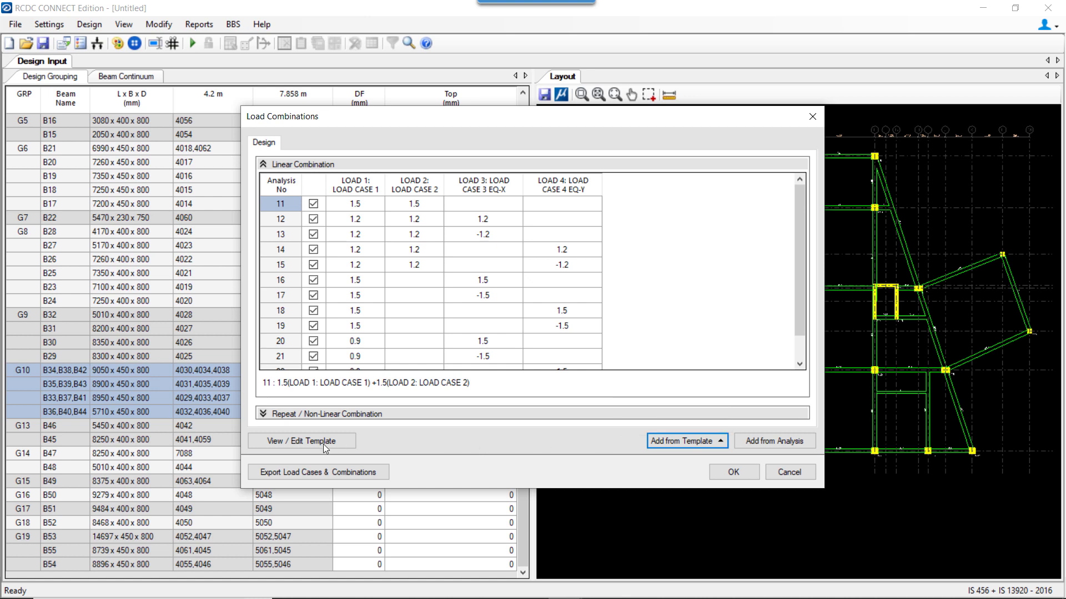
{"action": "left_click", "coordinate": [296, 444]}
{"action": "left_click", "coordinate": [571, 359]}
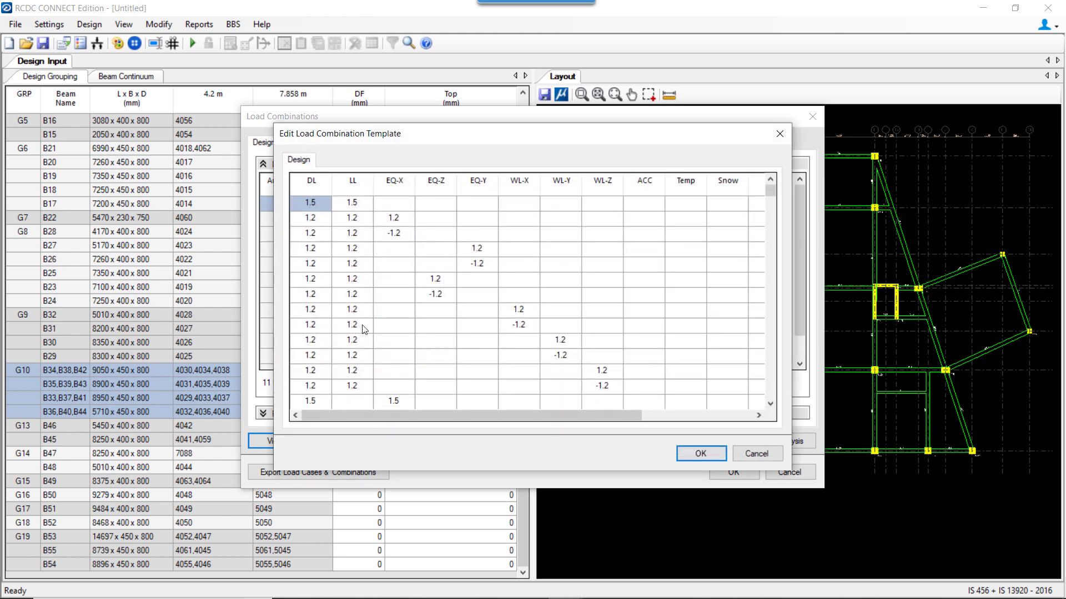
{"action": "left_click", "coordinate": [700, 454]}
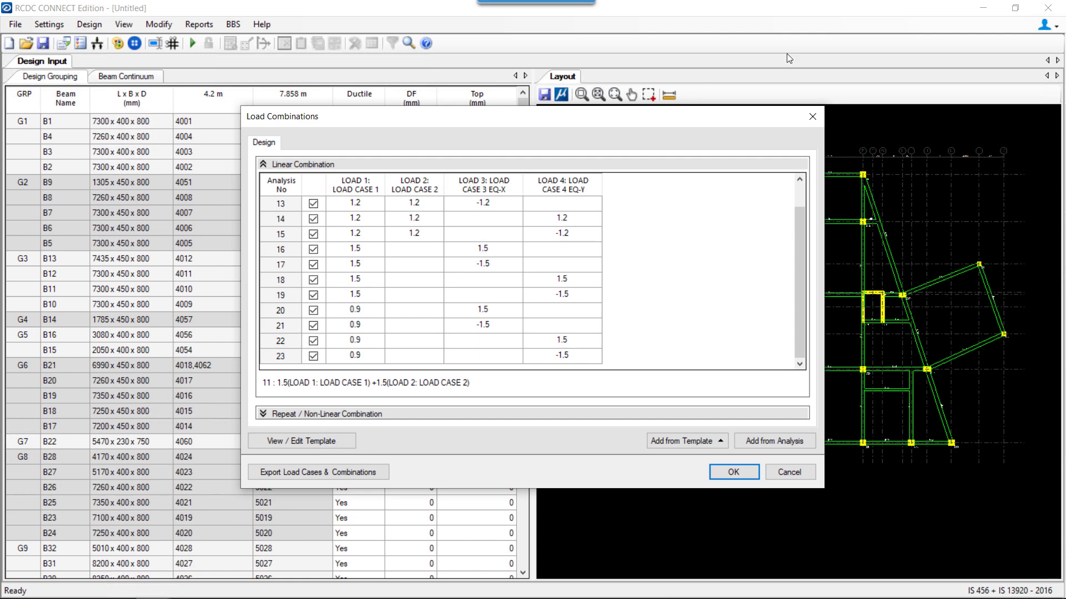
{"action": "left_click", "coordinate": [738, 472]}
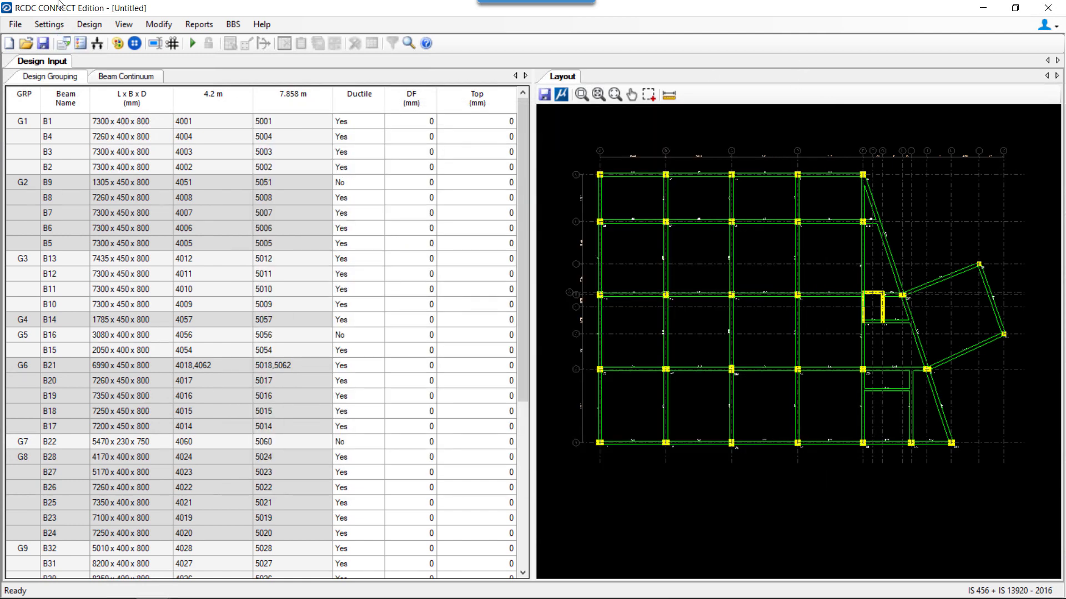
{"action": "left_click", "coordinate": [80, 25]}
{"action": "left_click", "coordinate": [98, 43]}
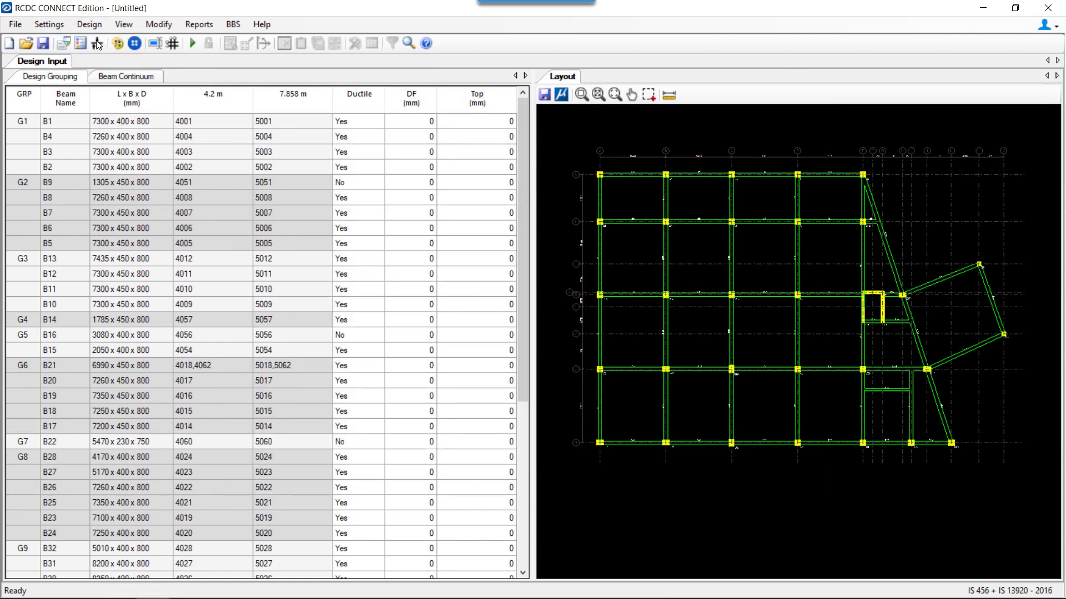